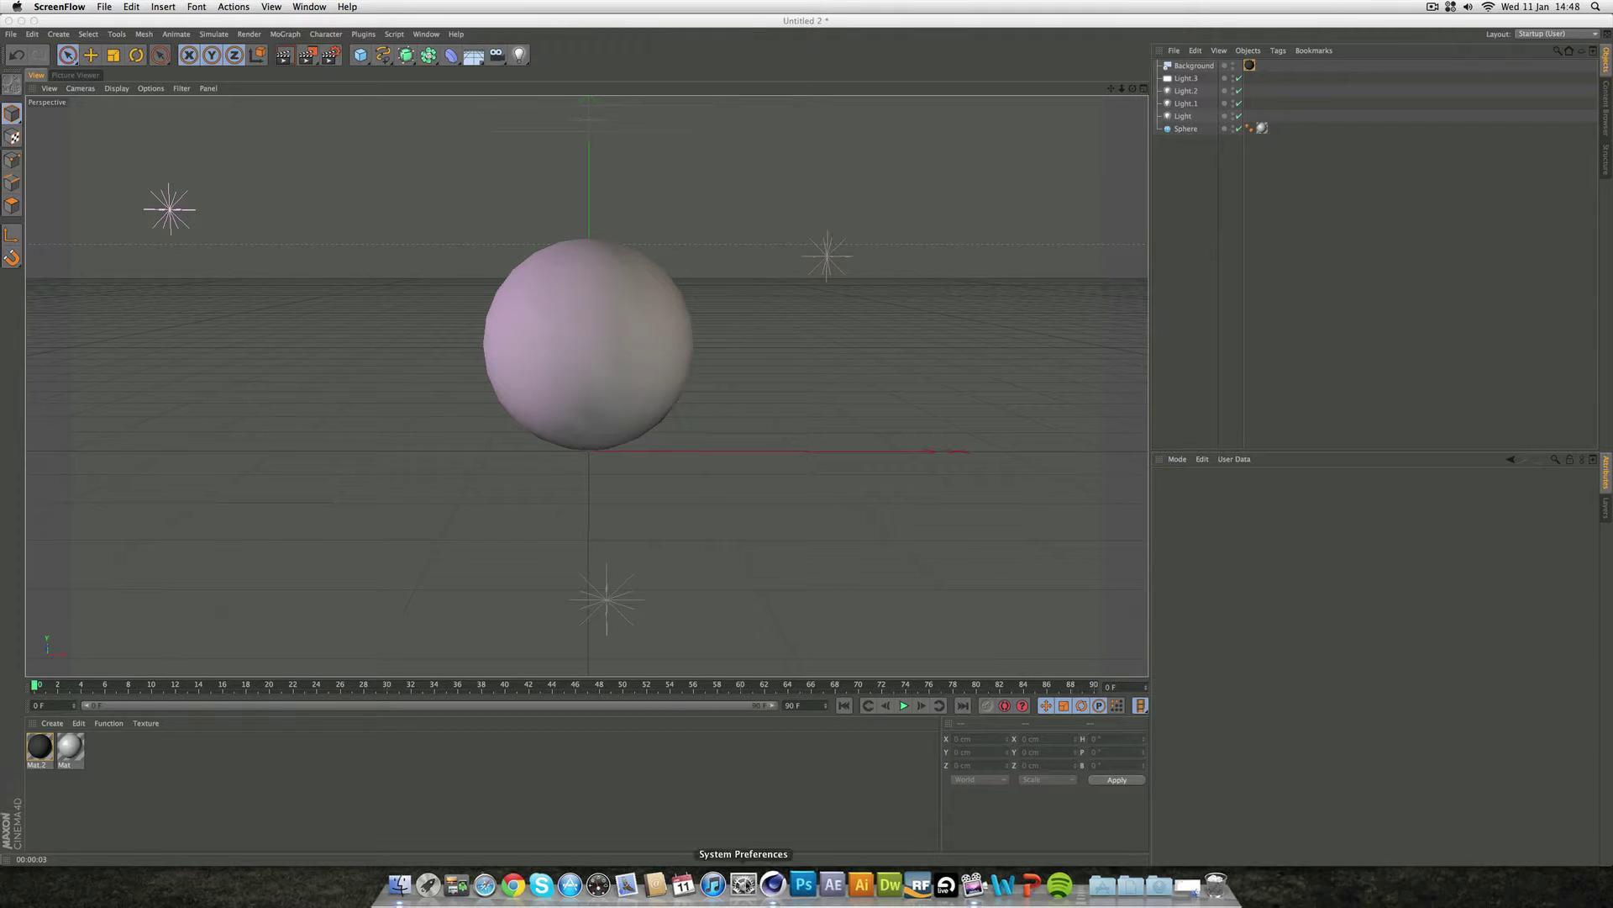
- Open the 'faded reflective floor.c4d' preset from the Content Browser and render it in the viewport
click(1606, 94)
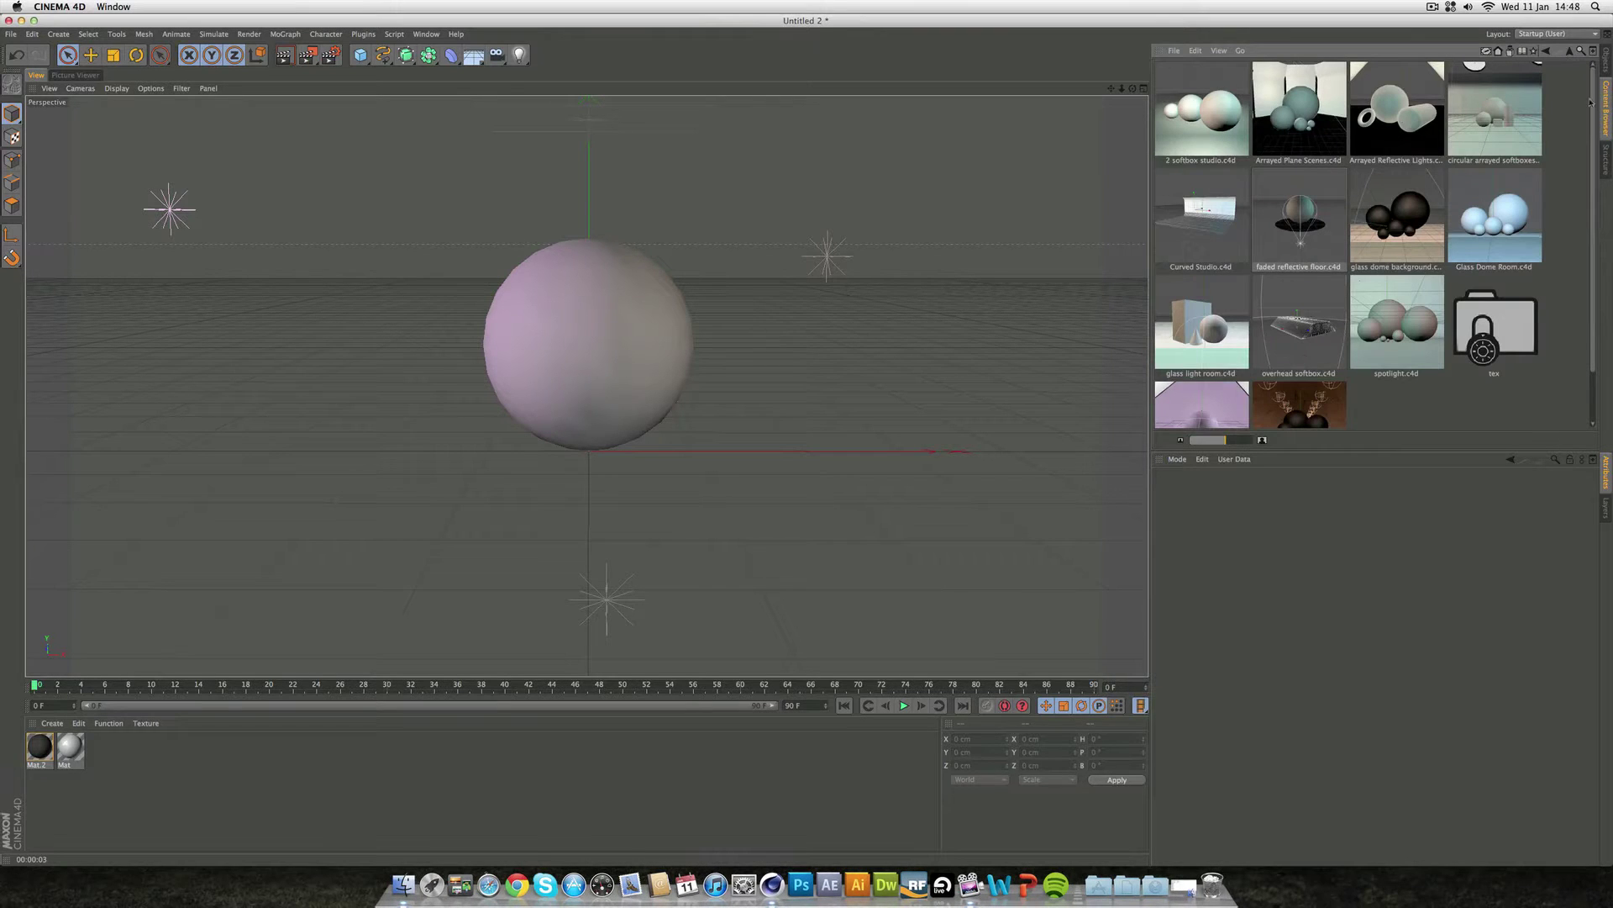
double_click(1327, 220)
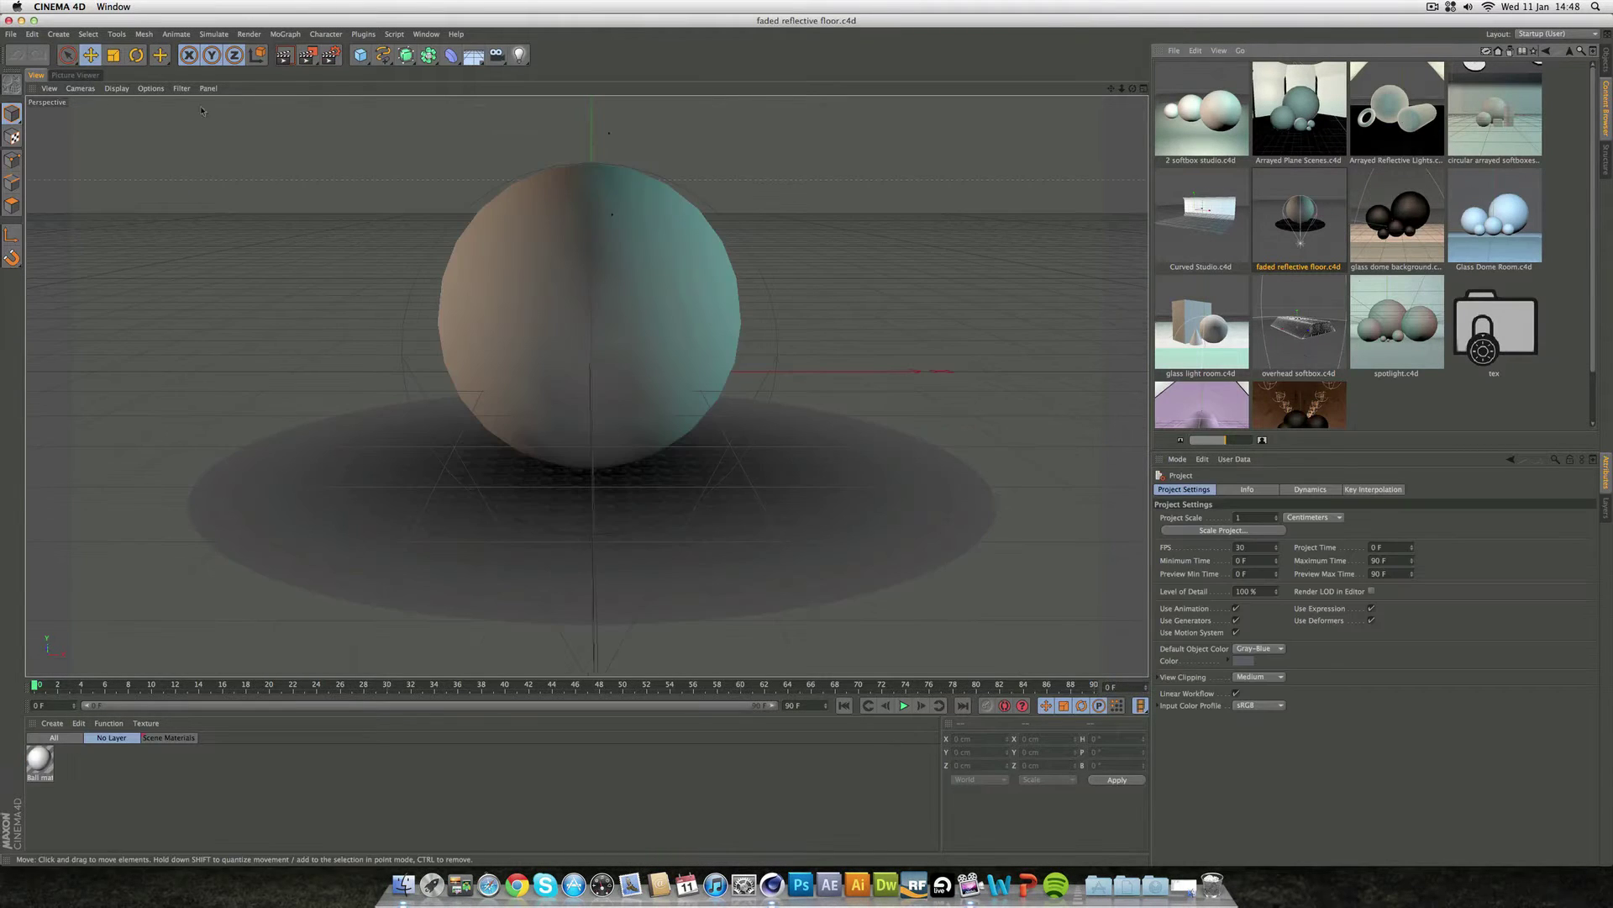
click(283, 56)
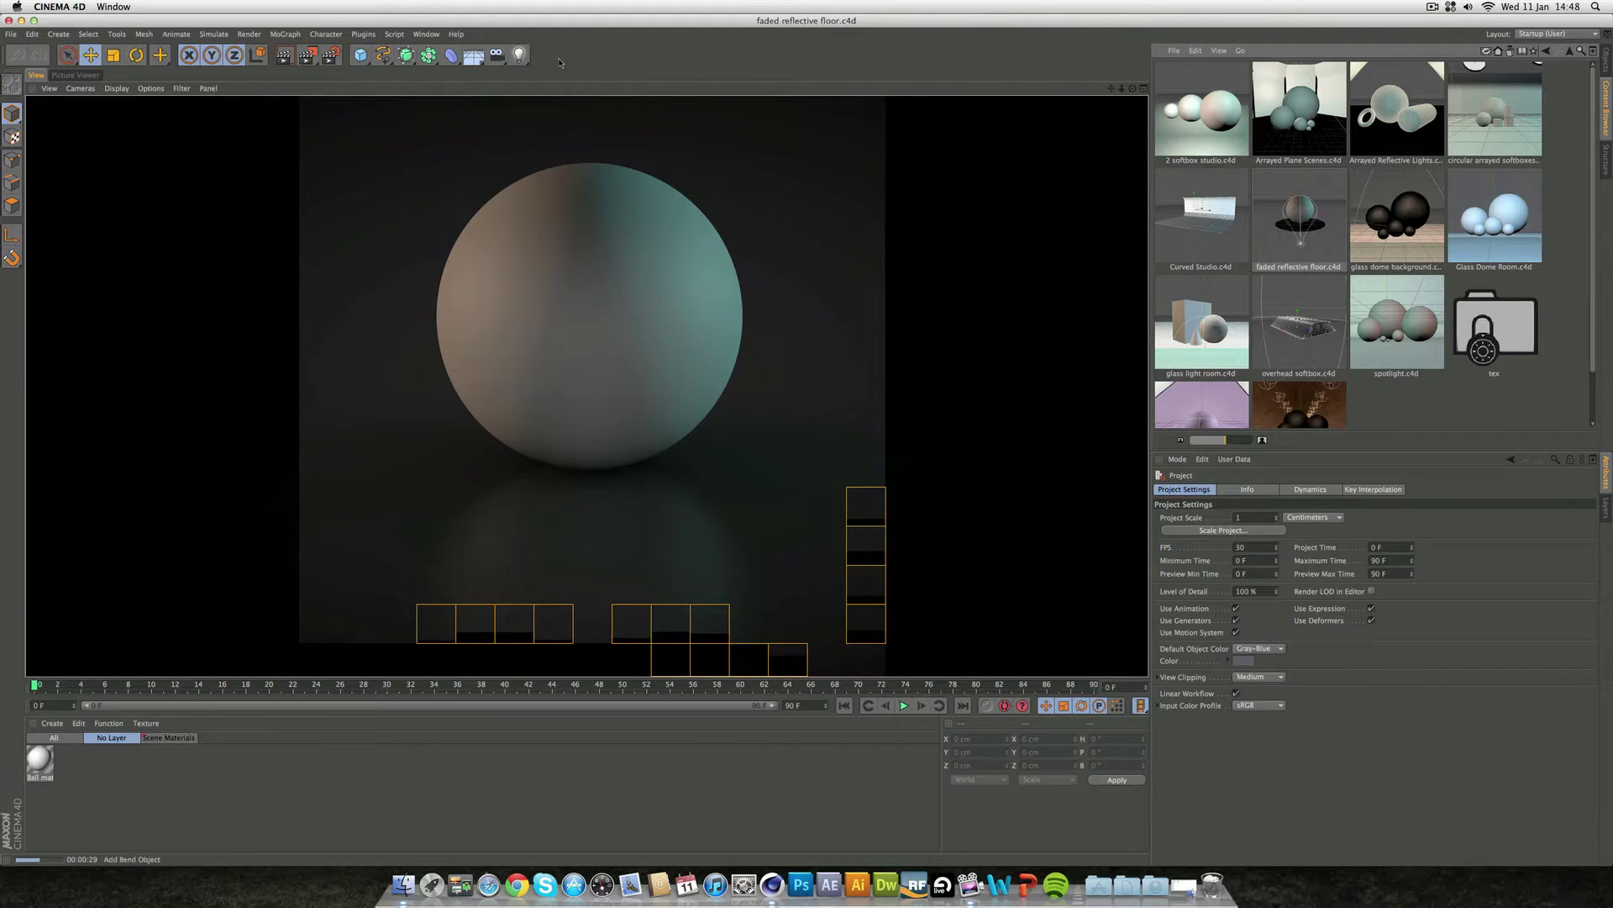
click(10, 34)
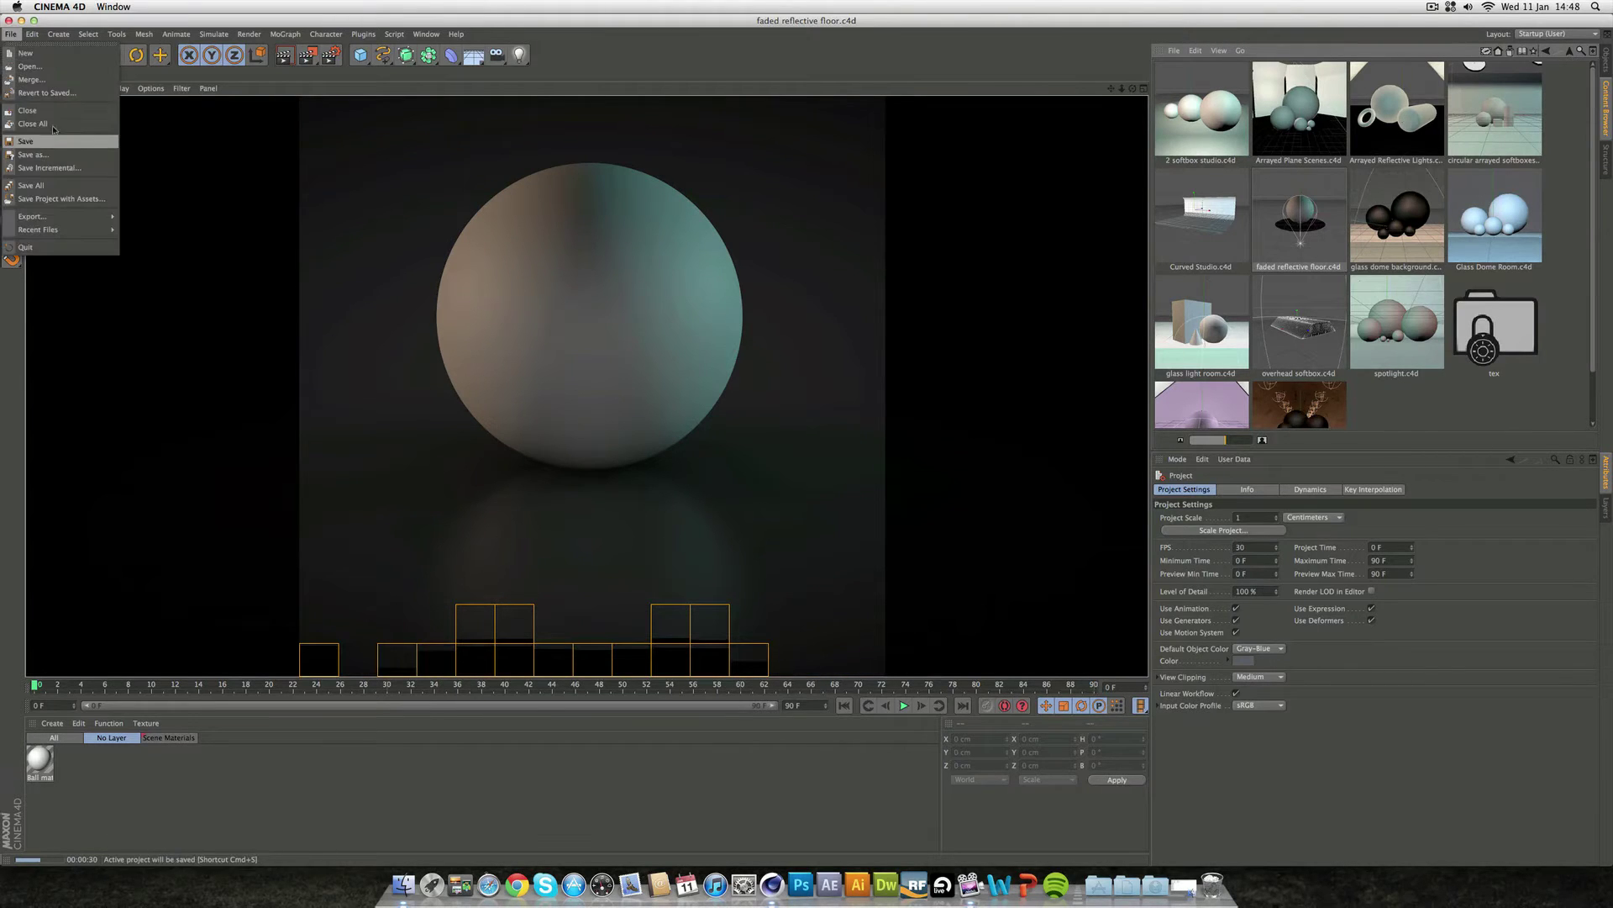
- Close the preset scene and set Light.3's shadow type to Area
click(51, 110)
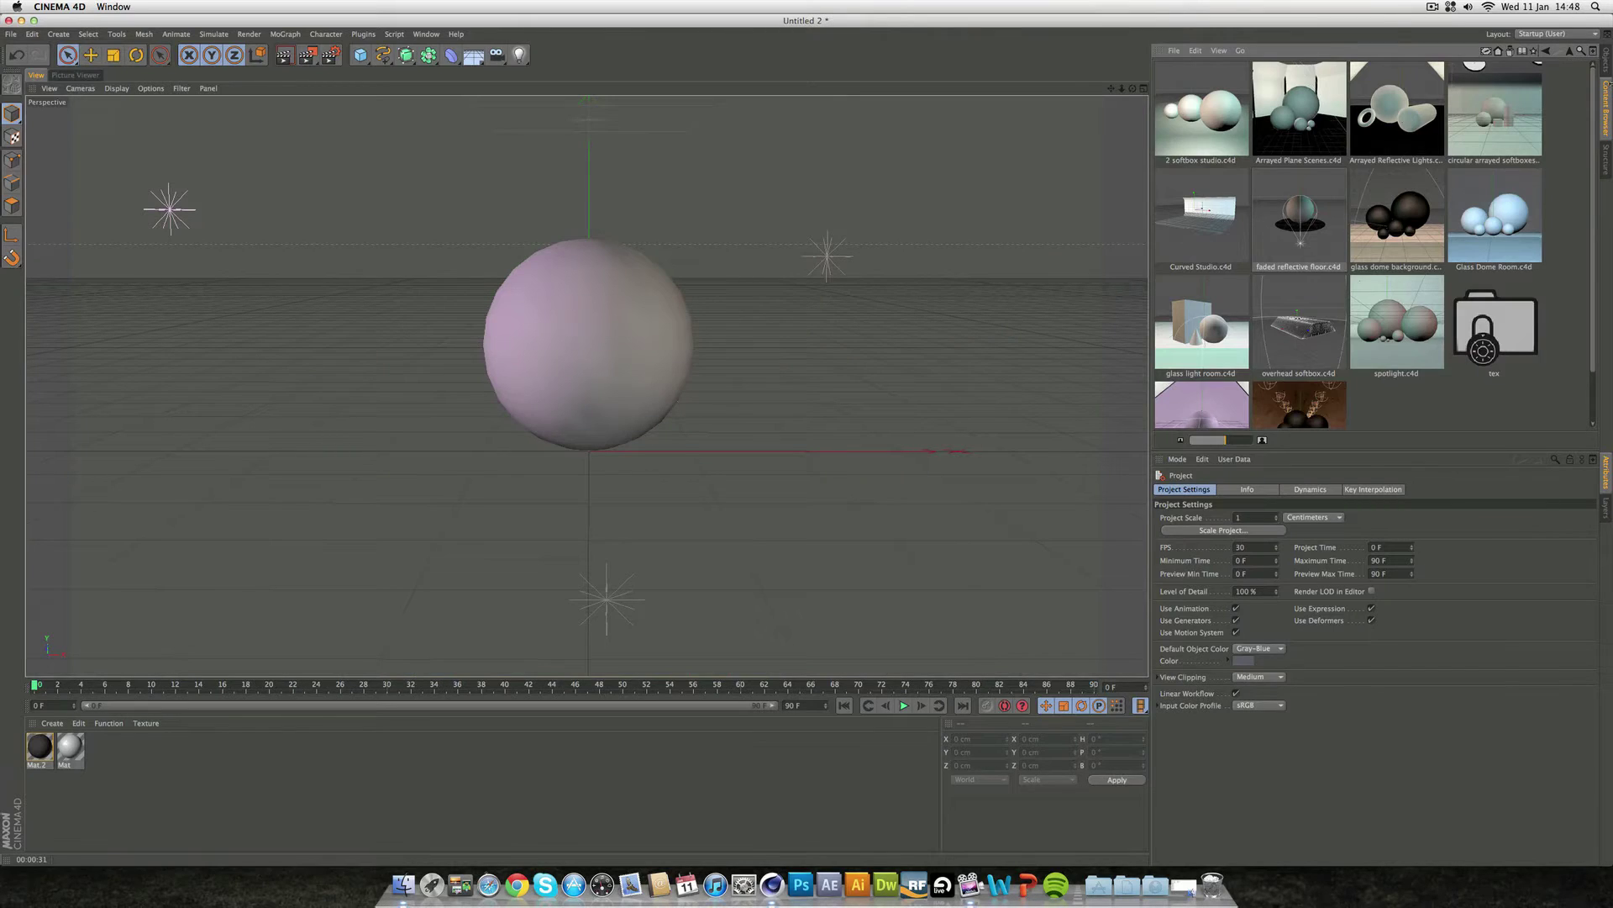
click(1606, 61)
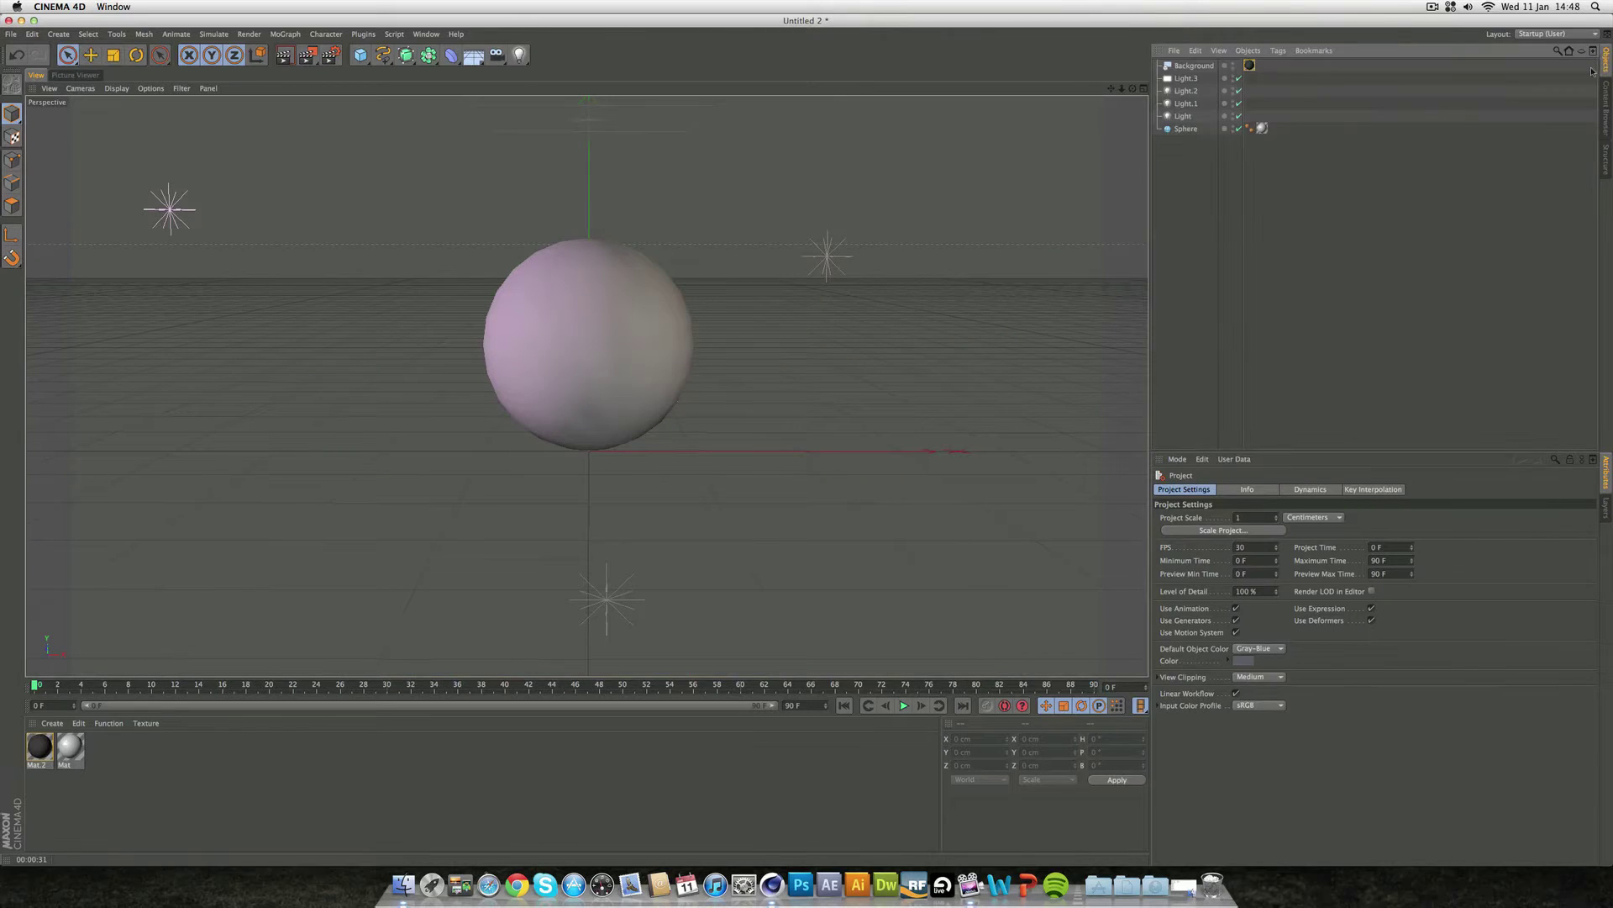
click(1189, 131)
click(360, 55)
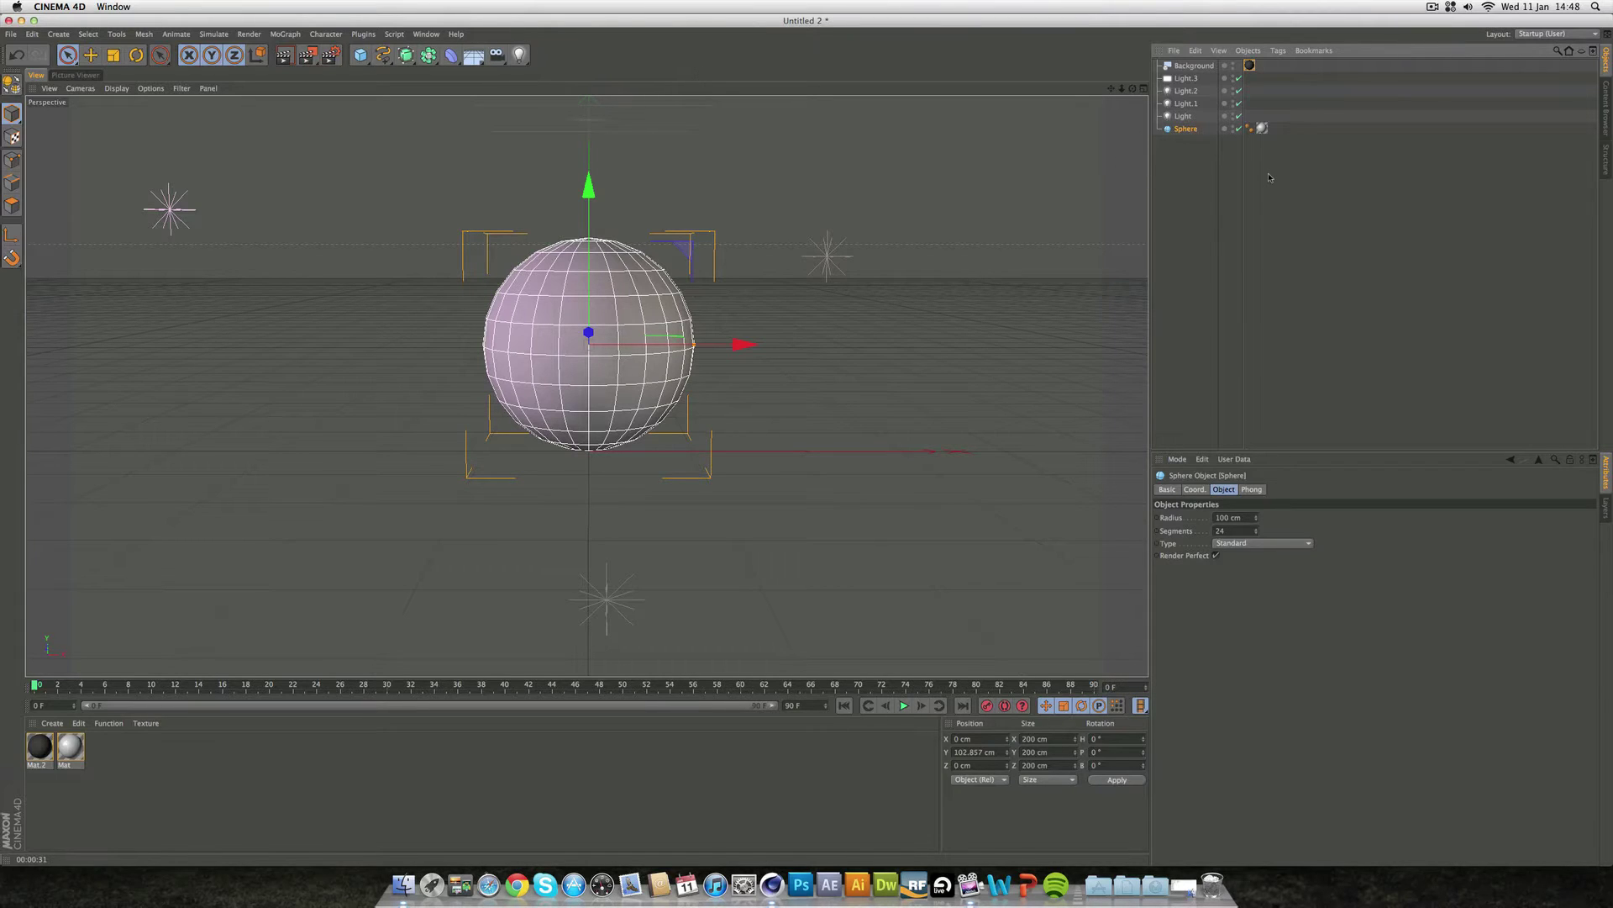
click(1194, 67)
click(1187, 78)
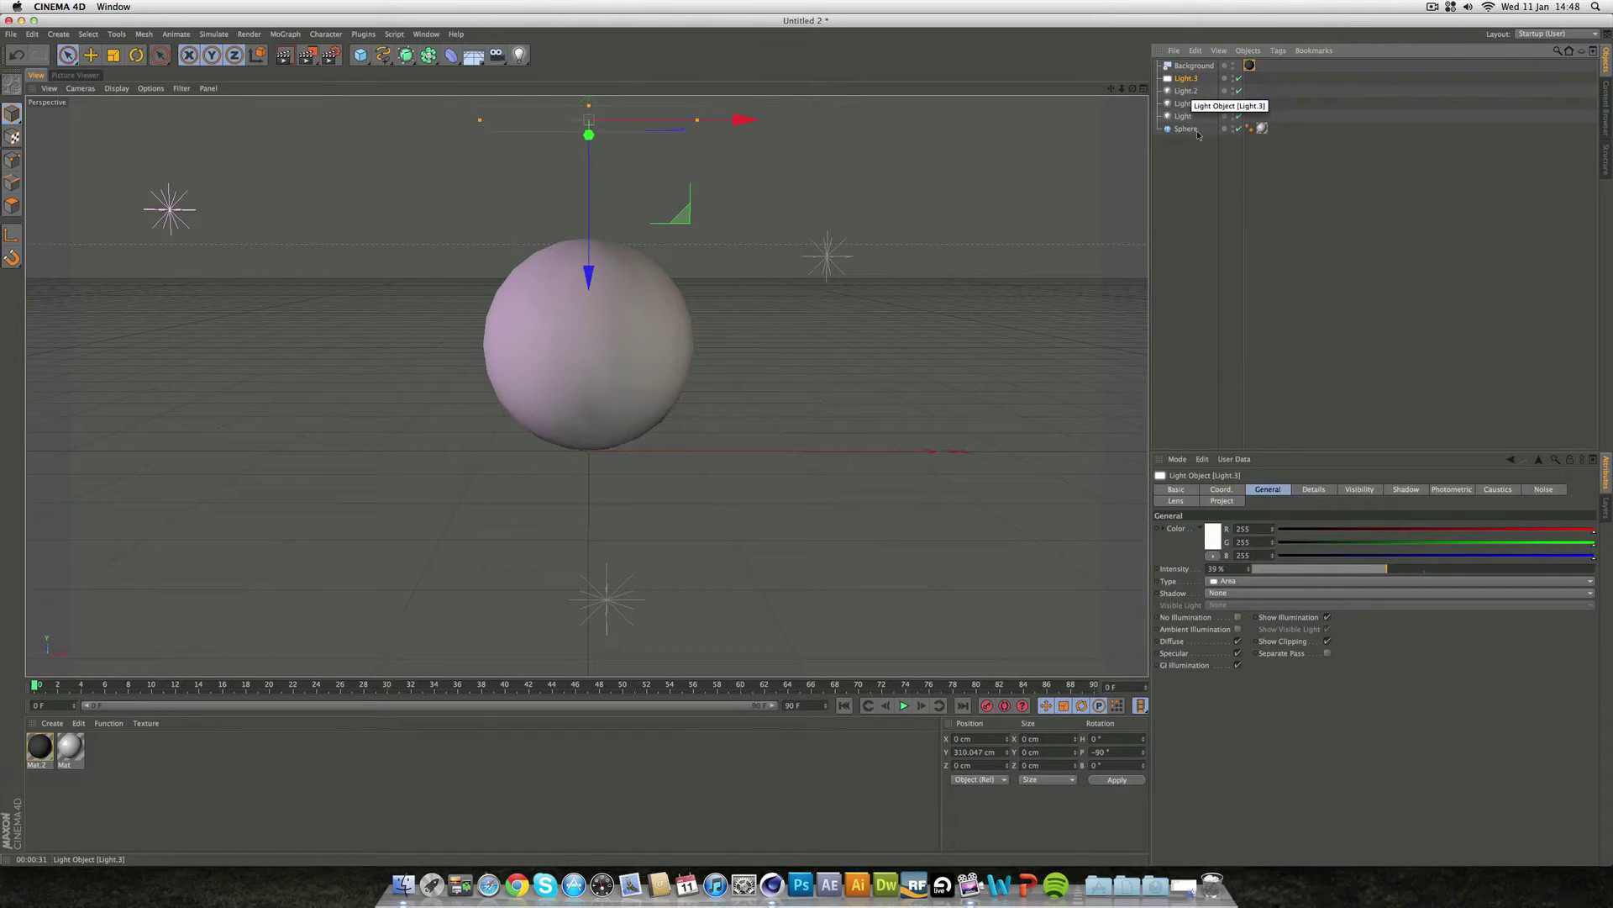
click(1233, 594)
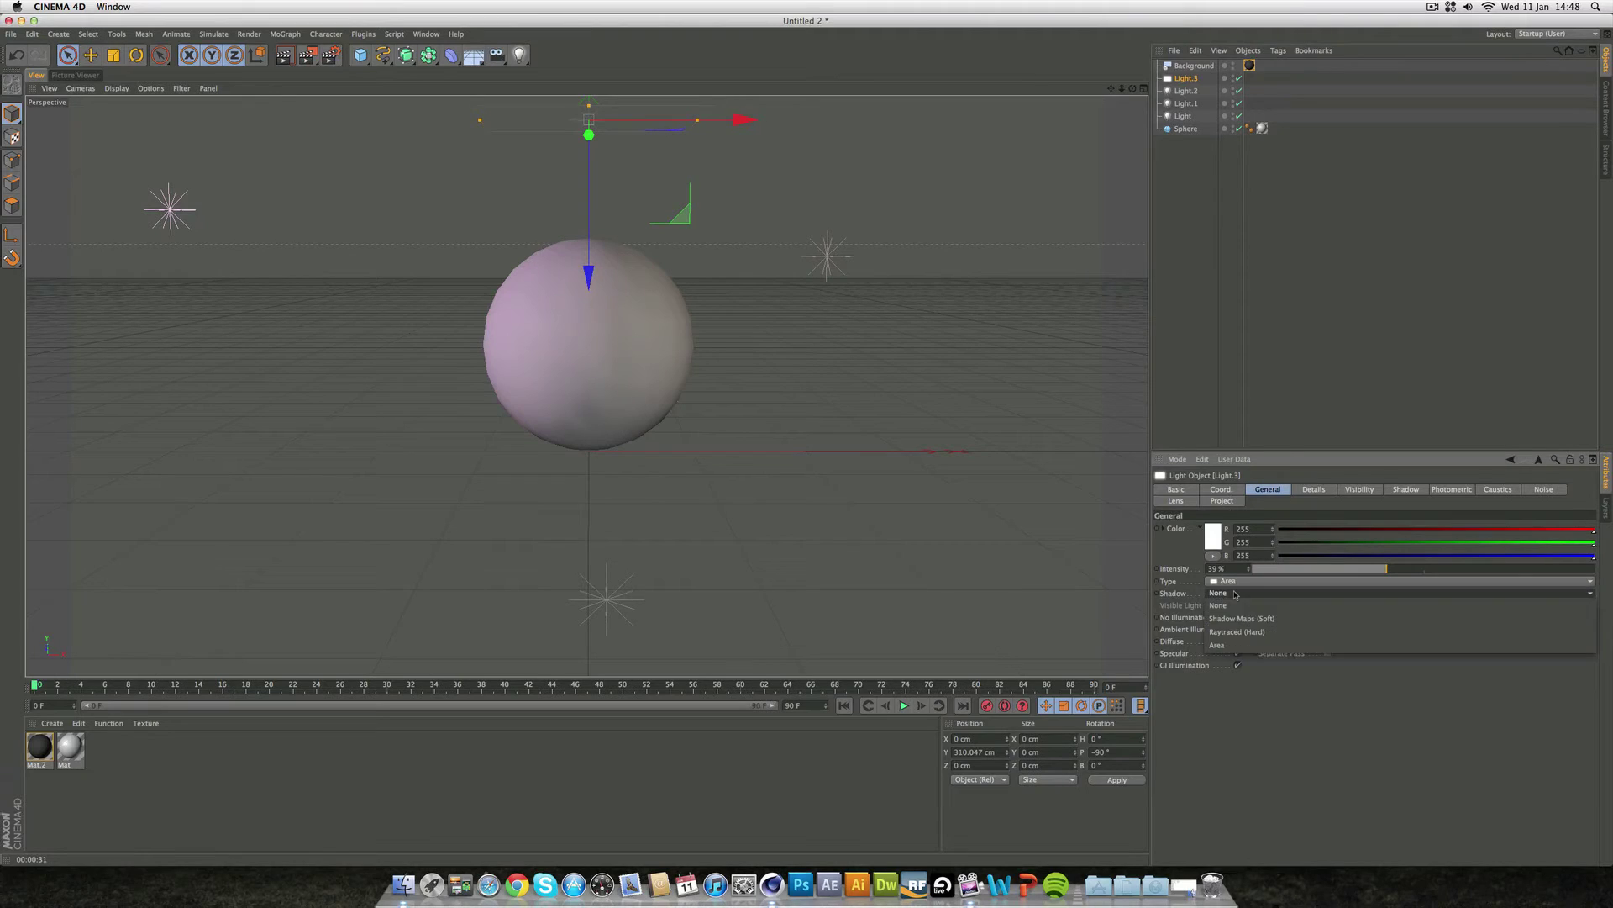
click(1217, 644)
- Raise Light.2's intensity to 58% and tint Light.1 a warm cream (255/233/218)
click(1192, 92)
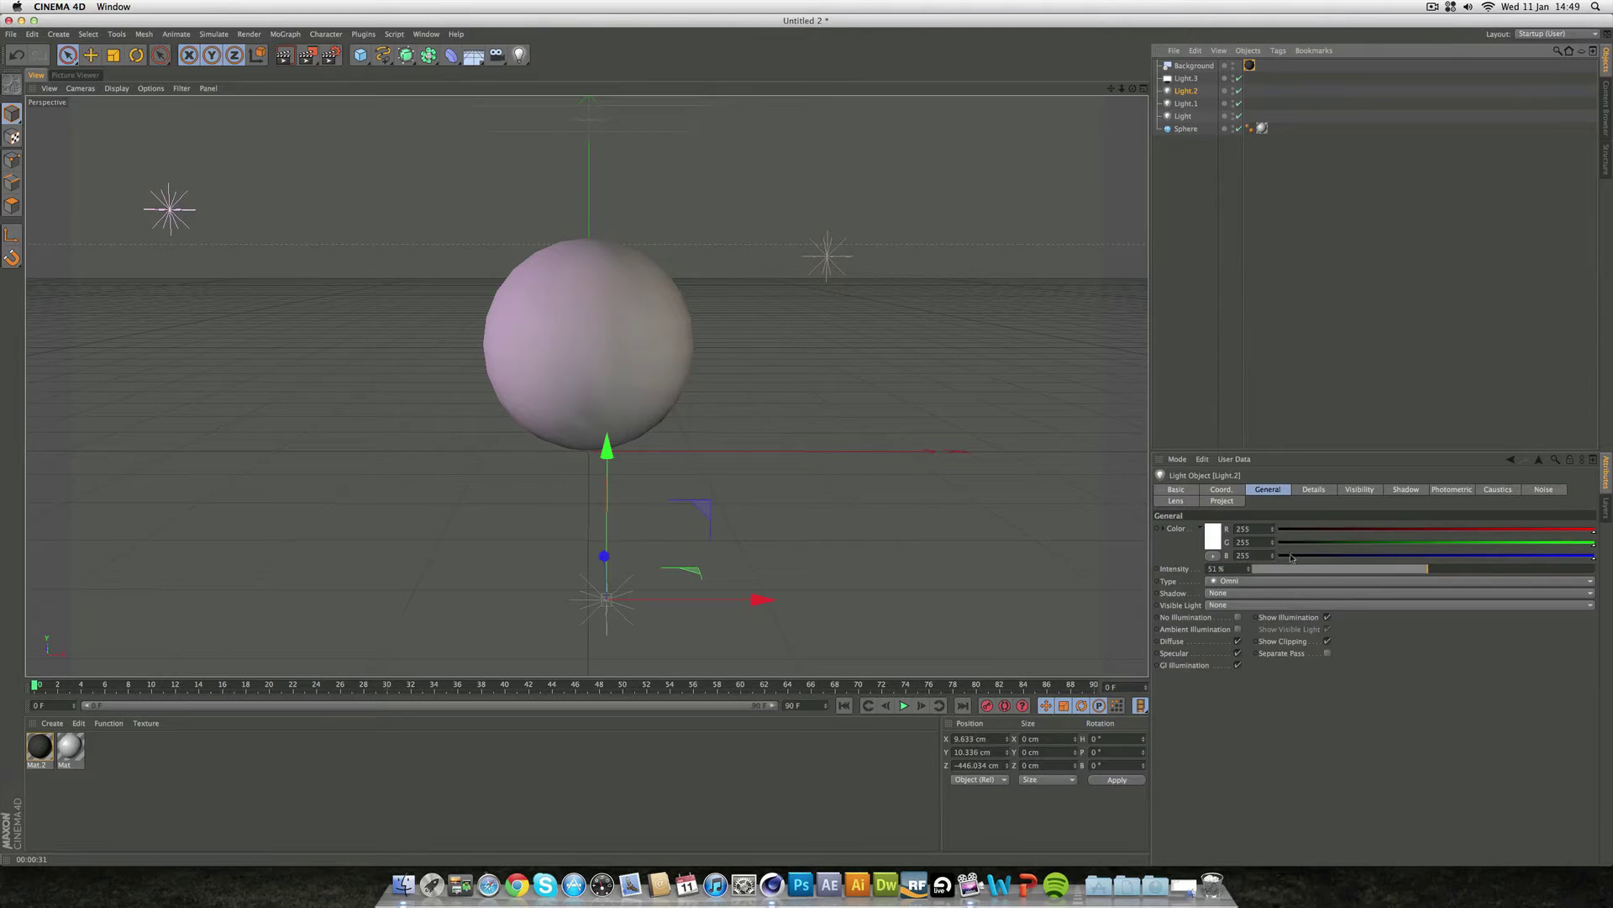
mouse_move(1265, 570)
mouse_down()
mouse_move(1465, 571)
mouse_move(1400, 570)
mouse_move(1415, 571)
mouse_up()
click(1186, 103)
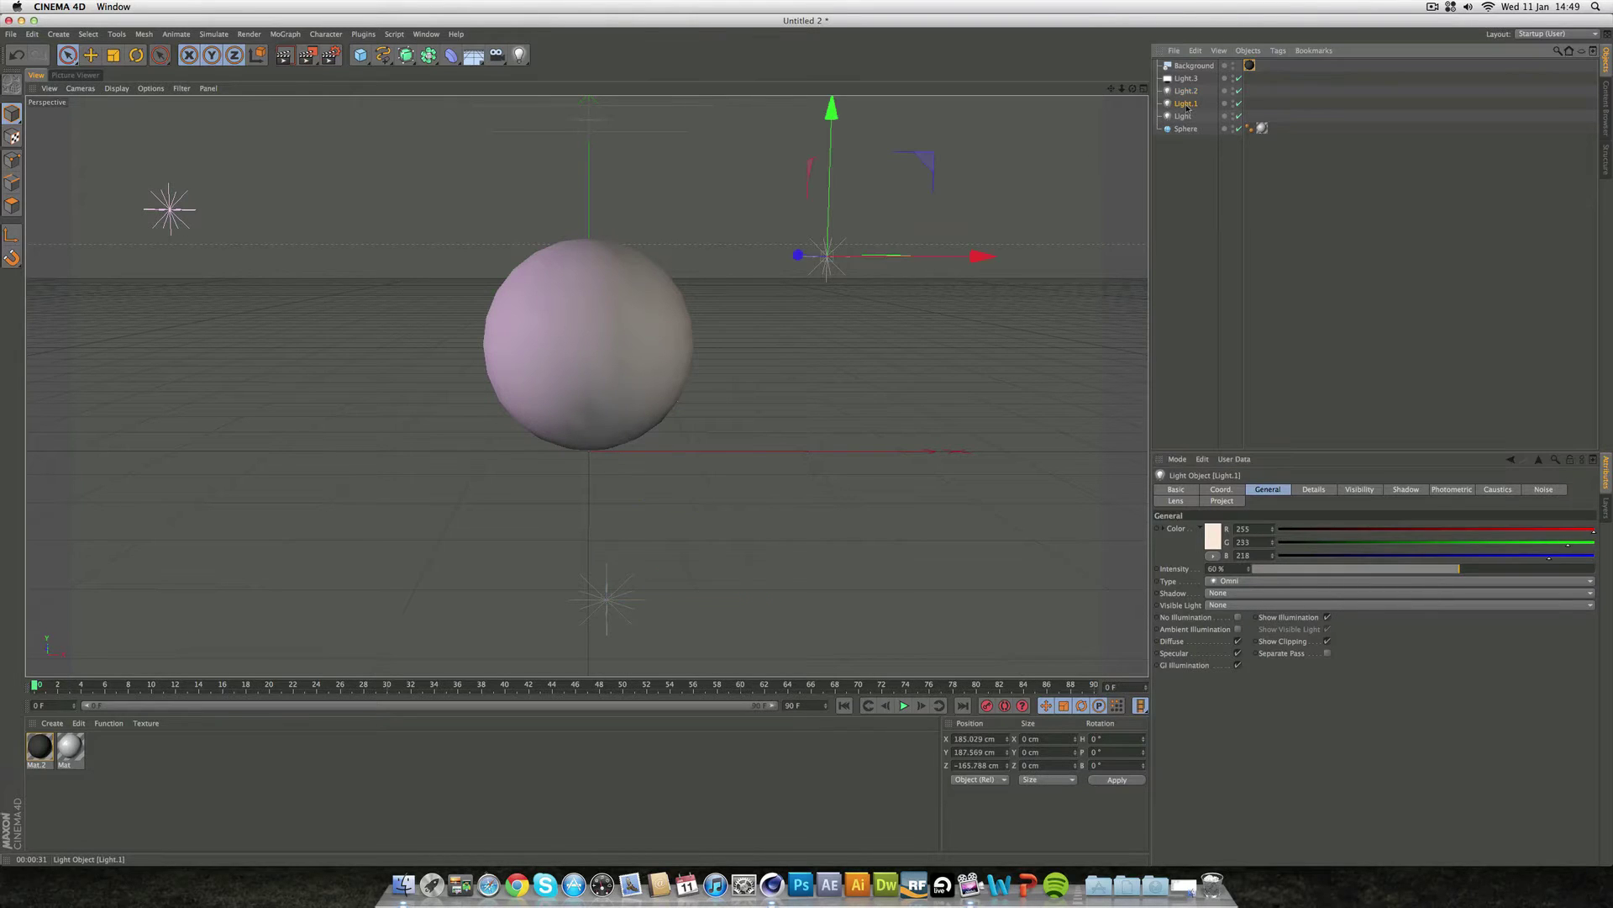
click(1214, 538)
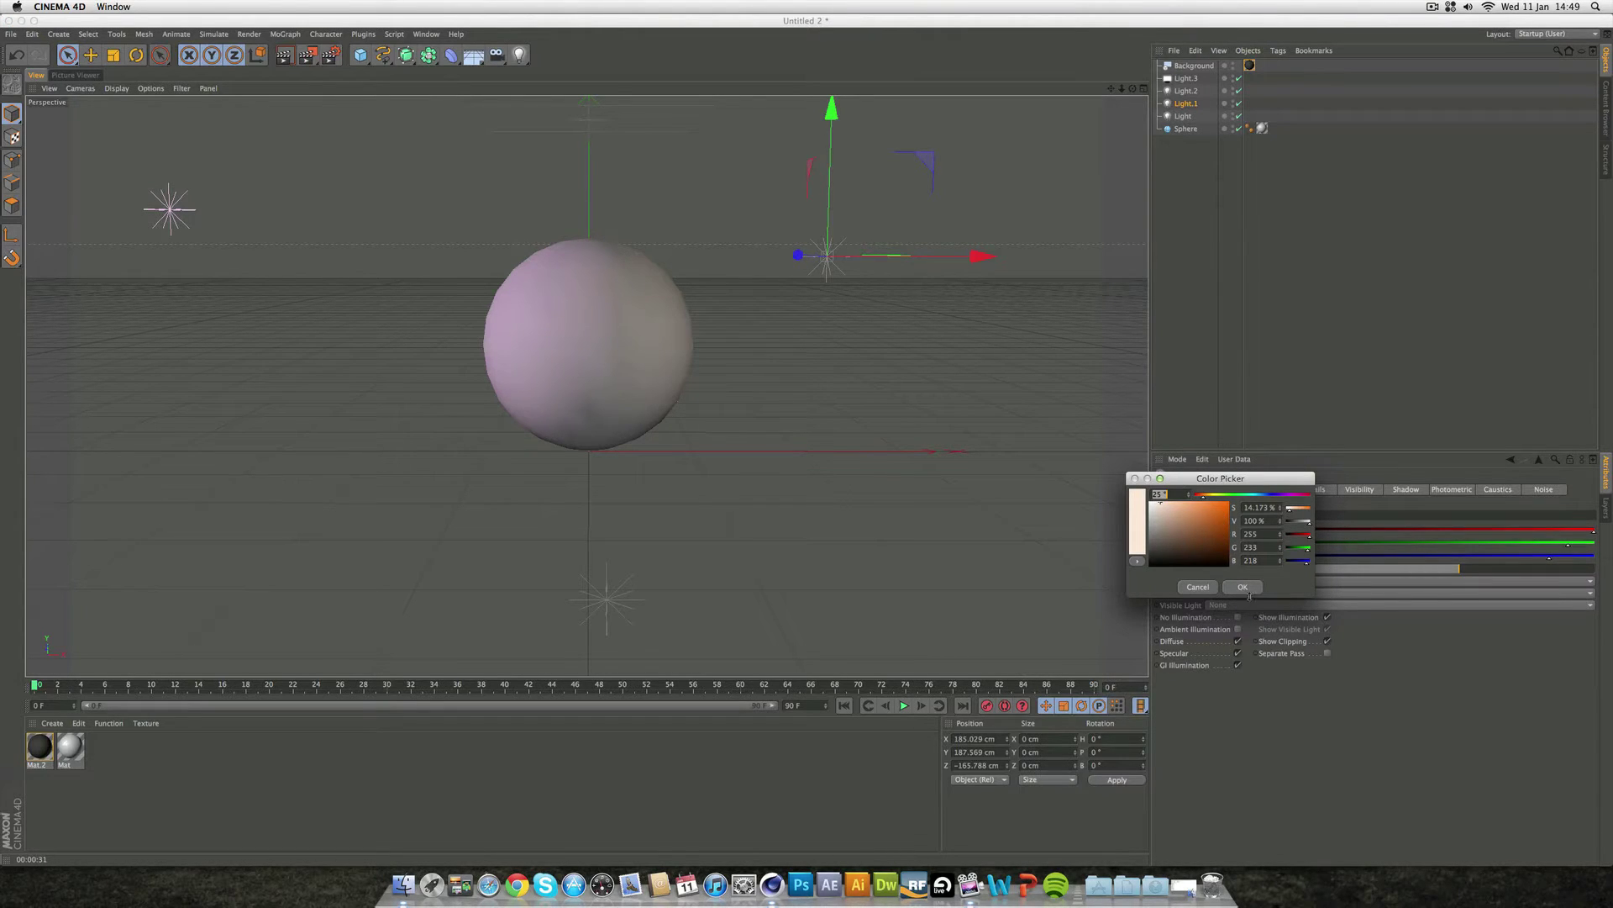
click(1243, 587)
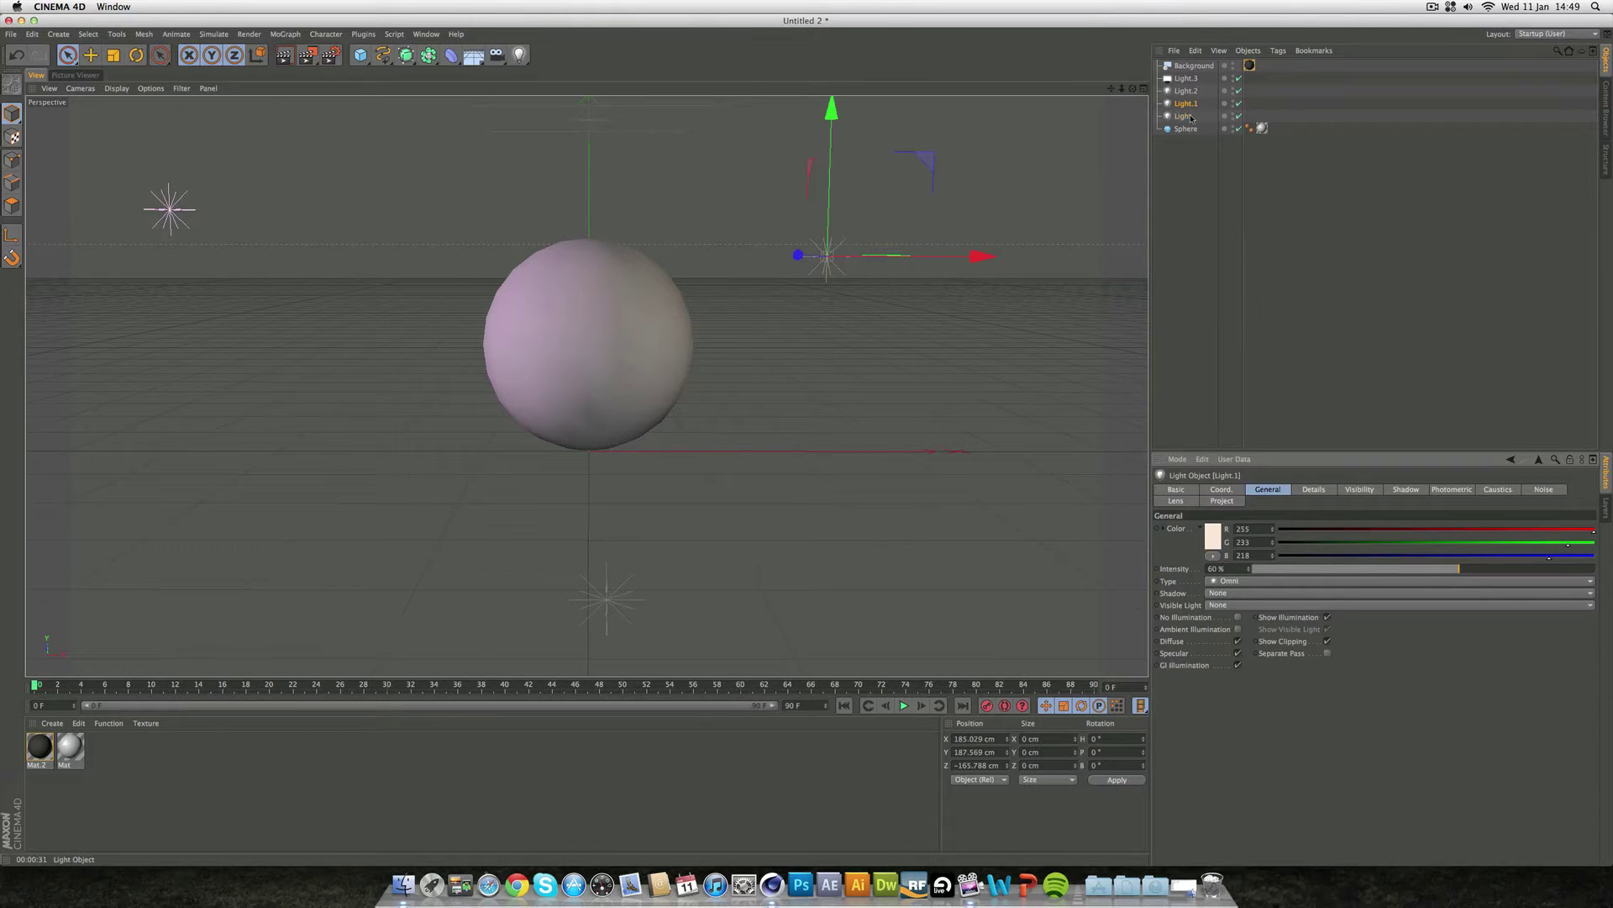
key(Down)
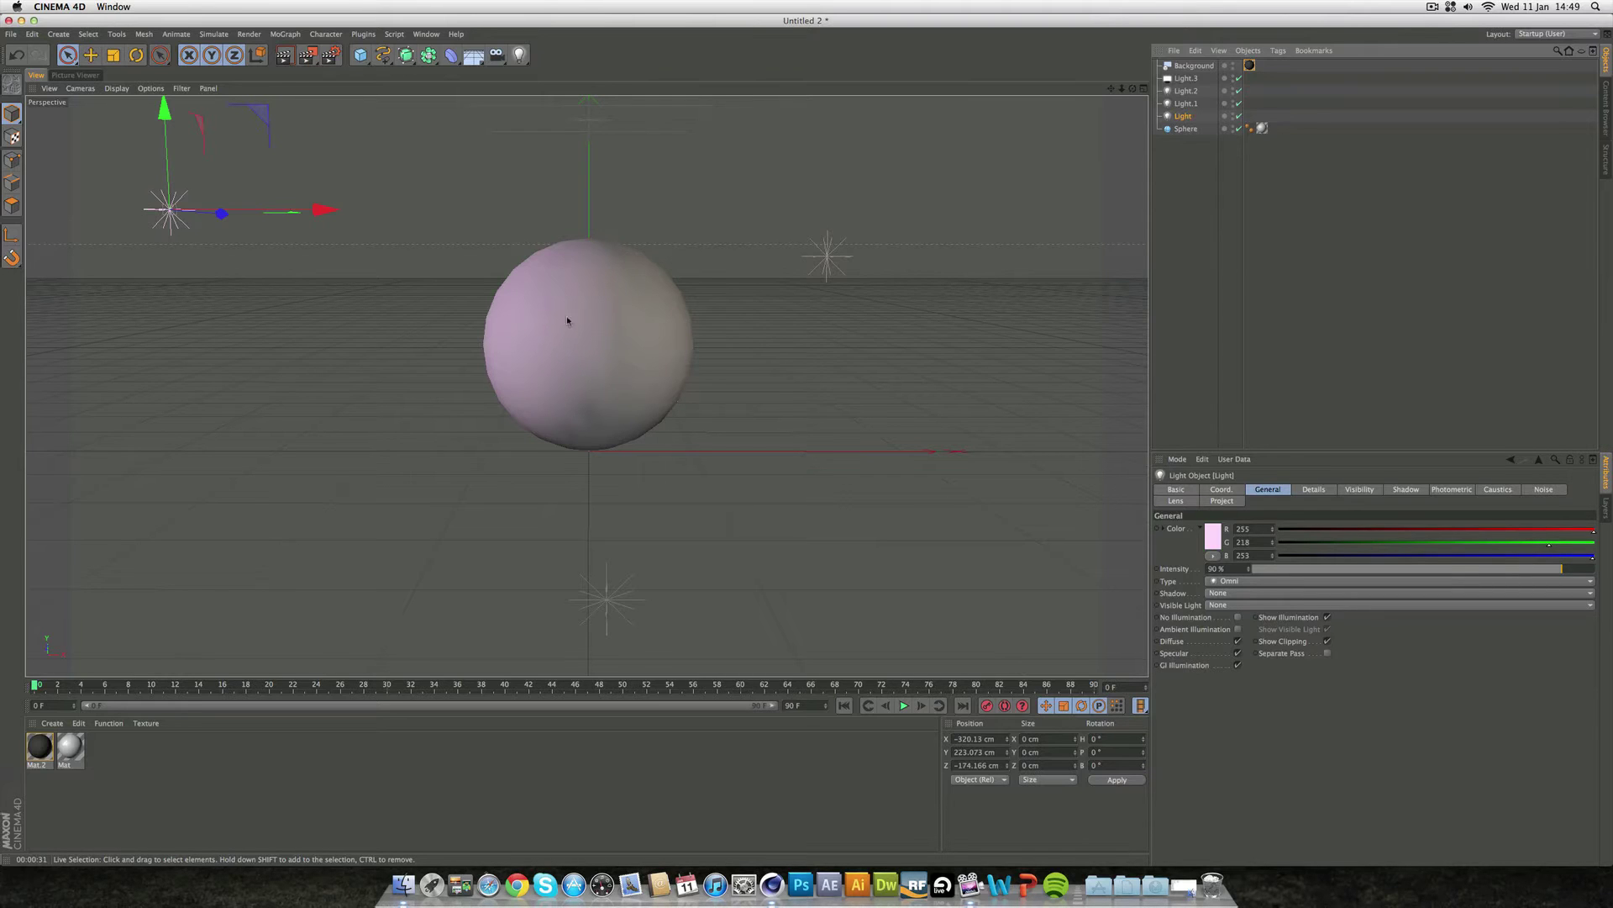
click(1194, 65)
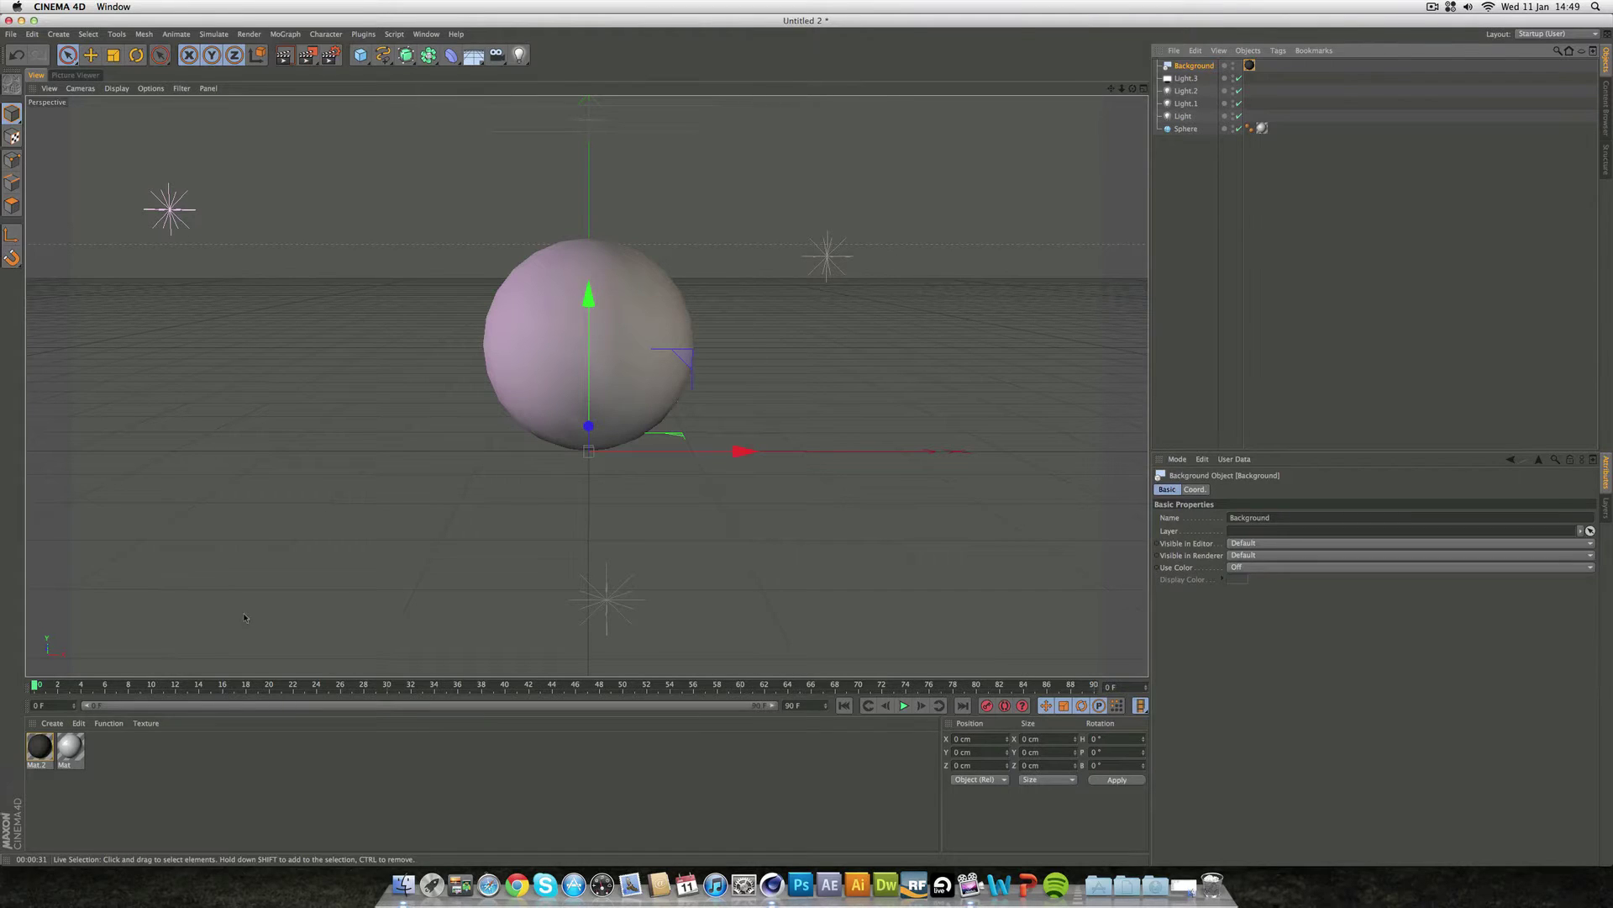
double_click(40, 746)
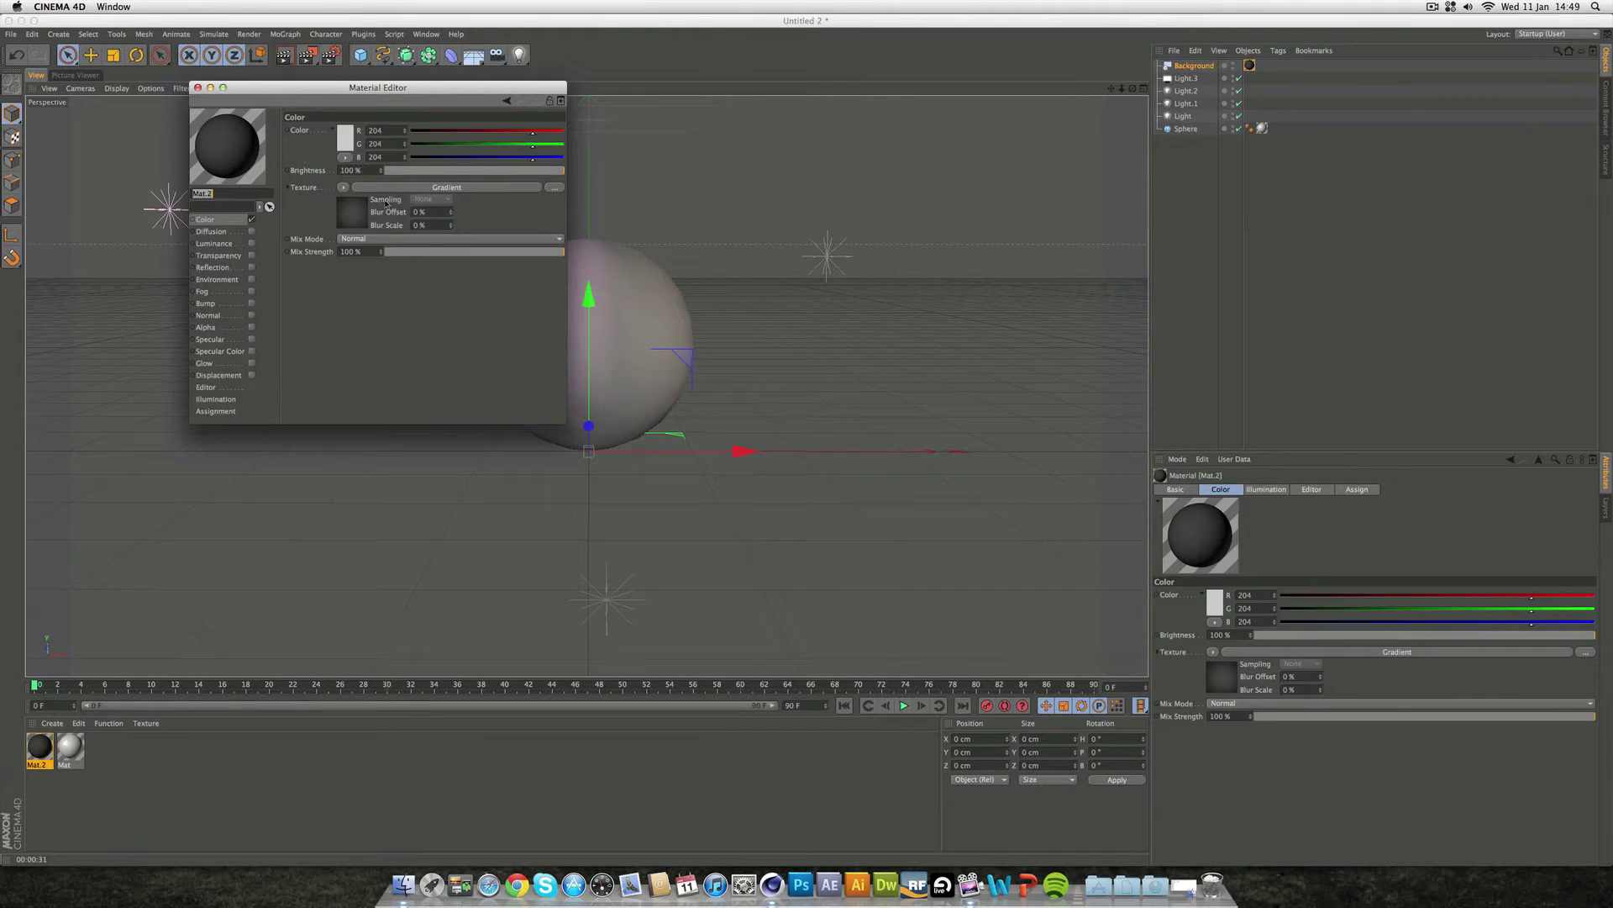
click(392, 188)
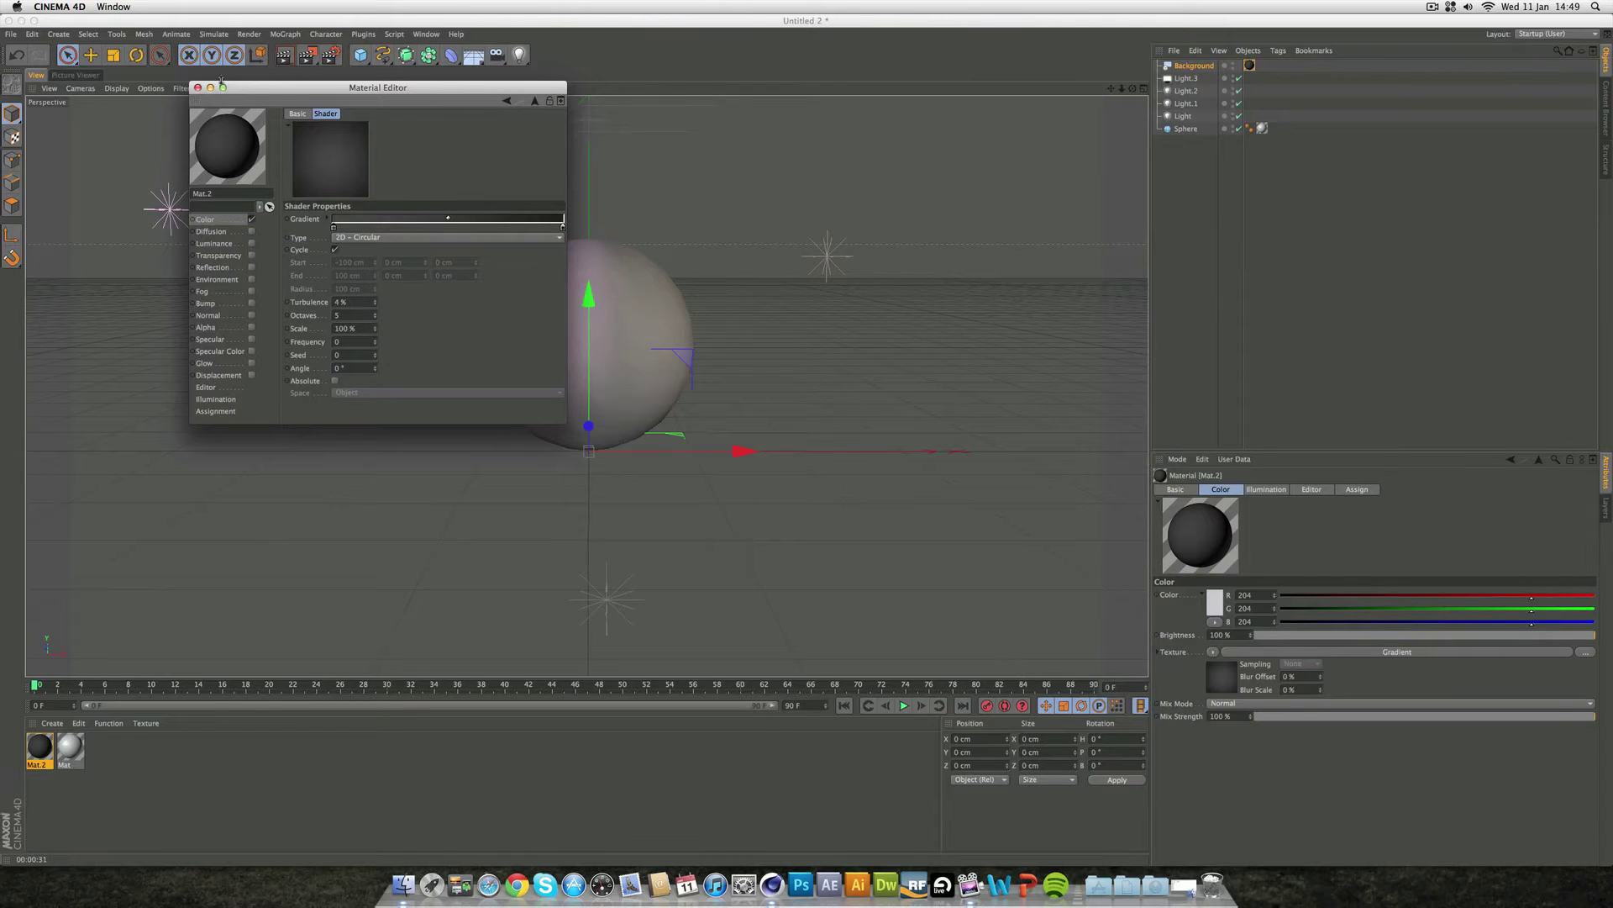
click(197, 87)
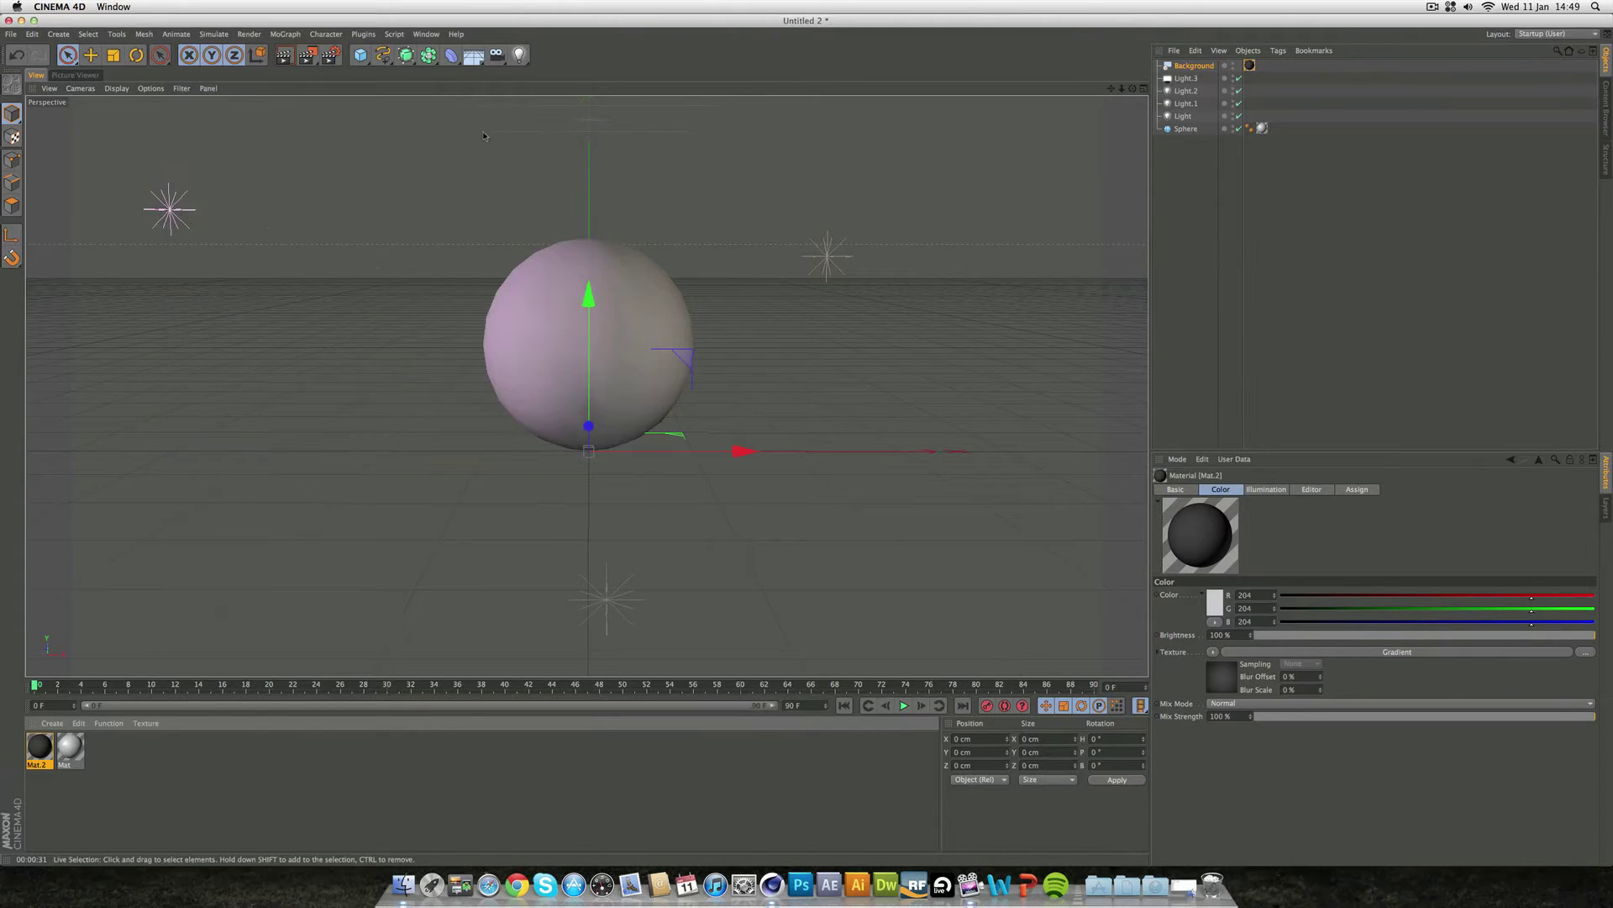
click(283, 54)
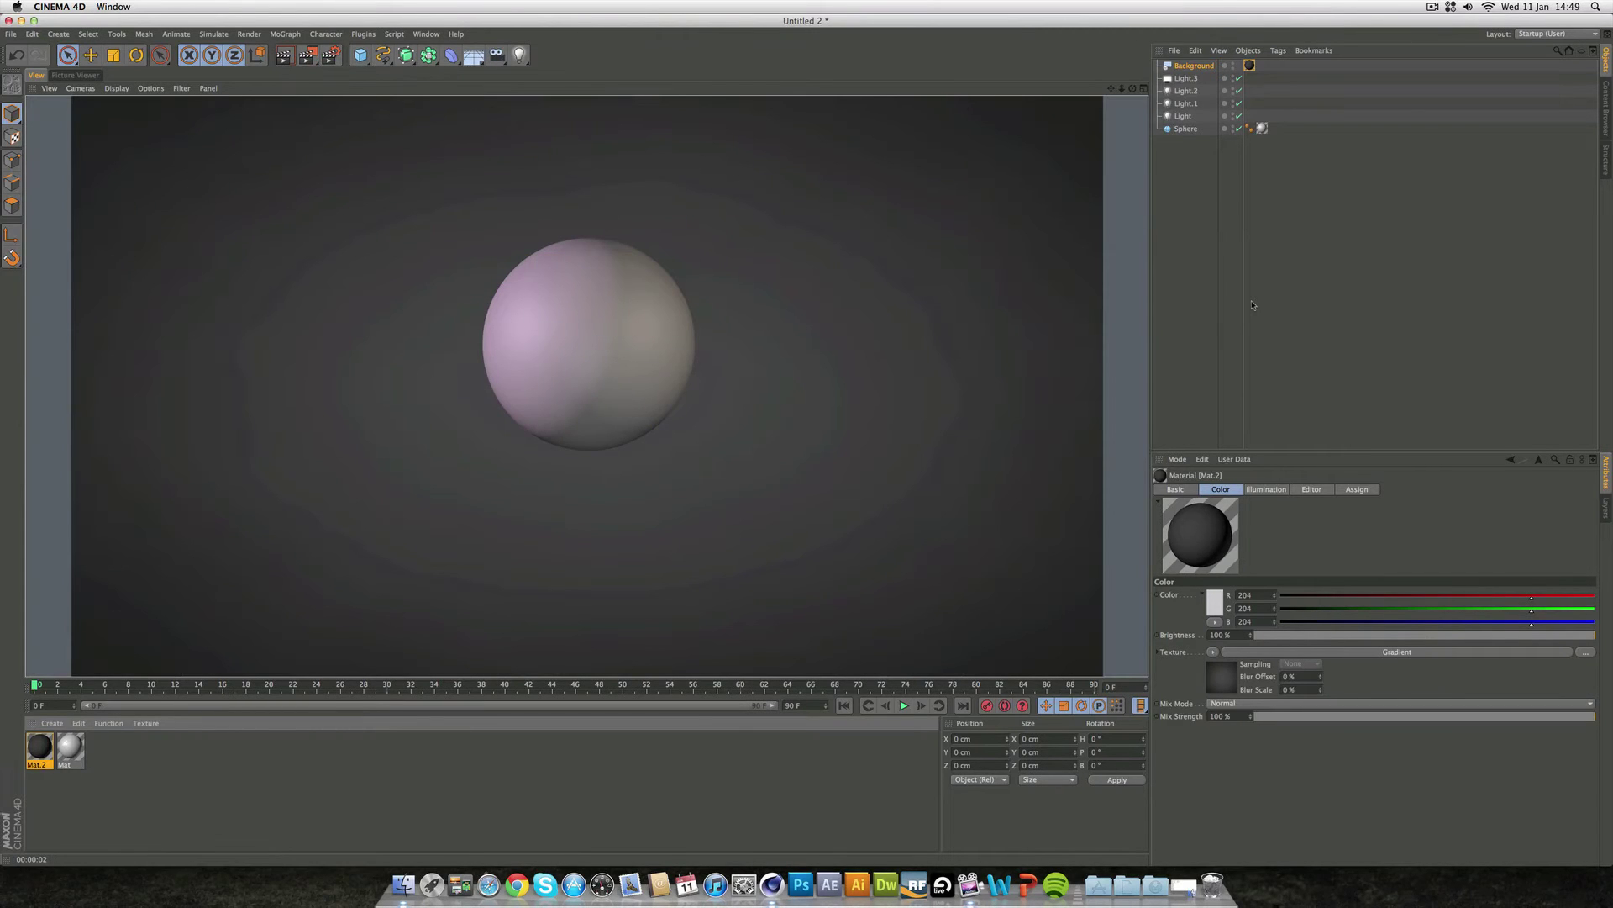
click(1250, 304)
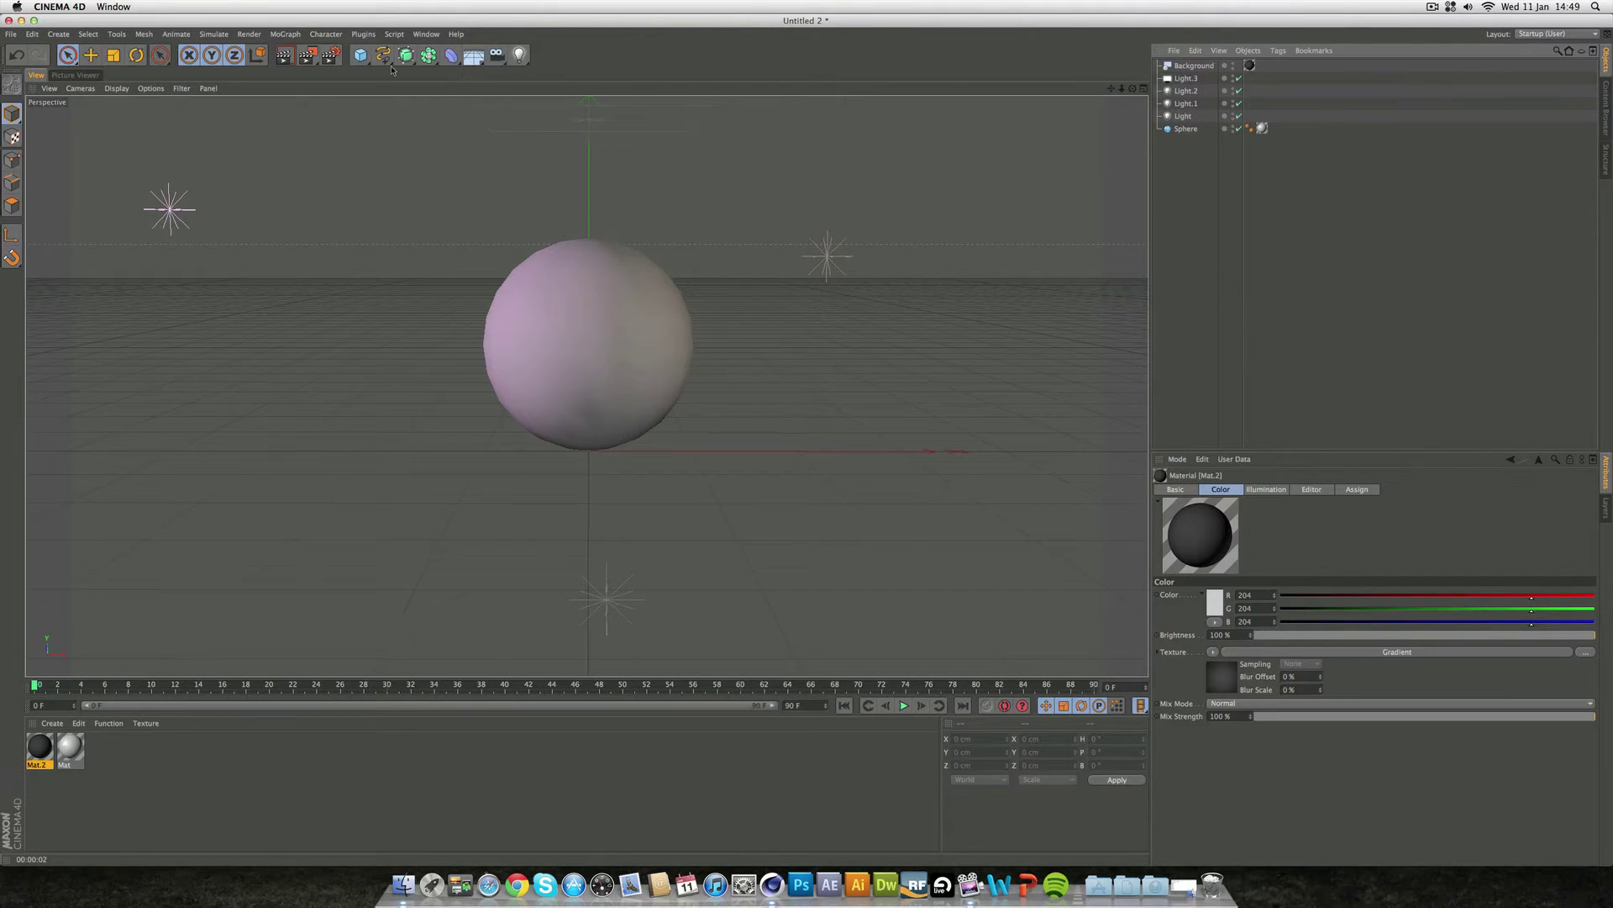
- Add a floor Plane, apply a new material Mat.1, and turn off its Color and Specular channels
click(361, 57)
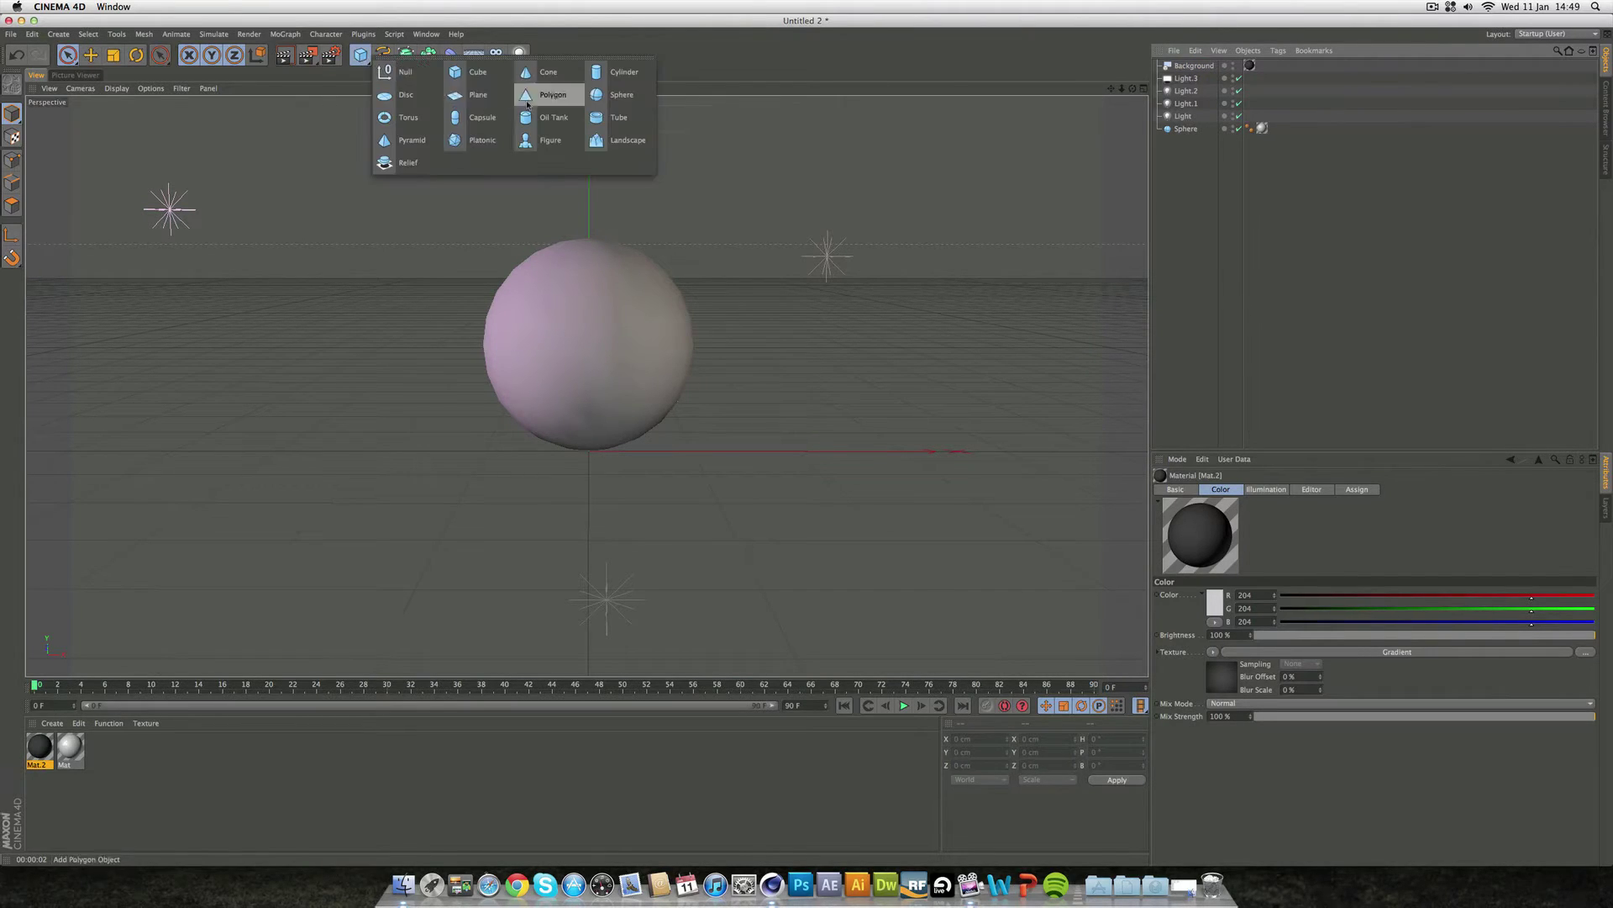
click(454, 94)
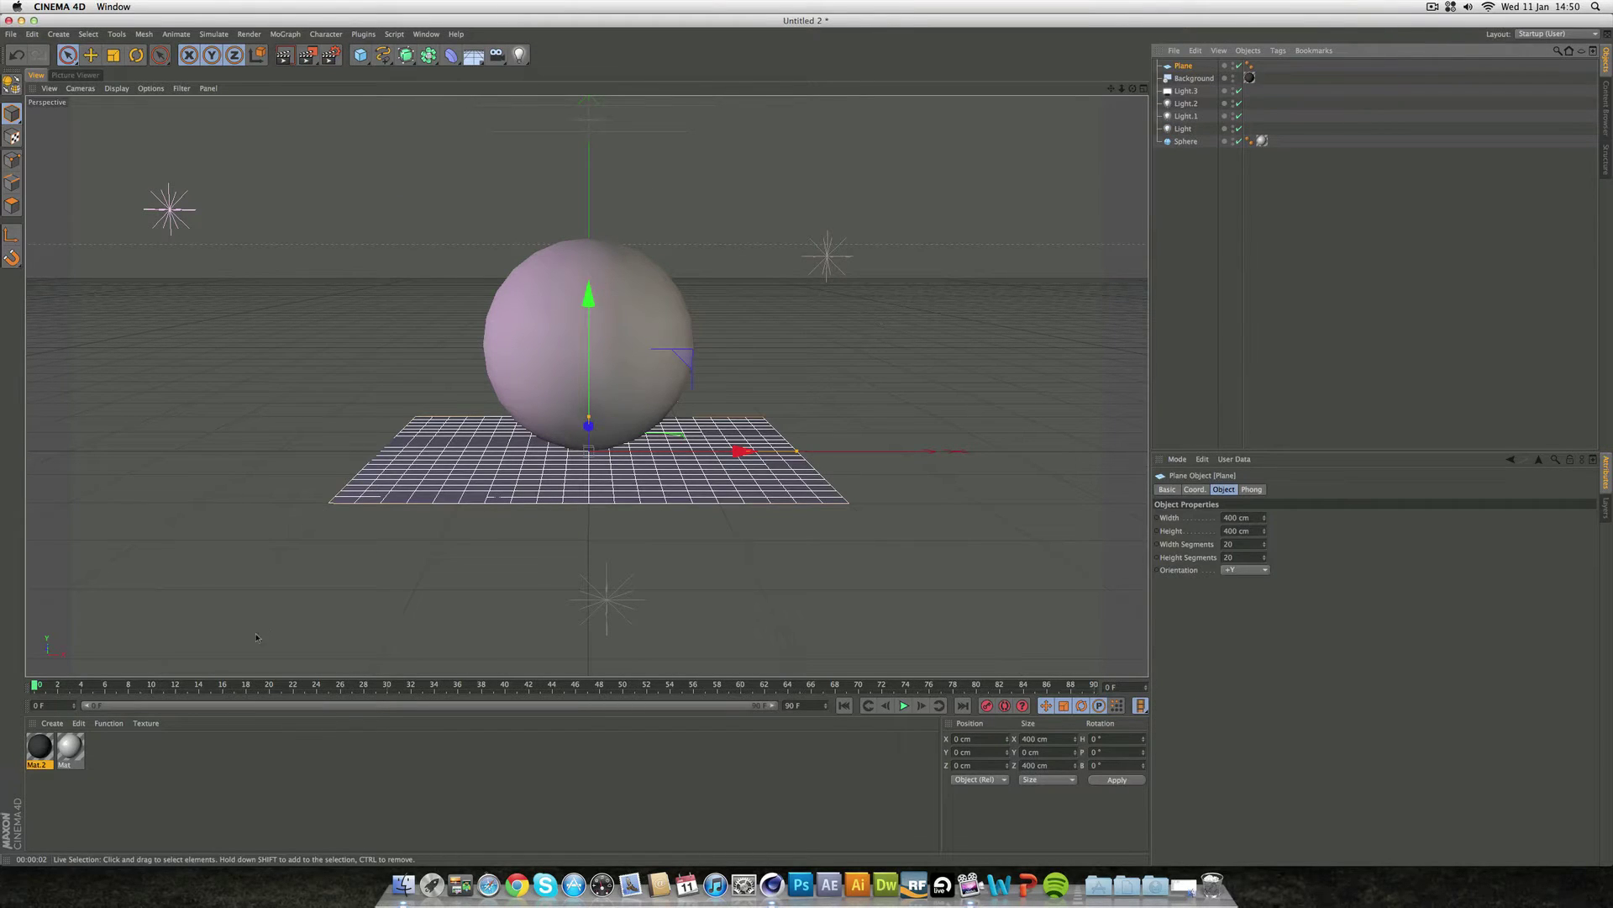
double_click(155, 784)
double_click(40, 746)
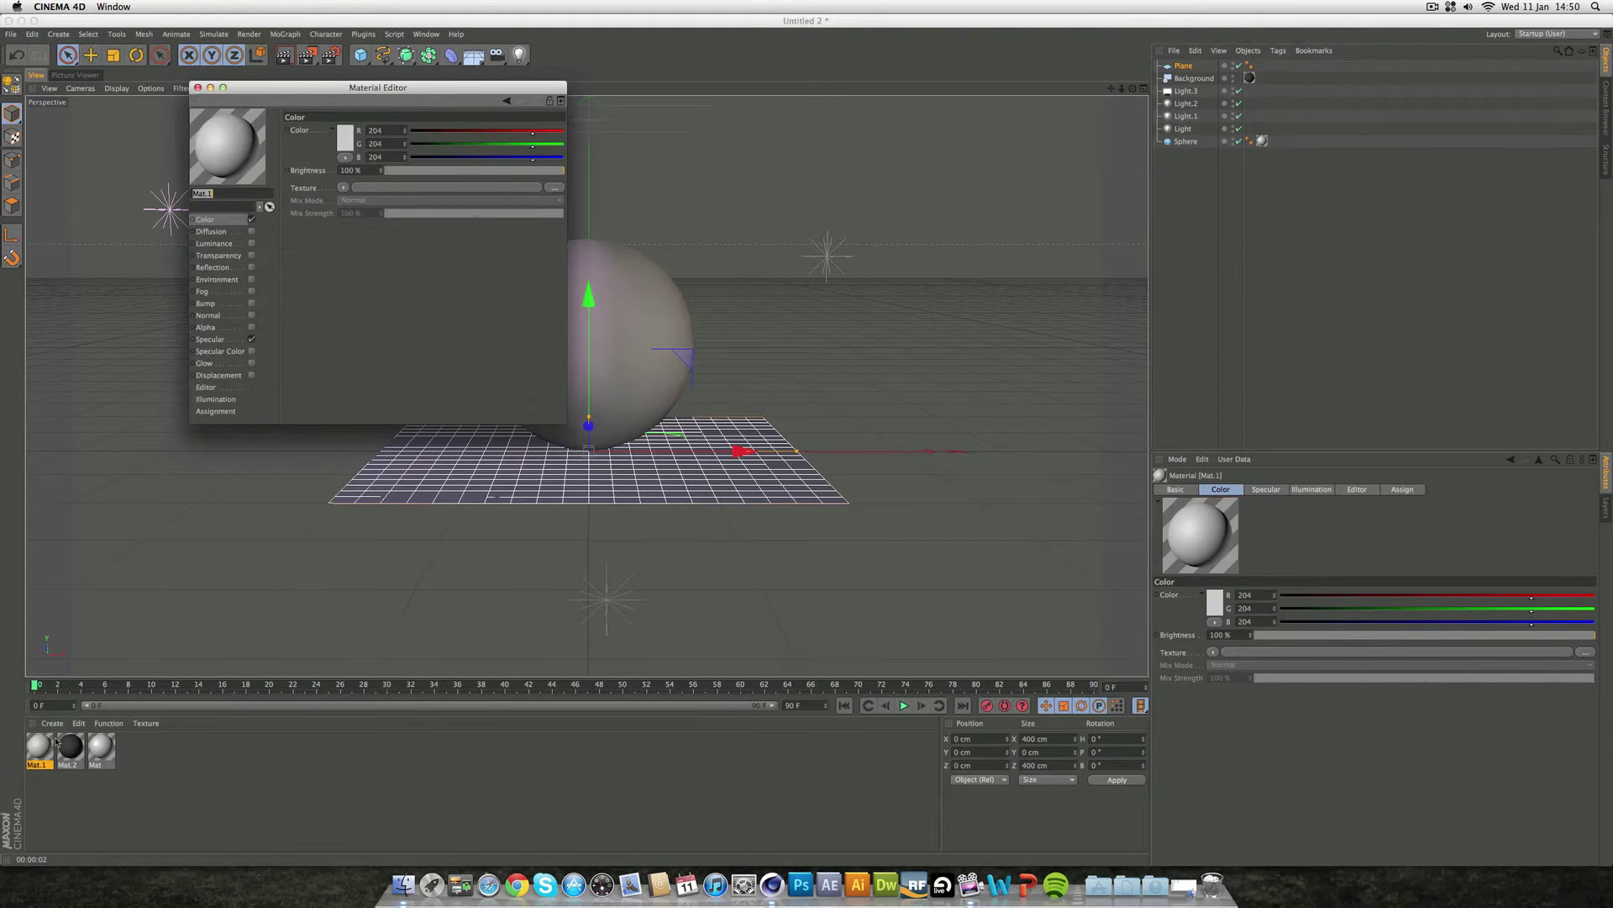
drag(265, 132, 685, 471)
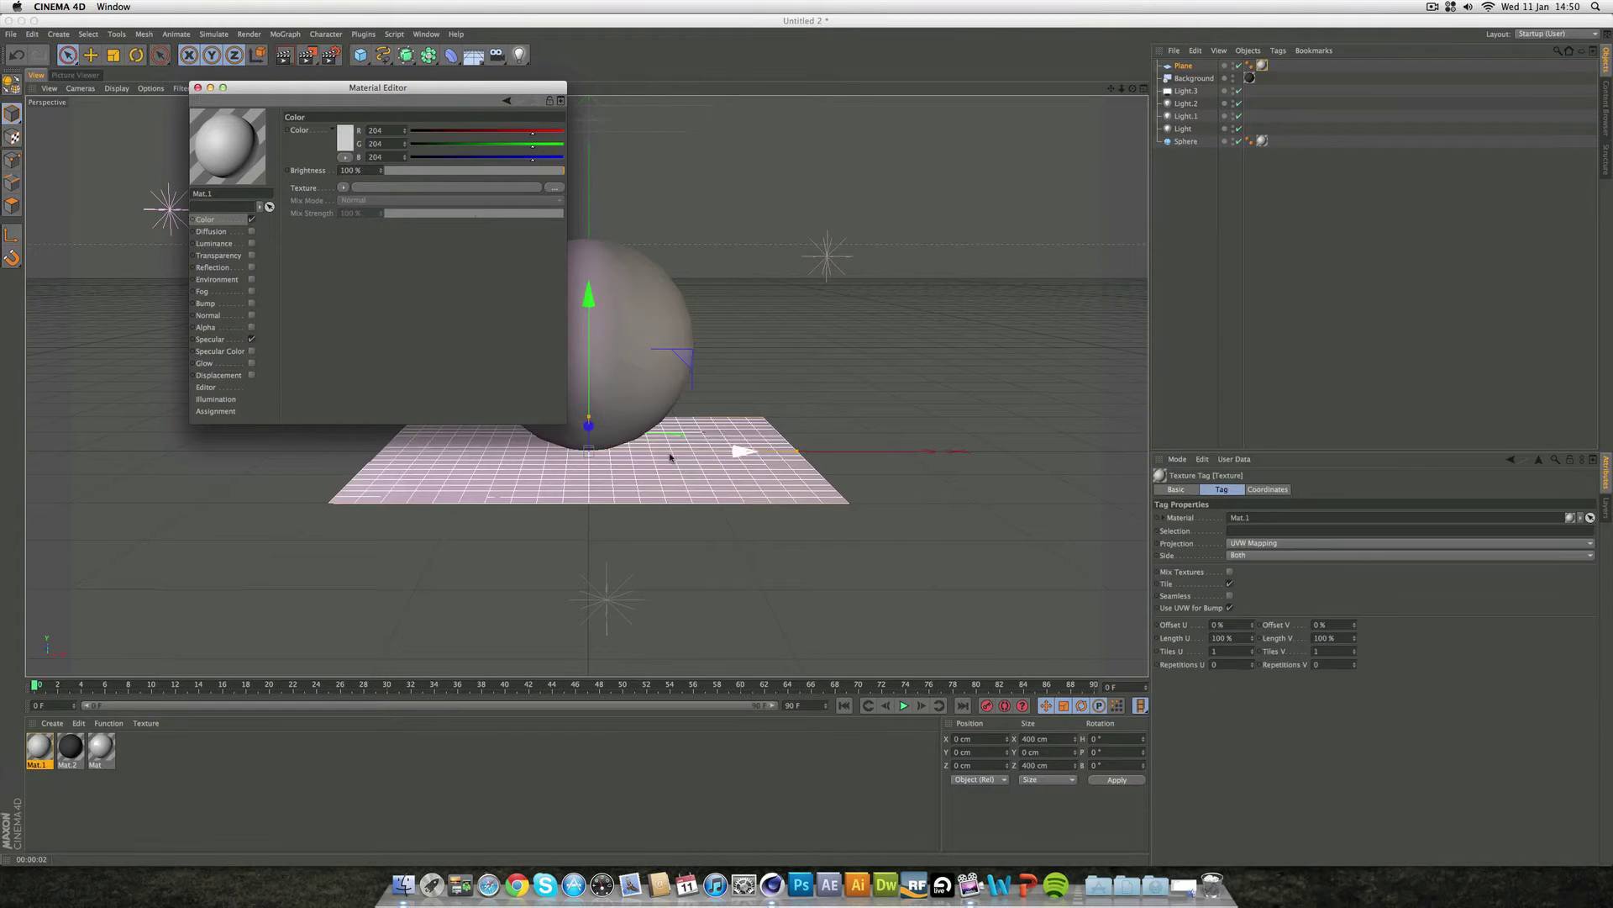
click(252, 219)
click(251, 339)
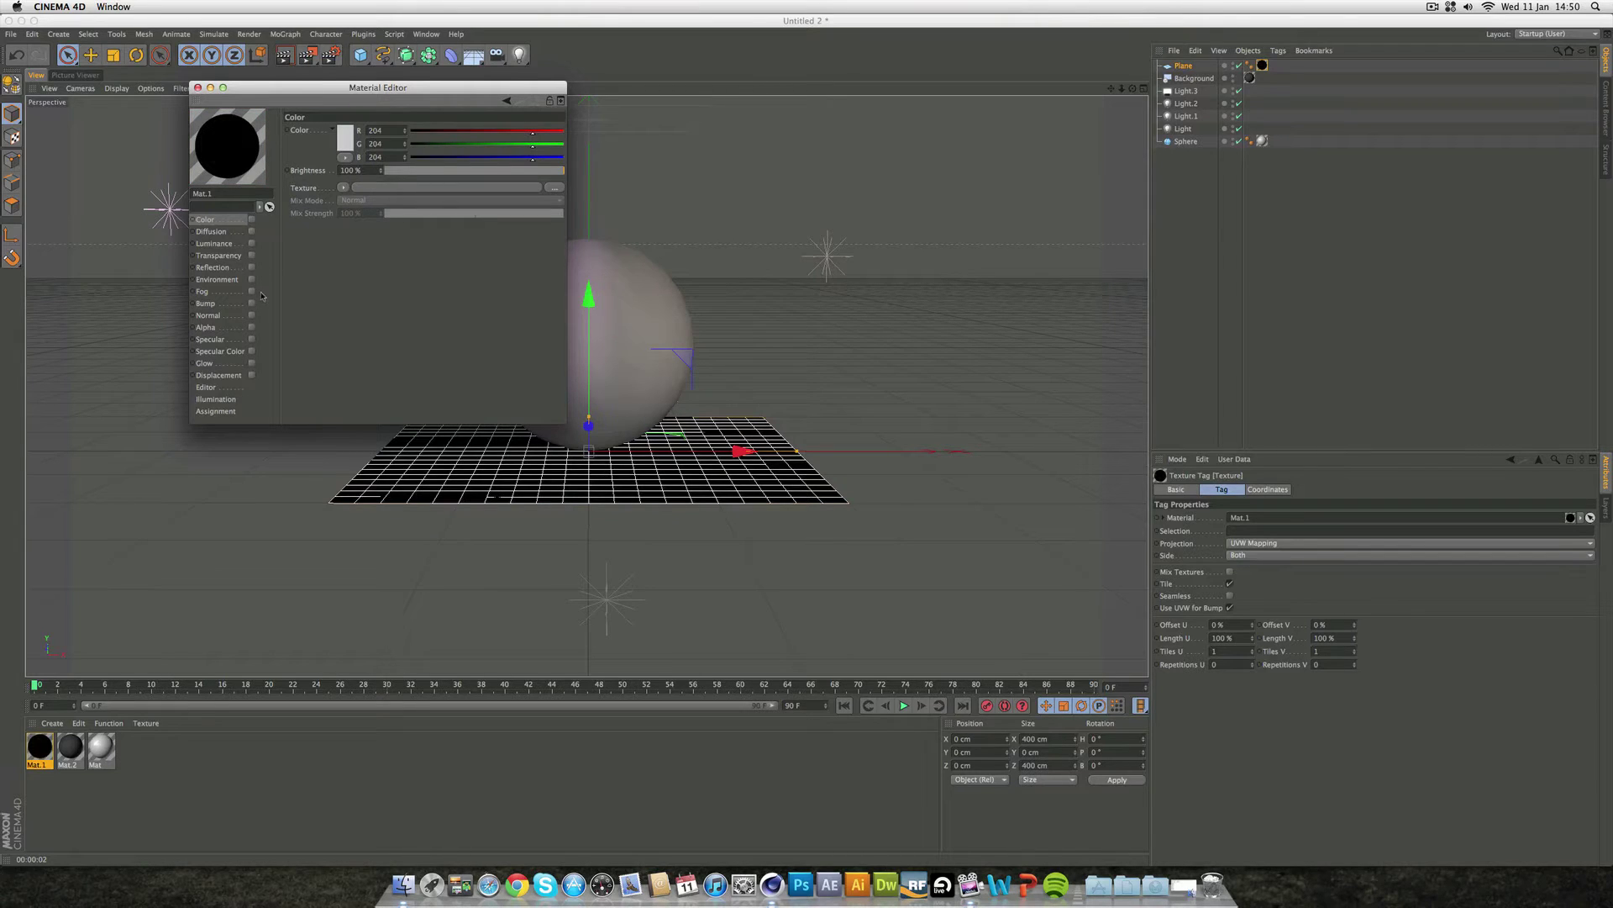
- Enable Mat.1's Alpha channel with a 2D - Circular gradient texture
click(251, 327)
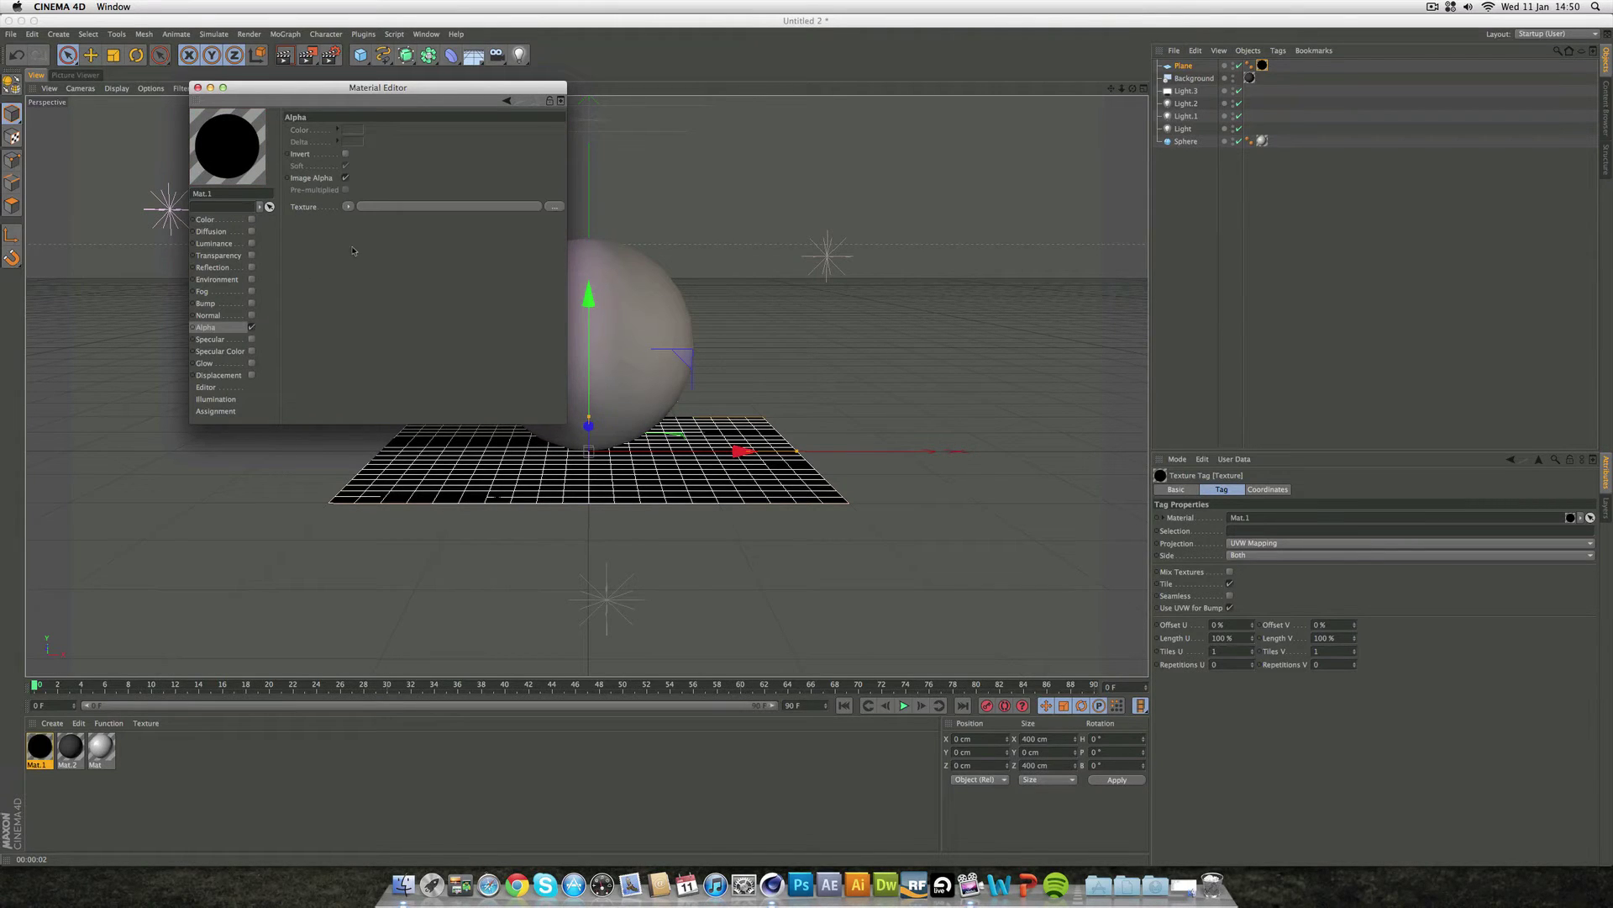
click(346, 207)
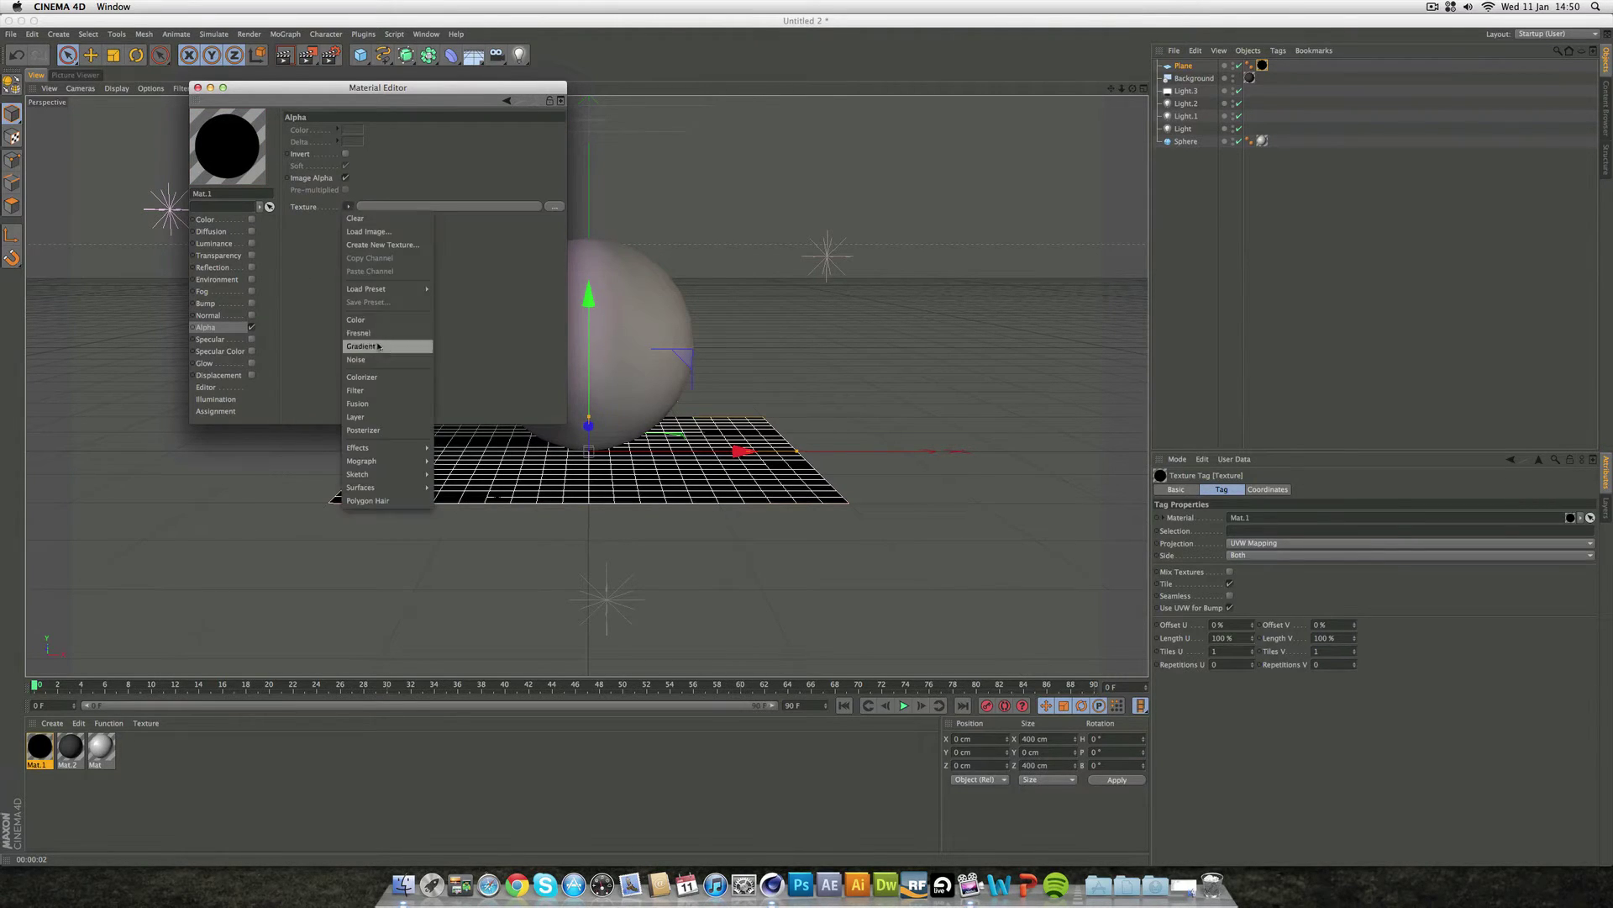
click(378, 347)
click(401, 206)
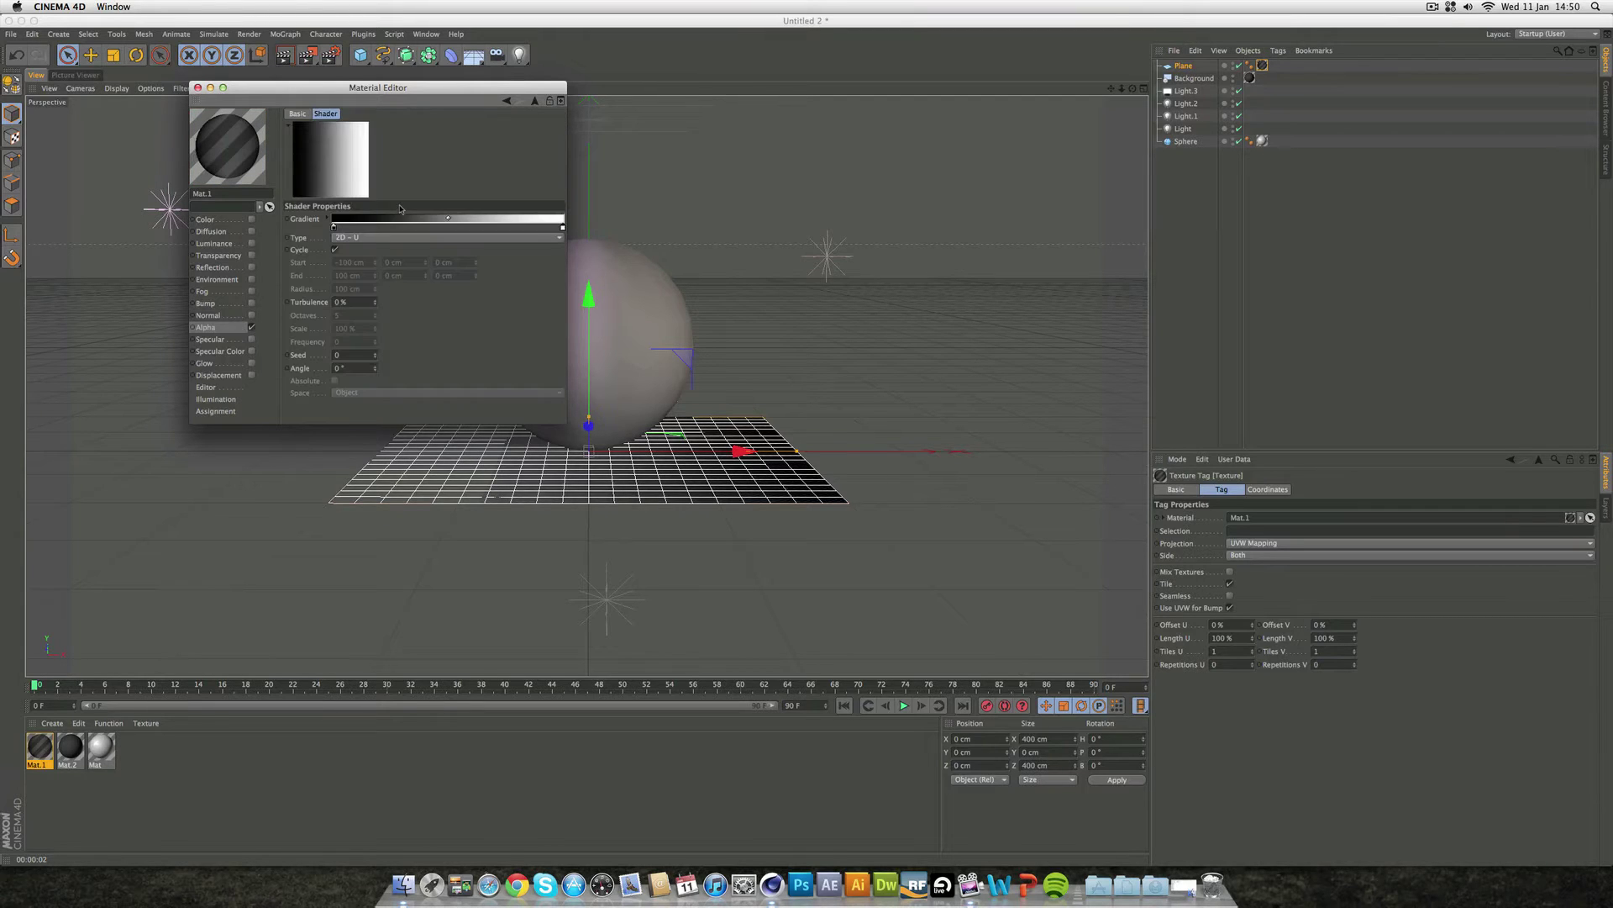
click(371, 238)
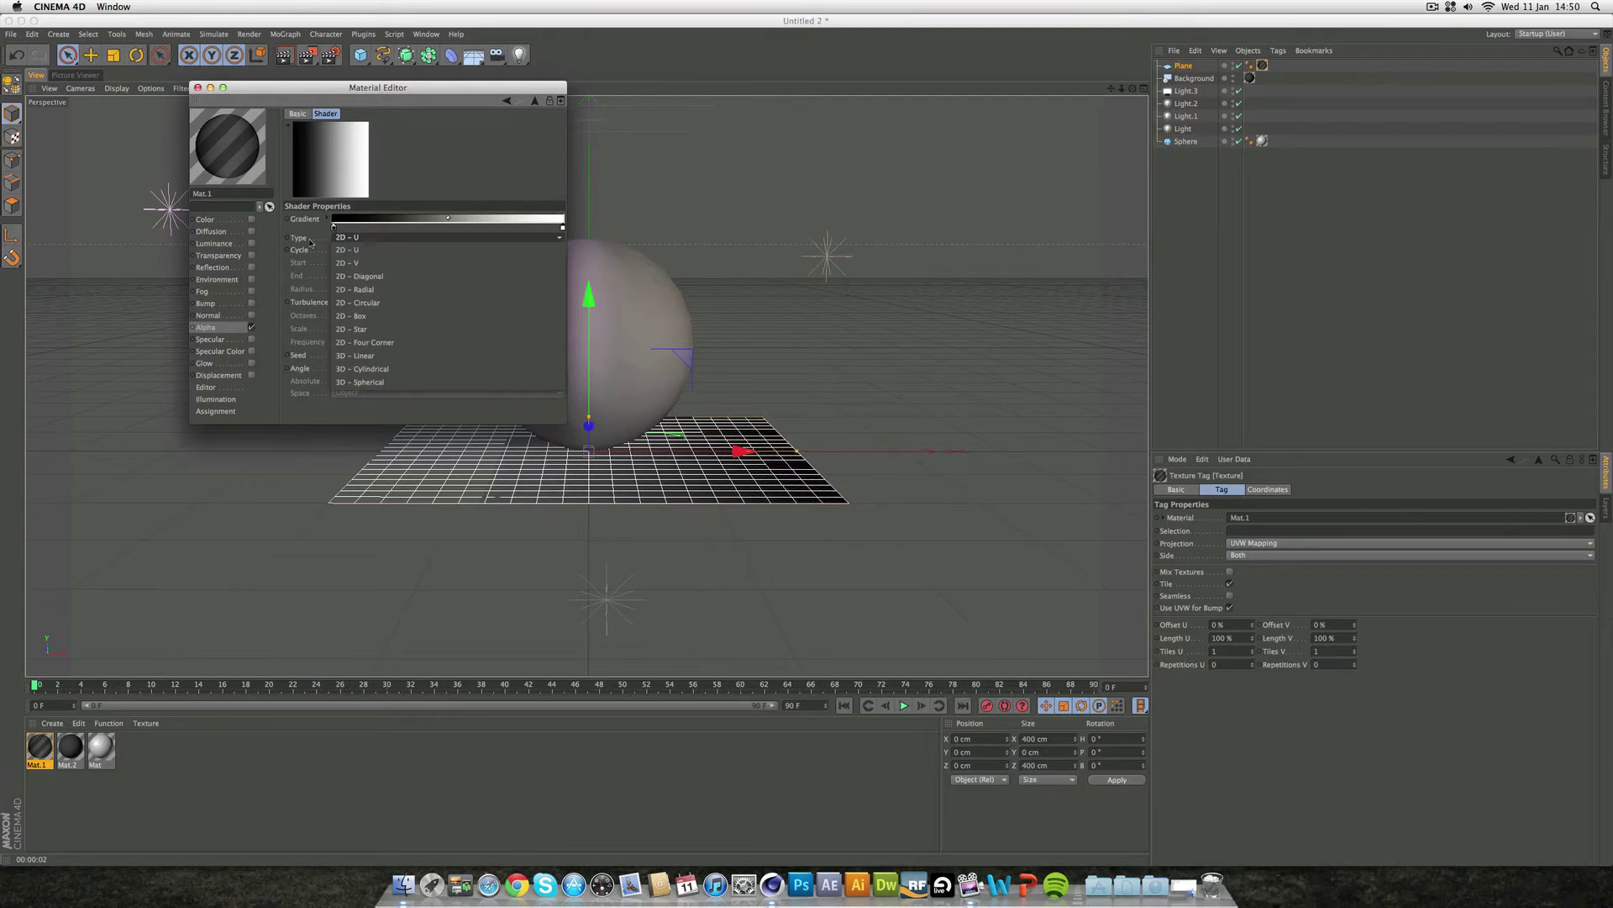
click(351, 302)
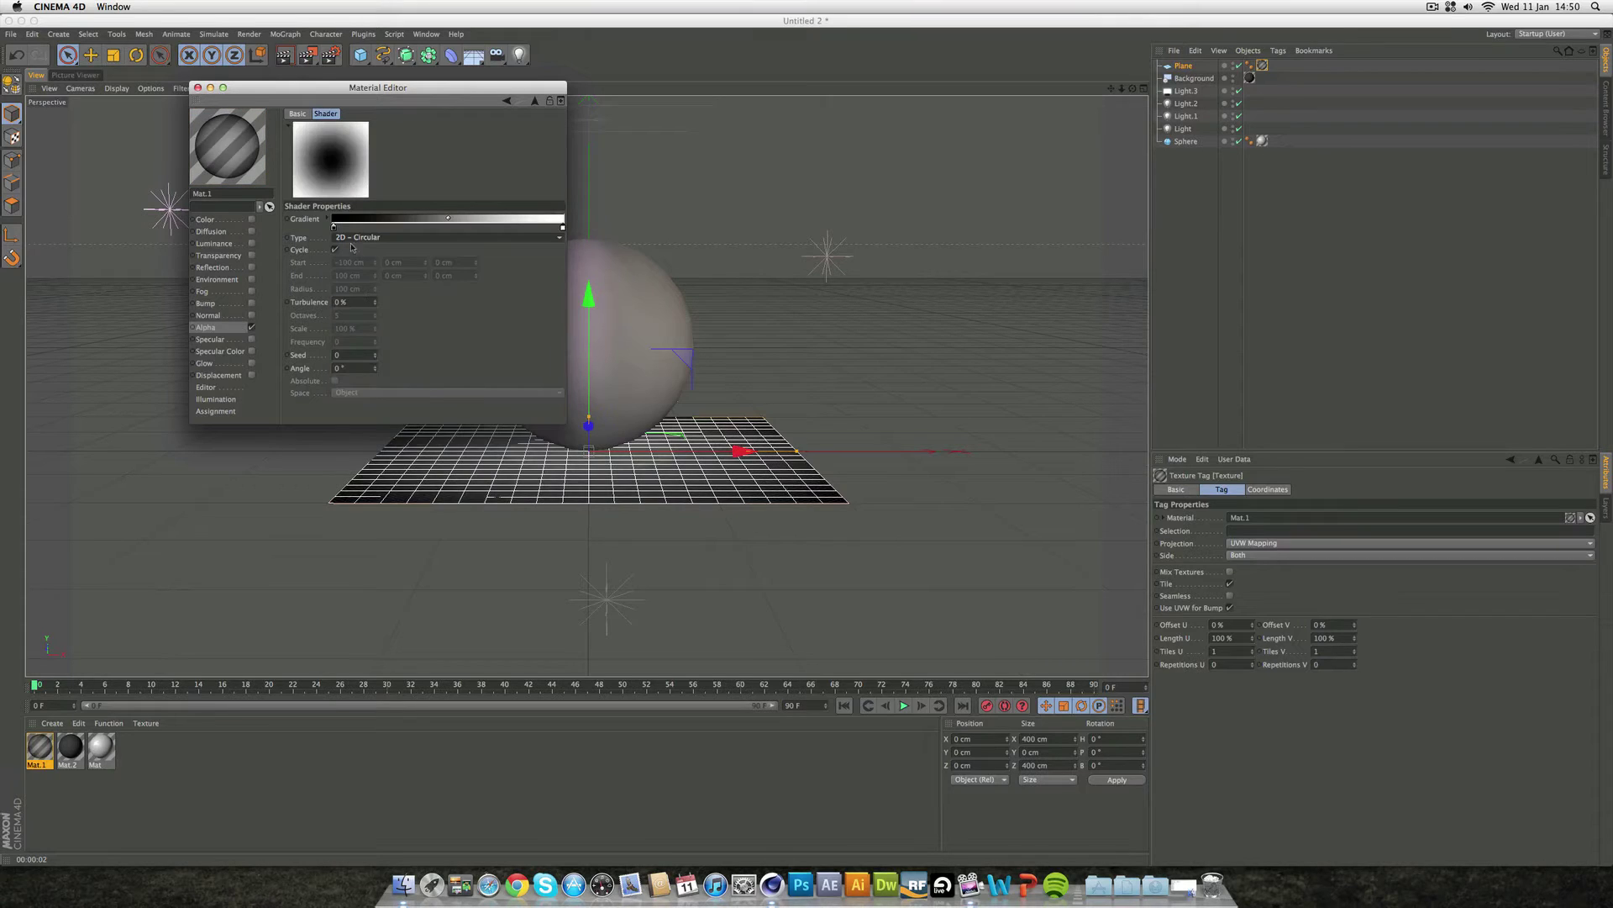
- Invert the gradient knots, widen its black region, and move the Material Editor aside
right_click(353, 223)
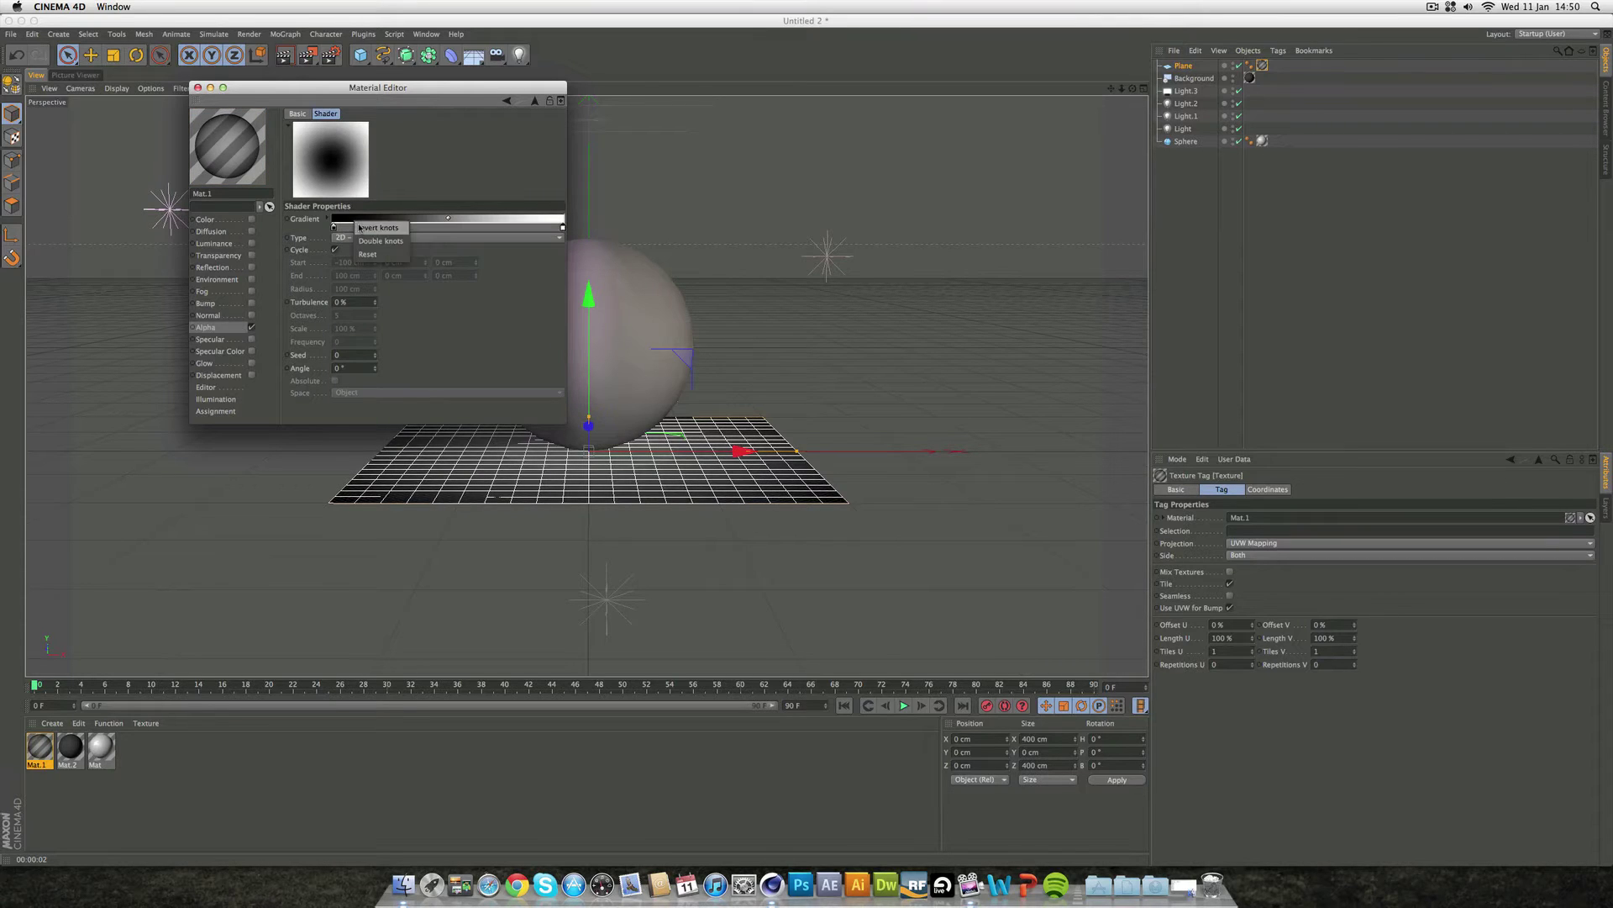
click(370, 229)
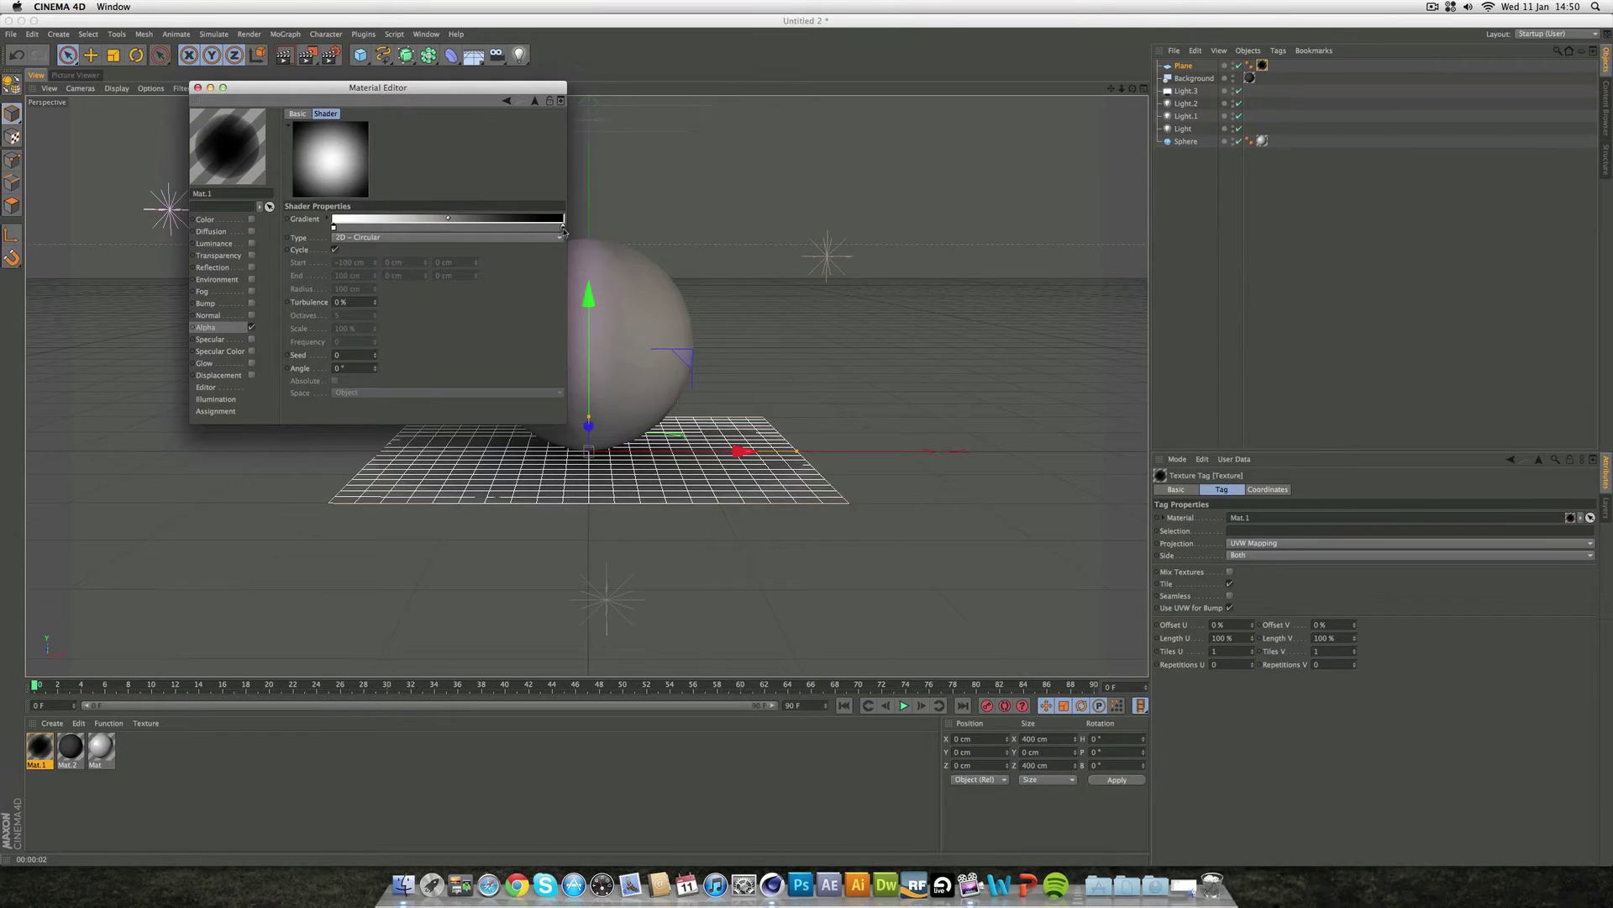
drag(562, 229, 530, 230)
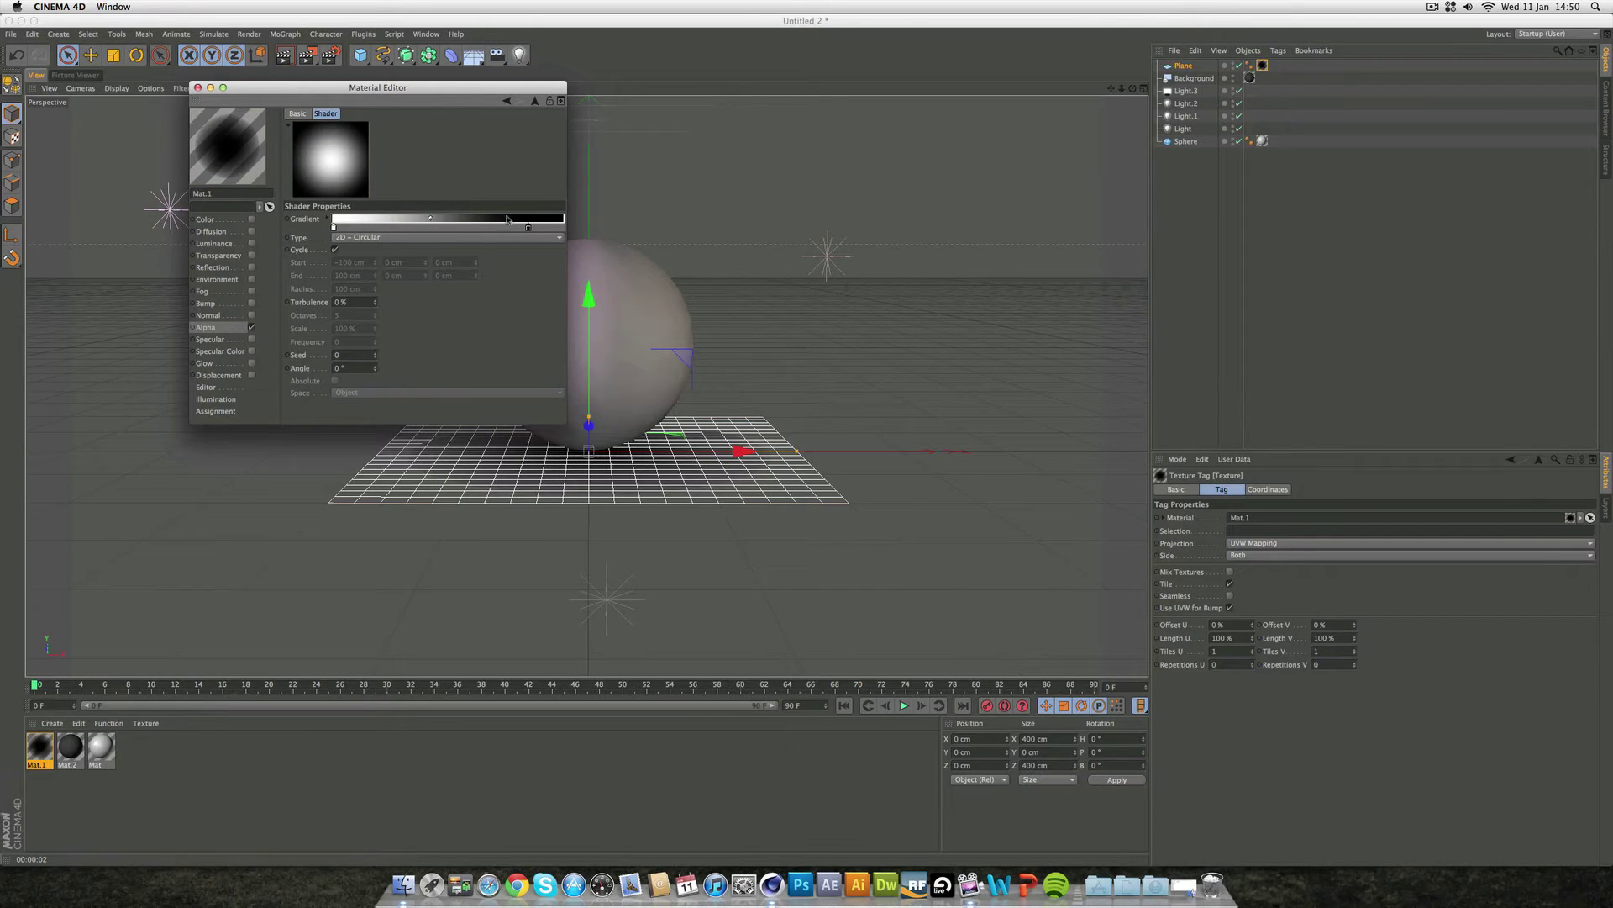
mouse_move(527, 228)
mouse_down()
mouse_move(458, 229)
mouse_move(521, 231)
mouse_up()
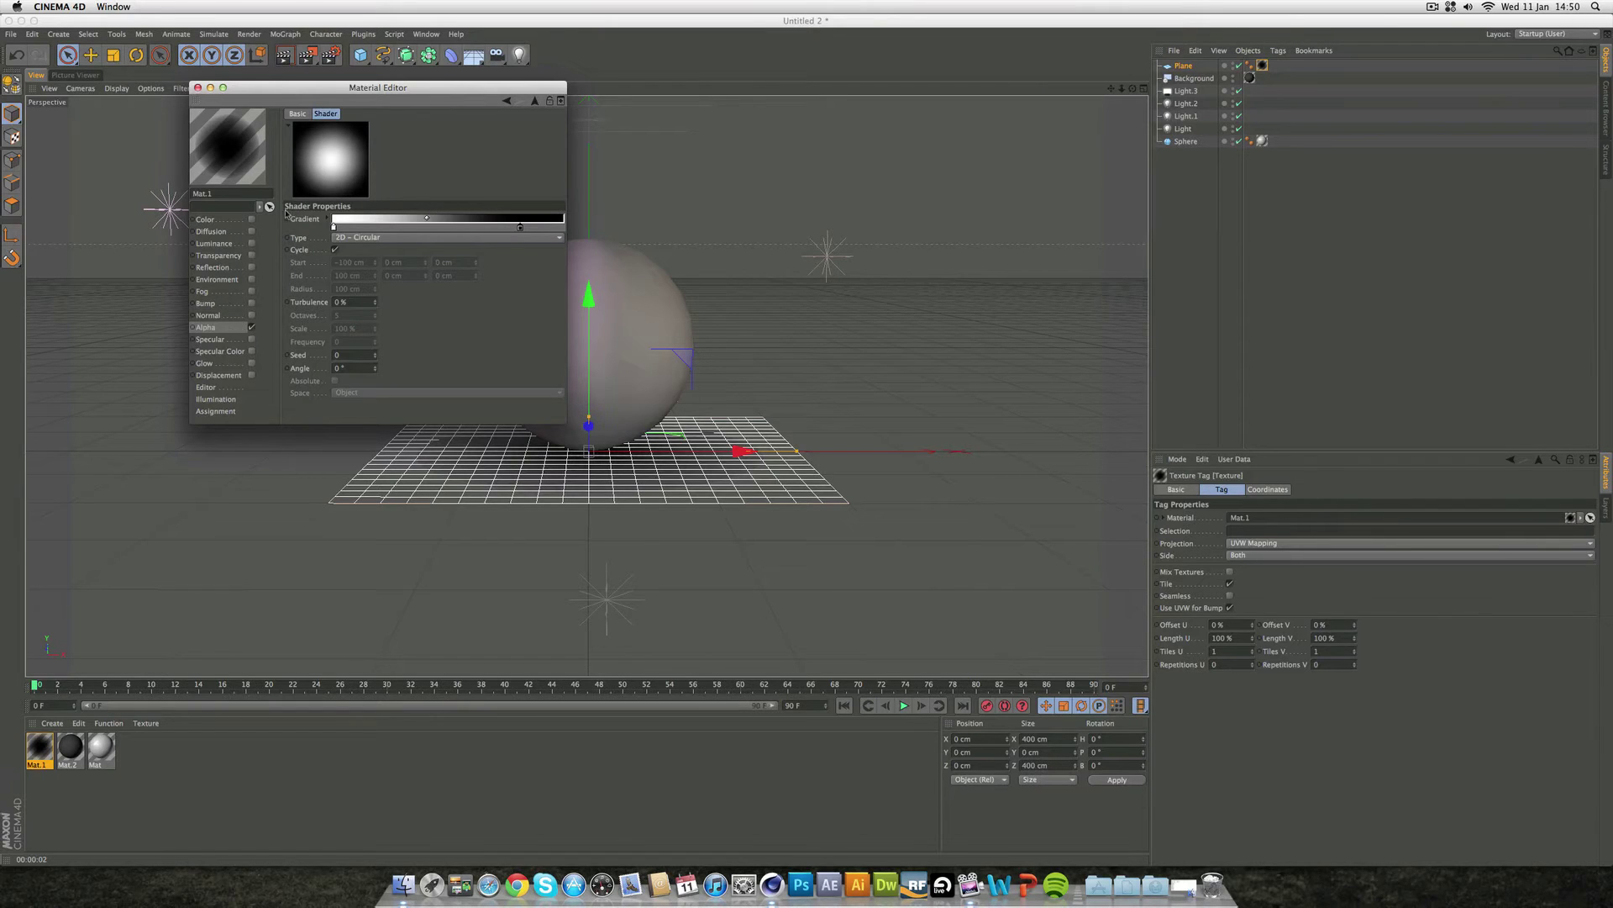
drag(349, 86, 1224, 248)
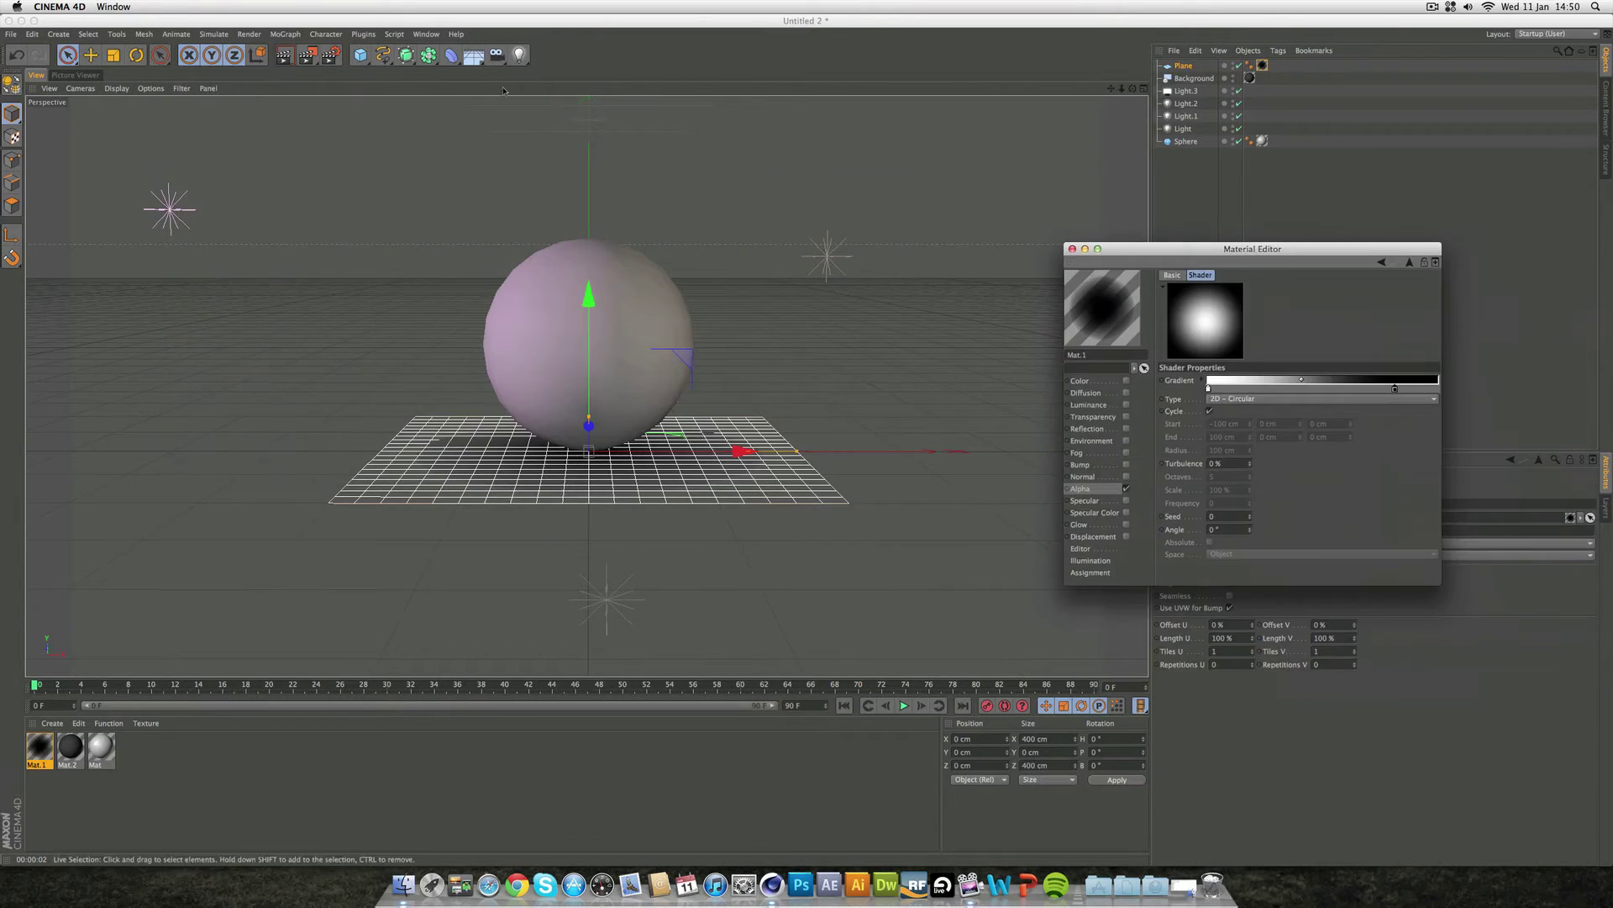
- Turn on Mat.1's reflection at 18% brightness and 10% blurriness, then render to check
click(290, 57)
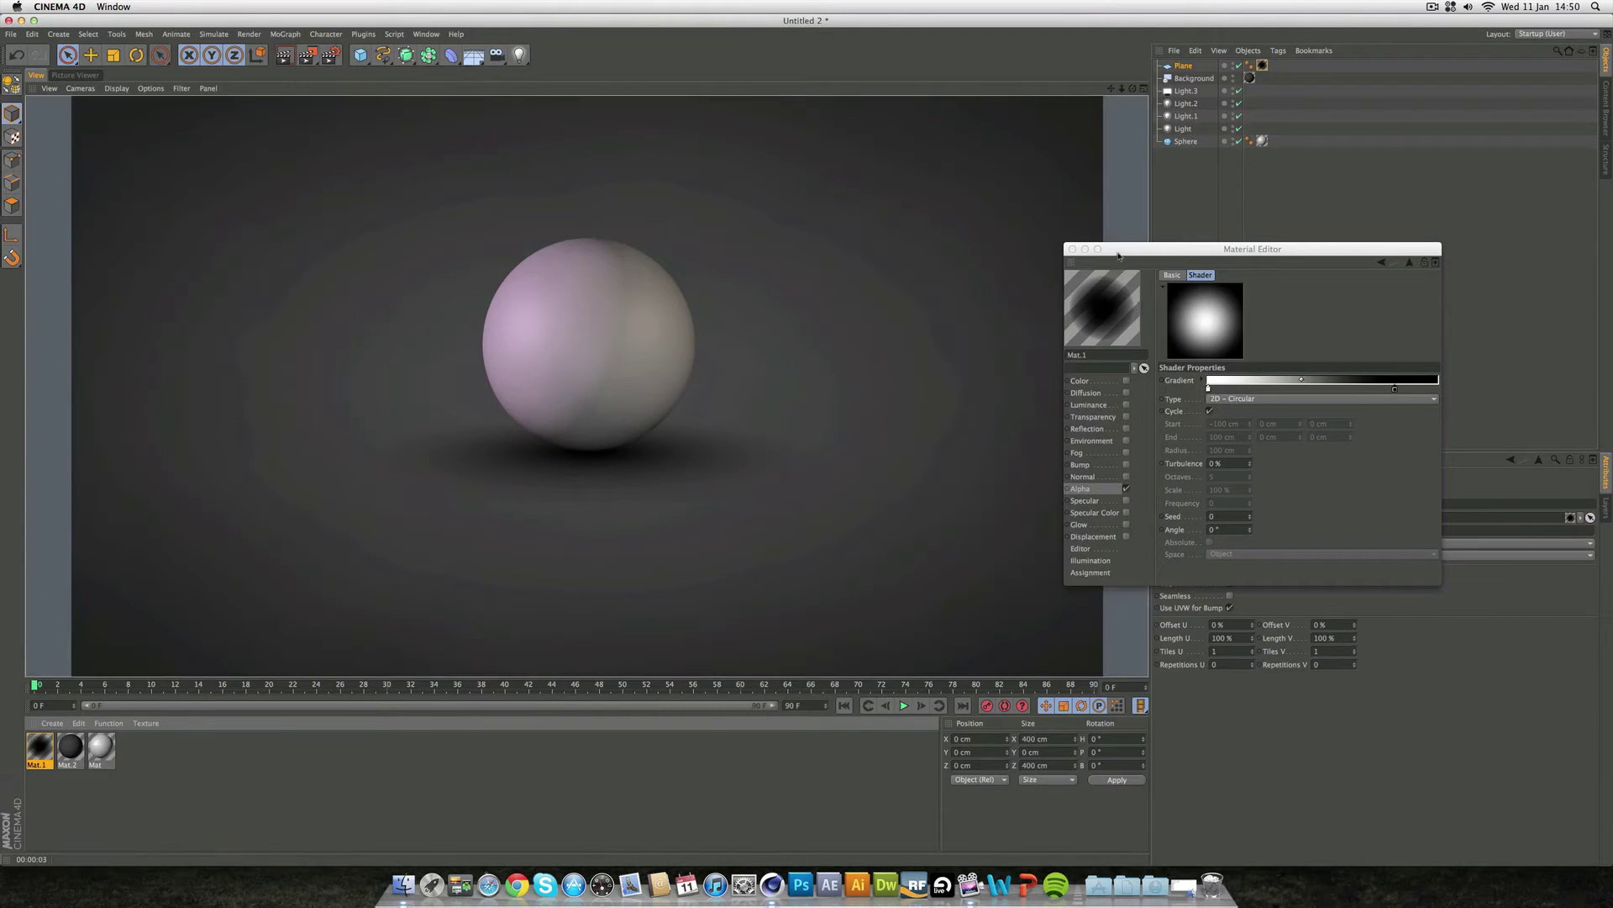
click(1117, 253)
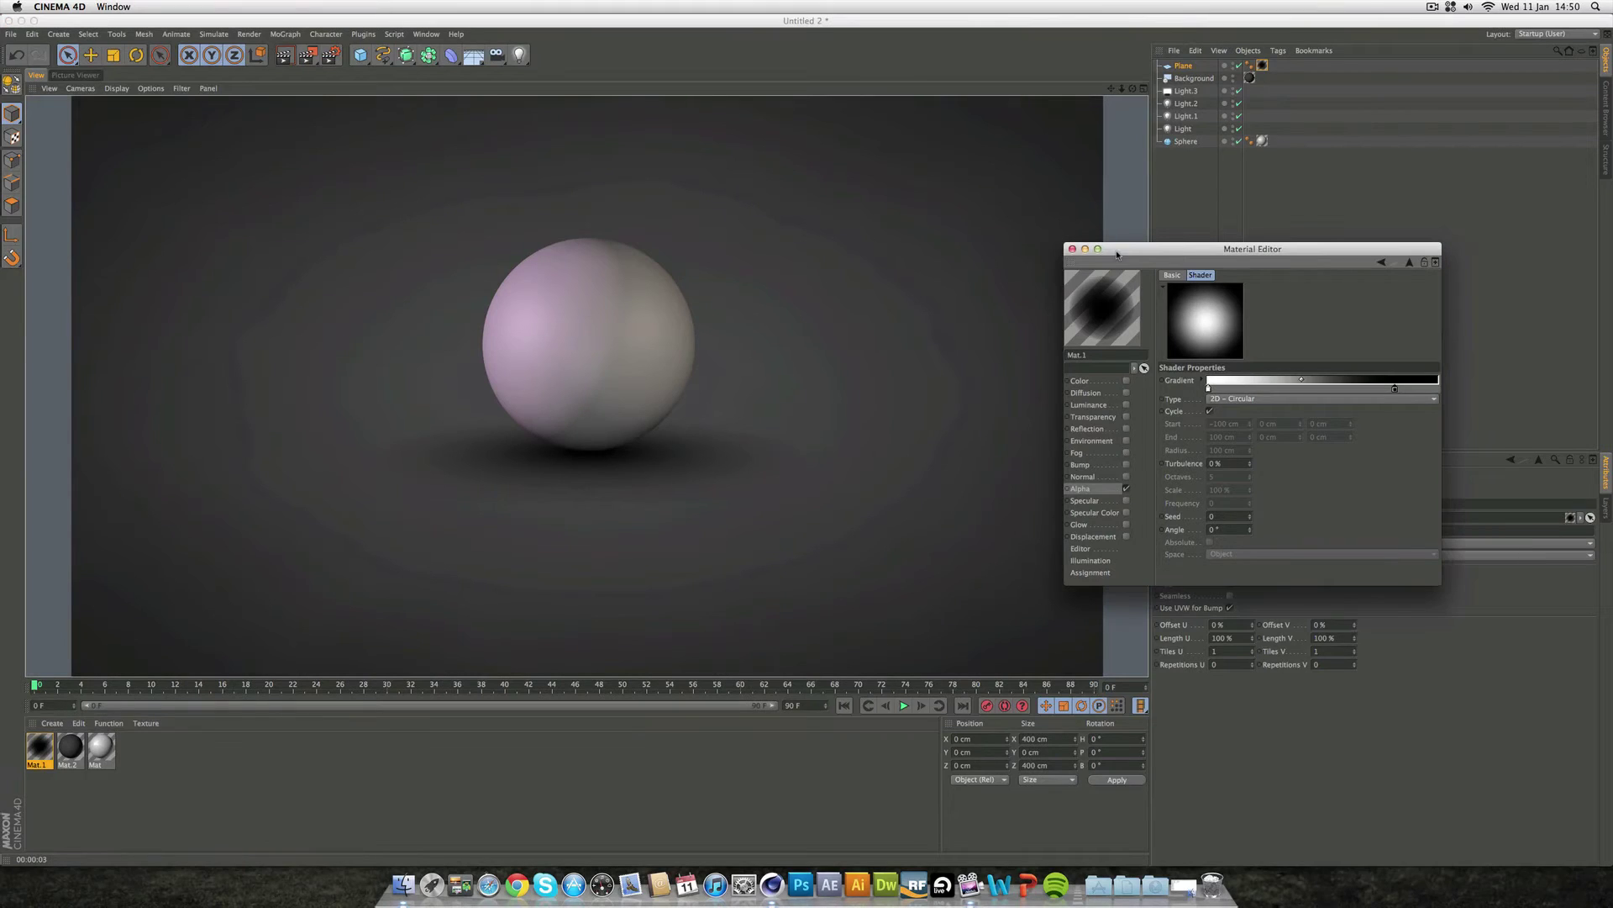
click(1126, 429)
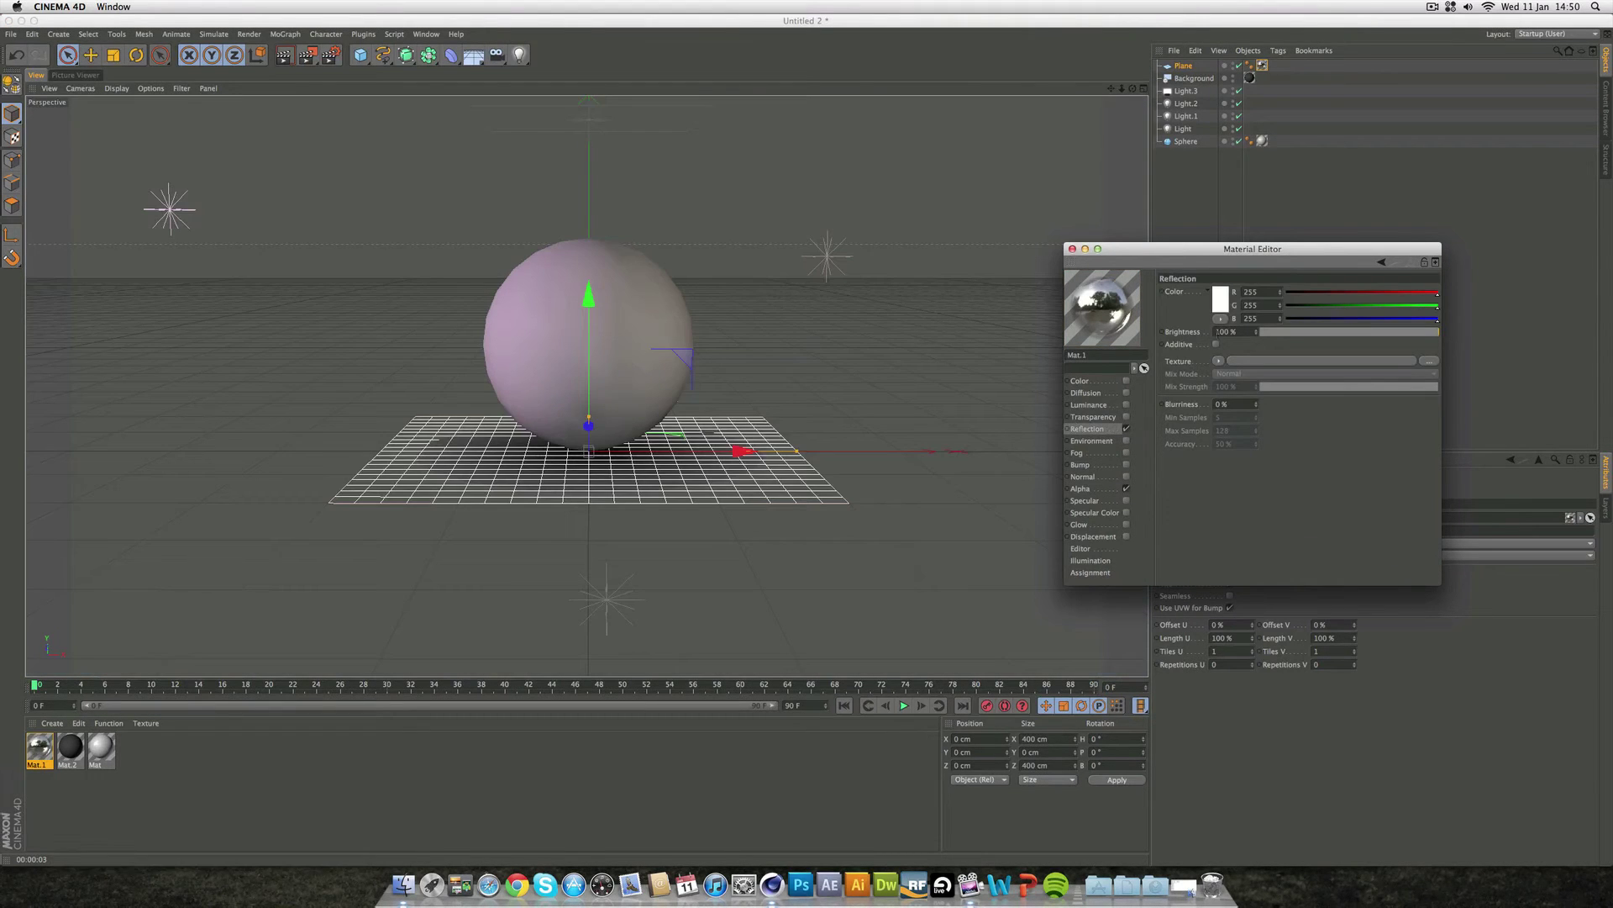
drag(1327, 338, 1294, 333)
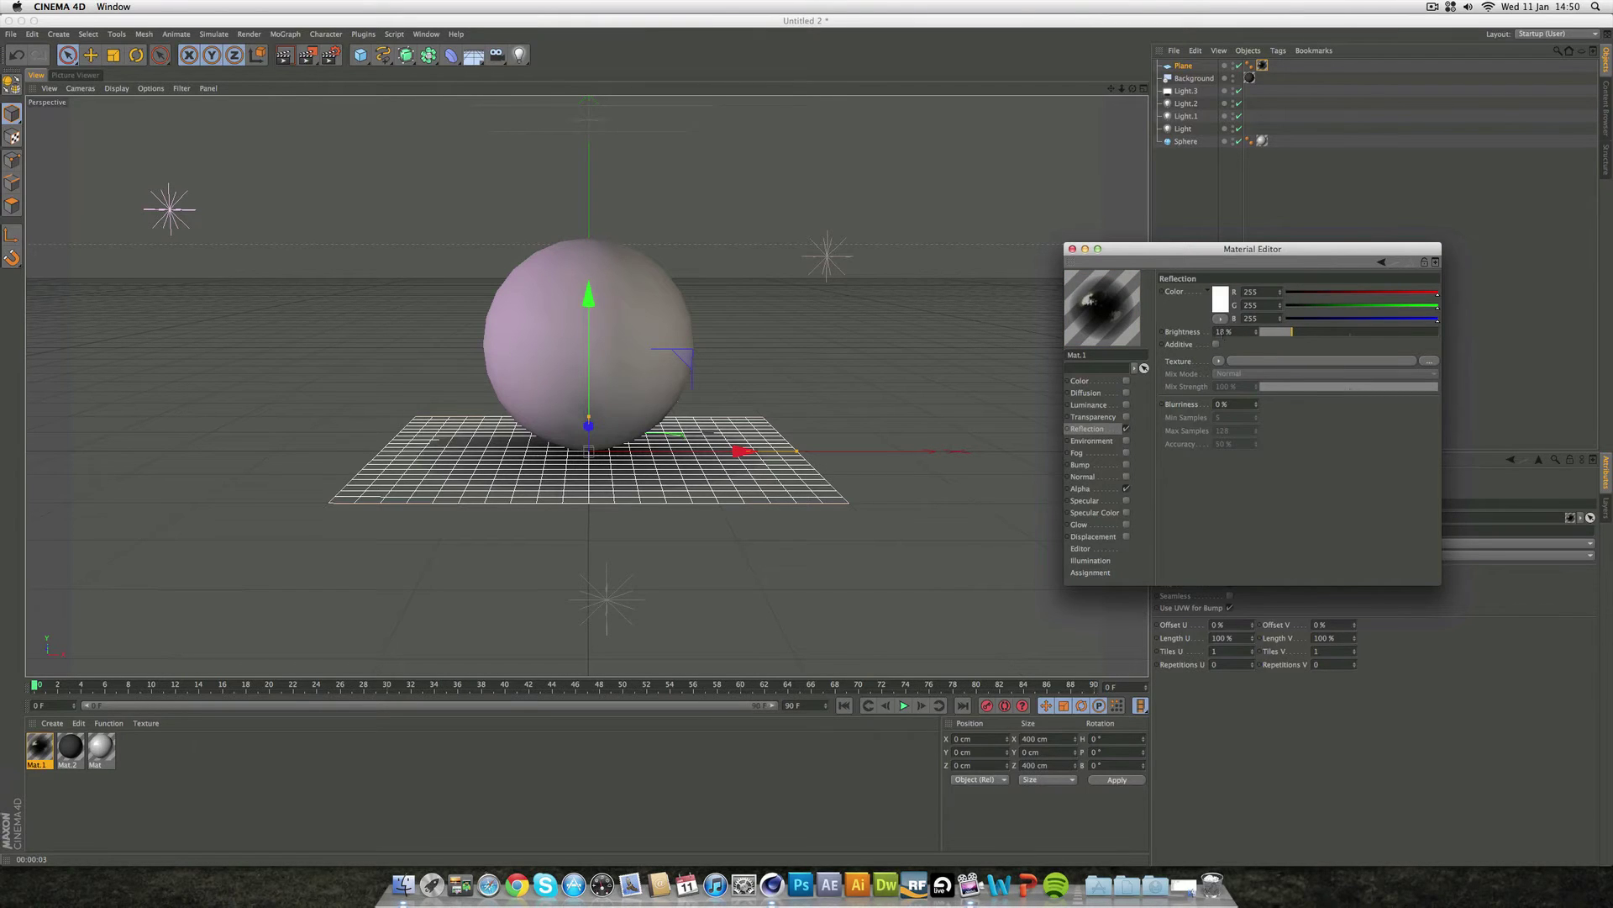
click(1229, 405)
text(10)
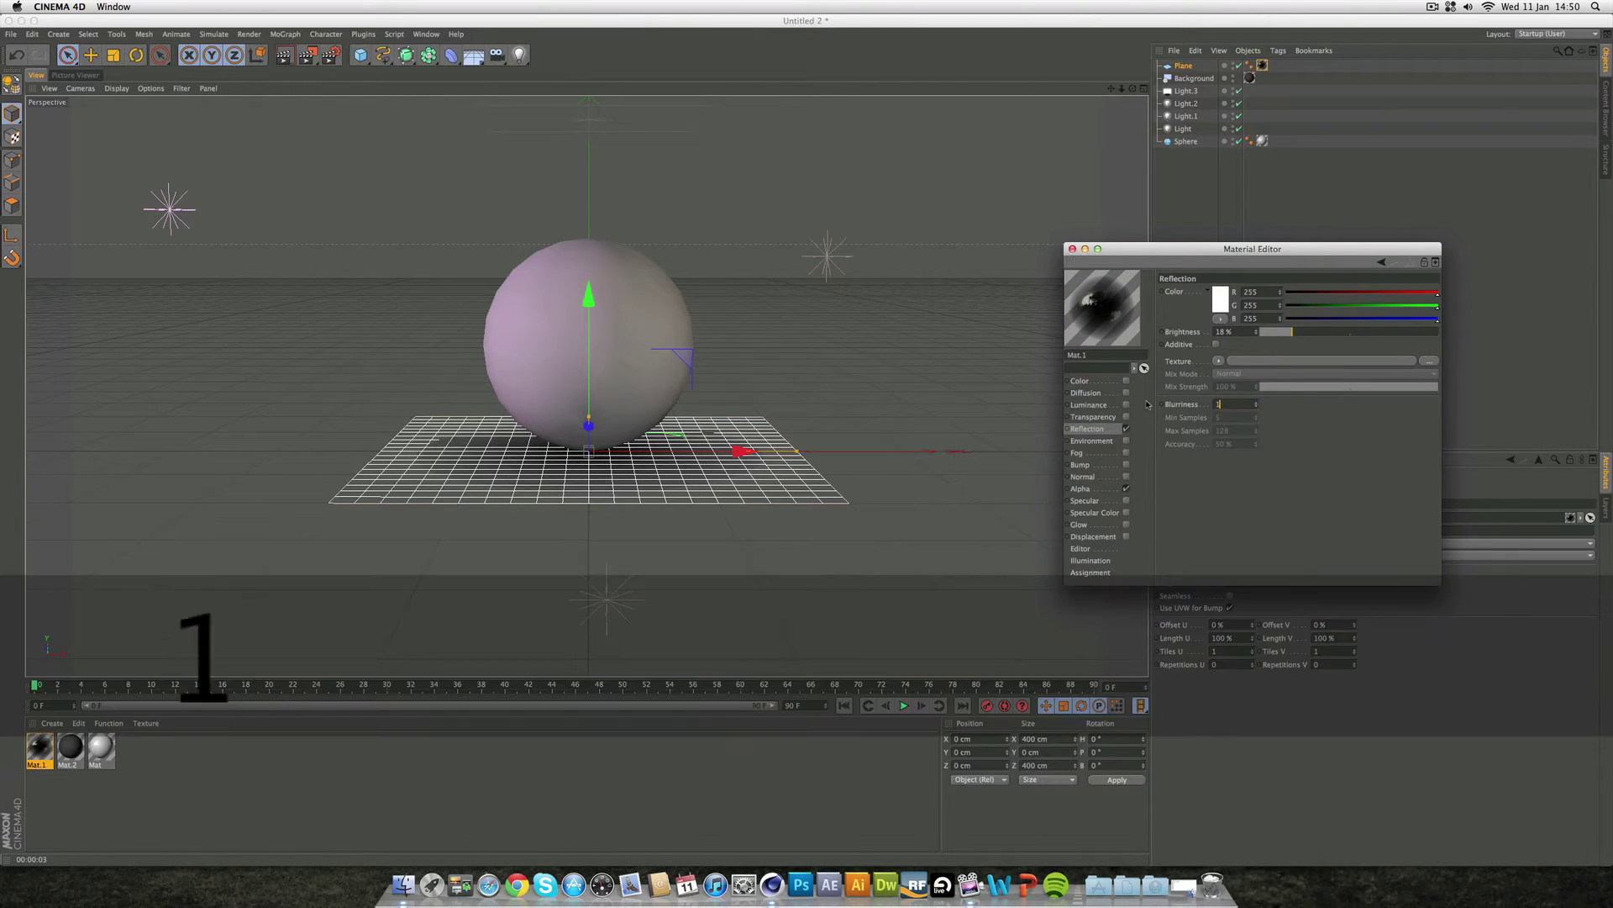
key(Return)
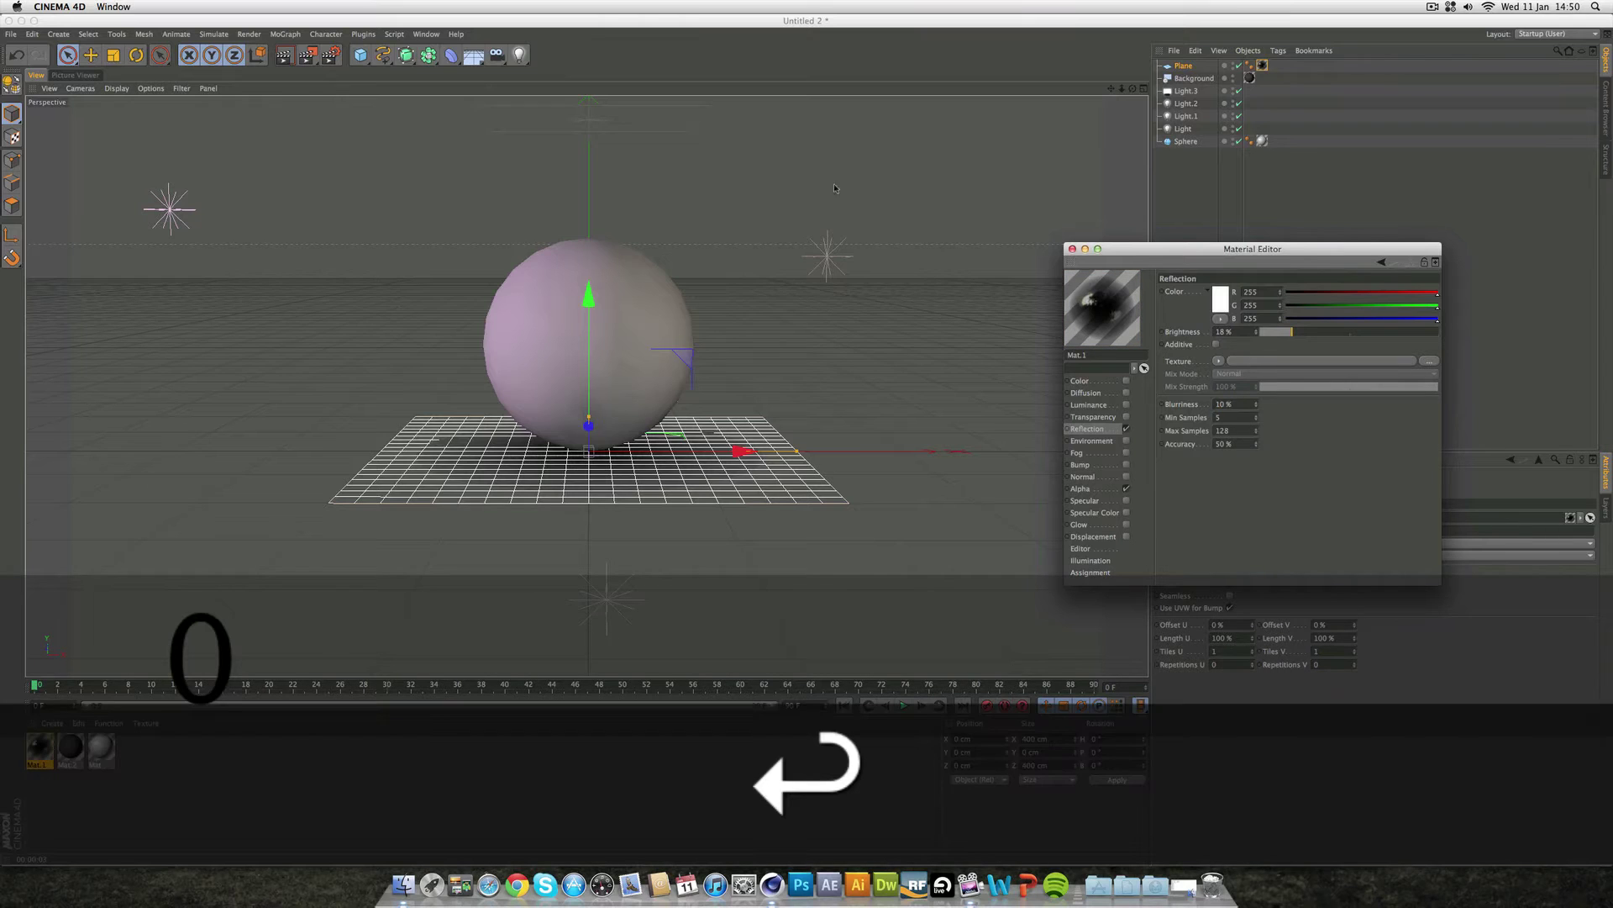
click(285, 59)
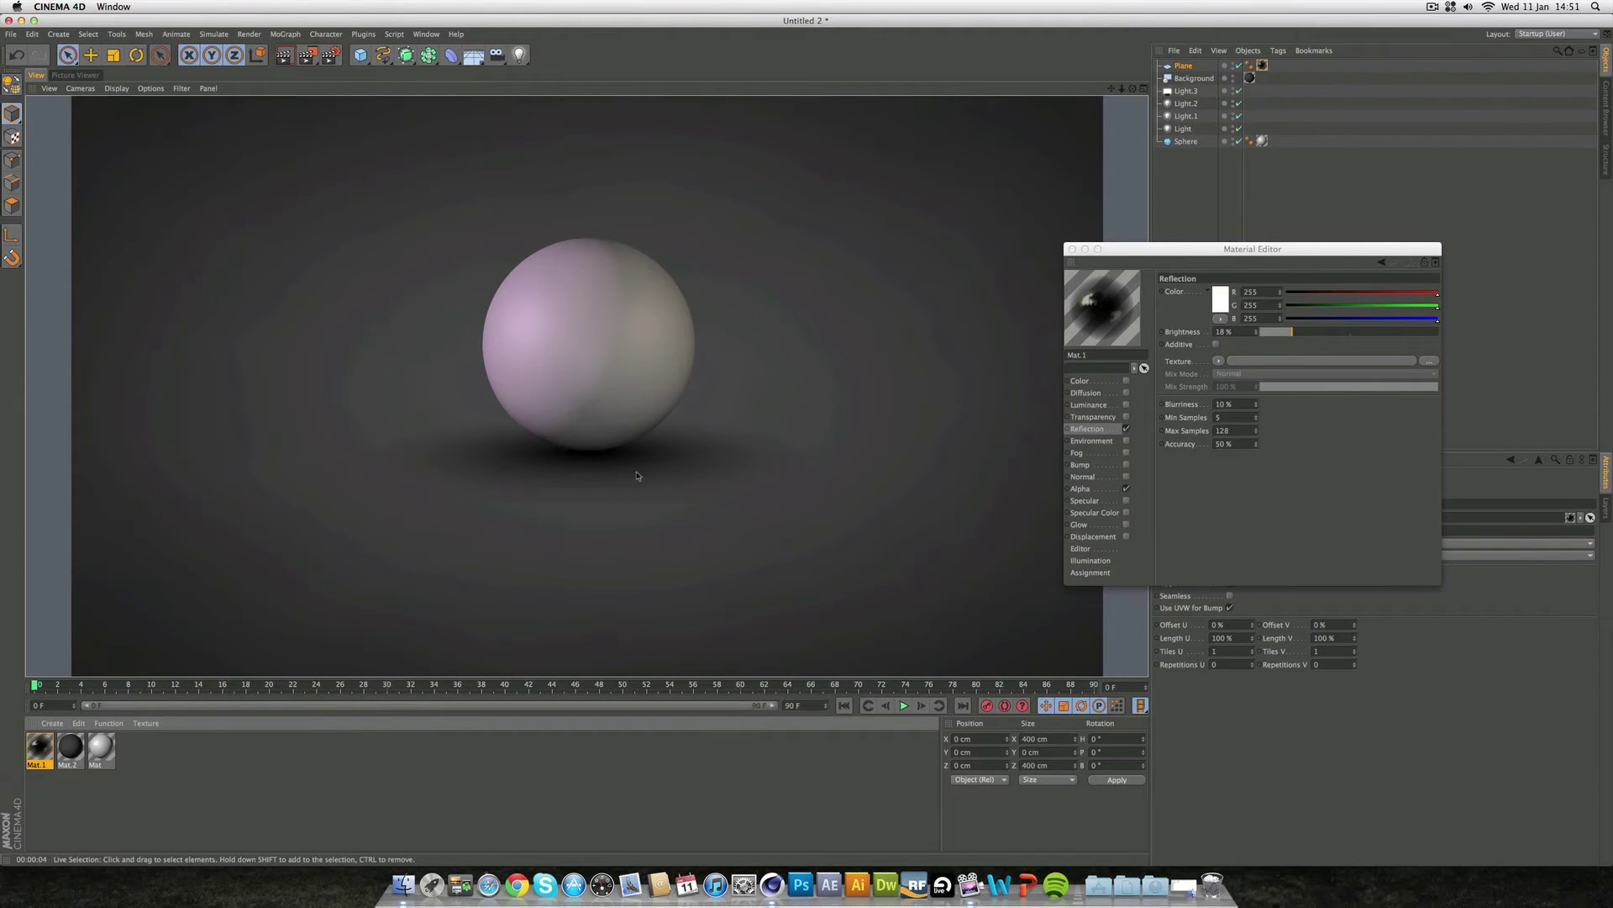
- Raise the reflection brightness to 31%, enable the grey floor colour, and re-render
click(1184, 354)
mouse_move(1292, 333)
mouse_down()
mouse_move(1352, 335)
mouse_move(1316, 333)
mouse_up()
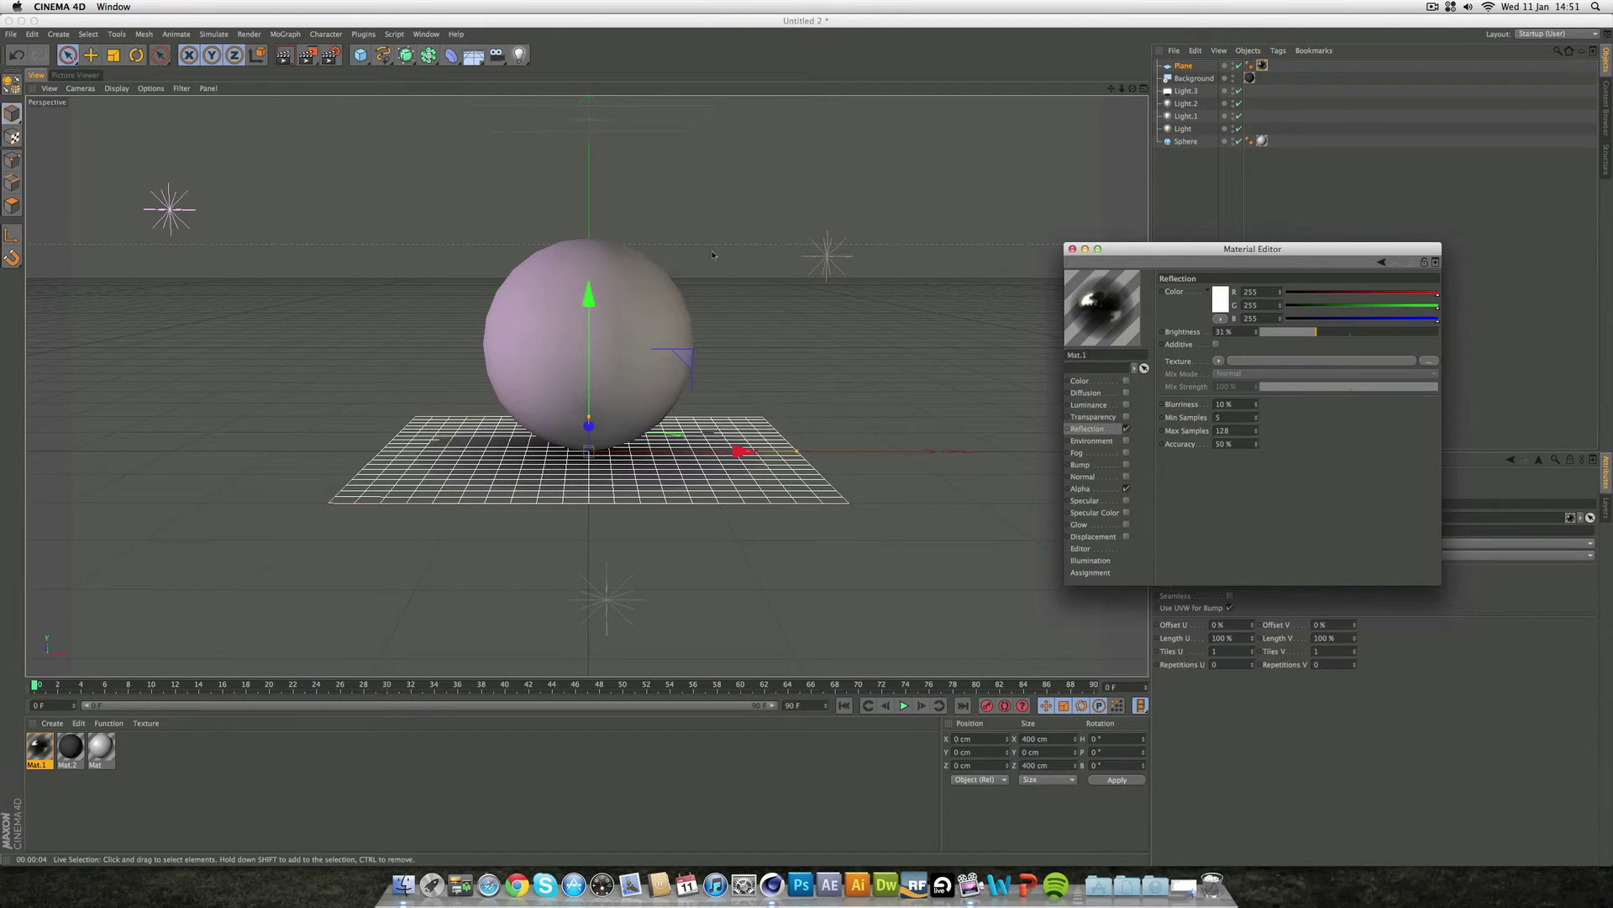
click(286, 59)
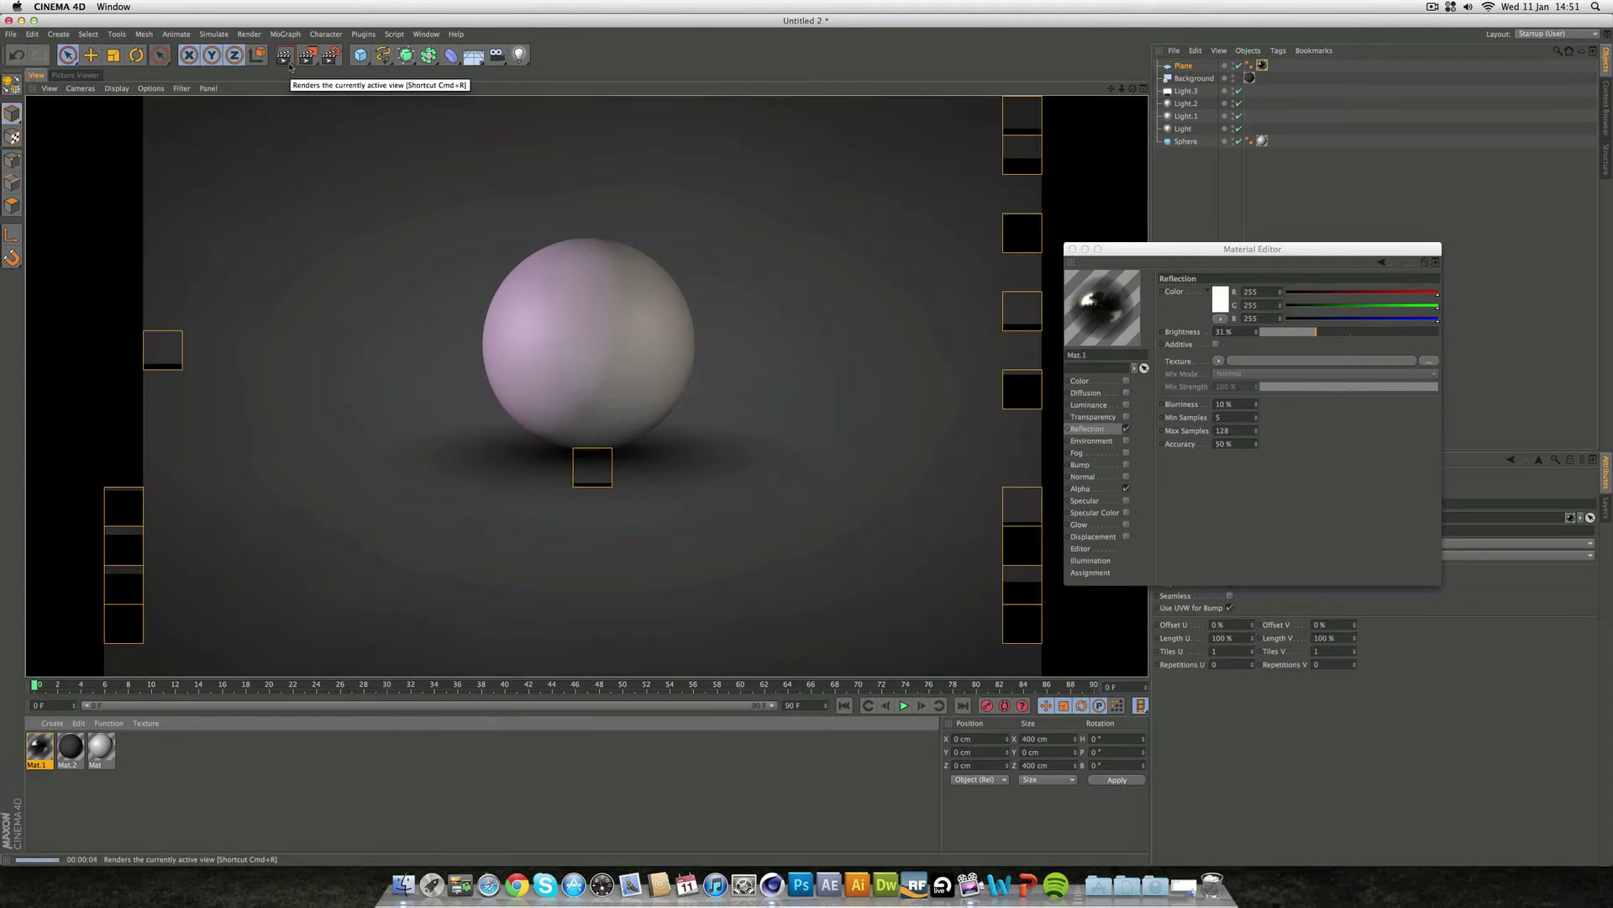
click(1126, 380)
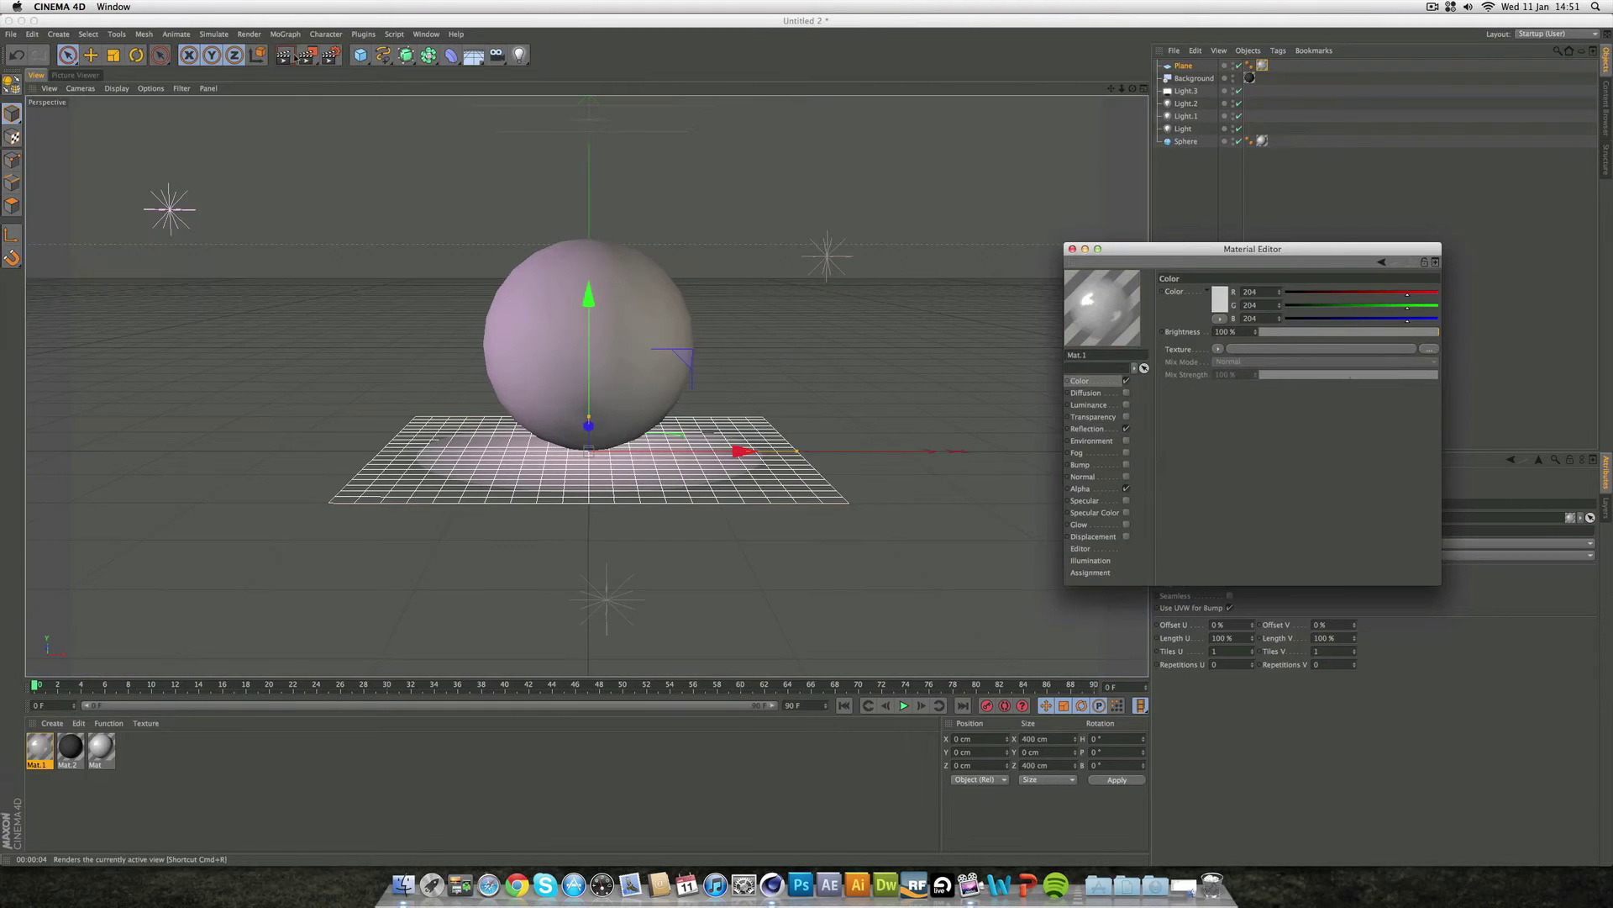
click(284, 55)
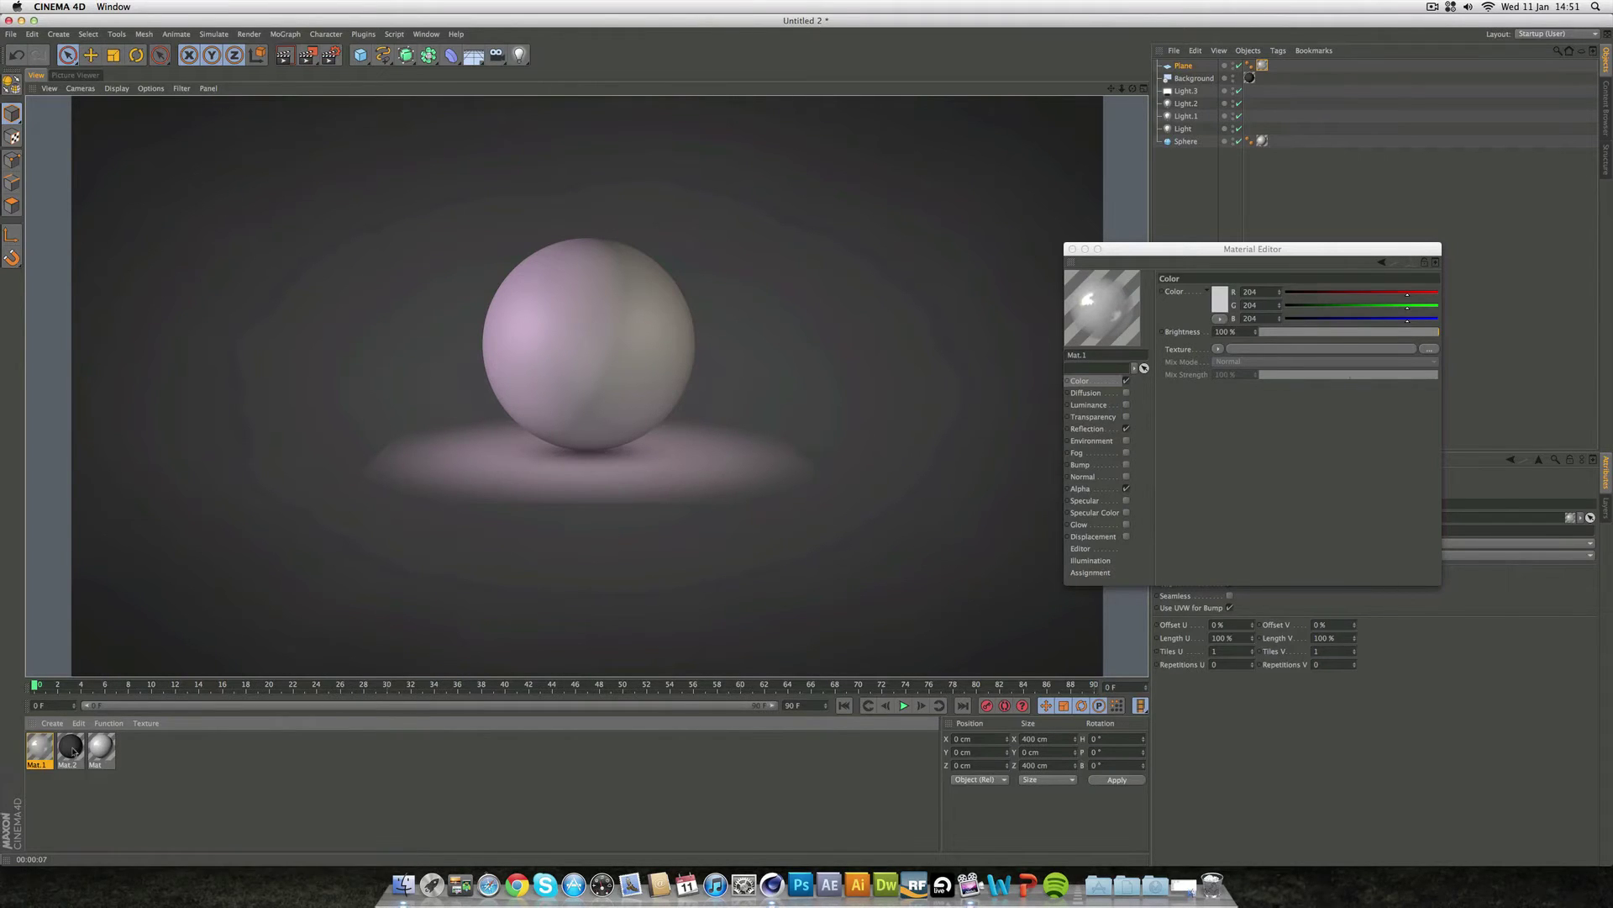
- Drag the alpha gradient's black knot left to shrink the visible disc, then render
click(1106, 489)
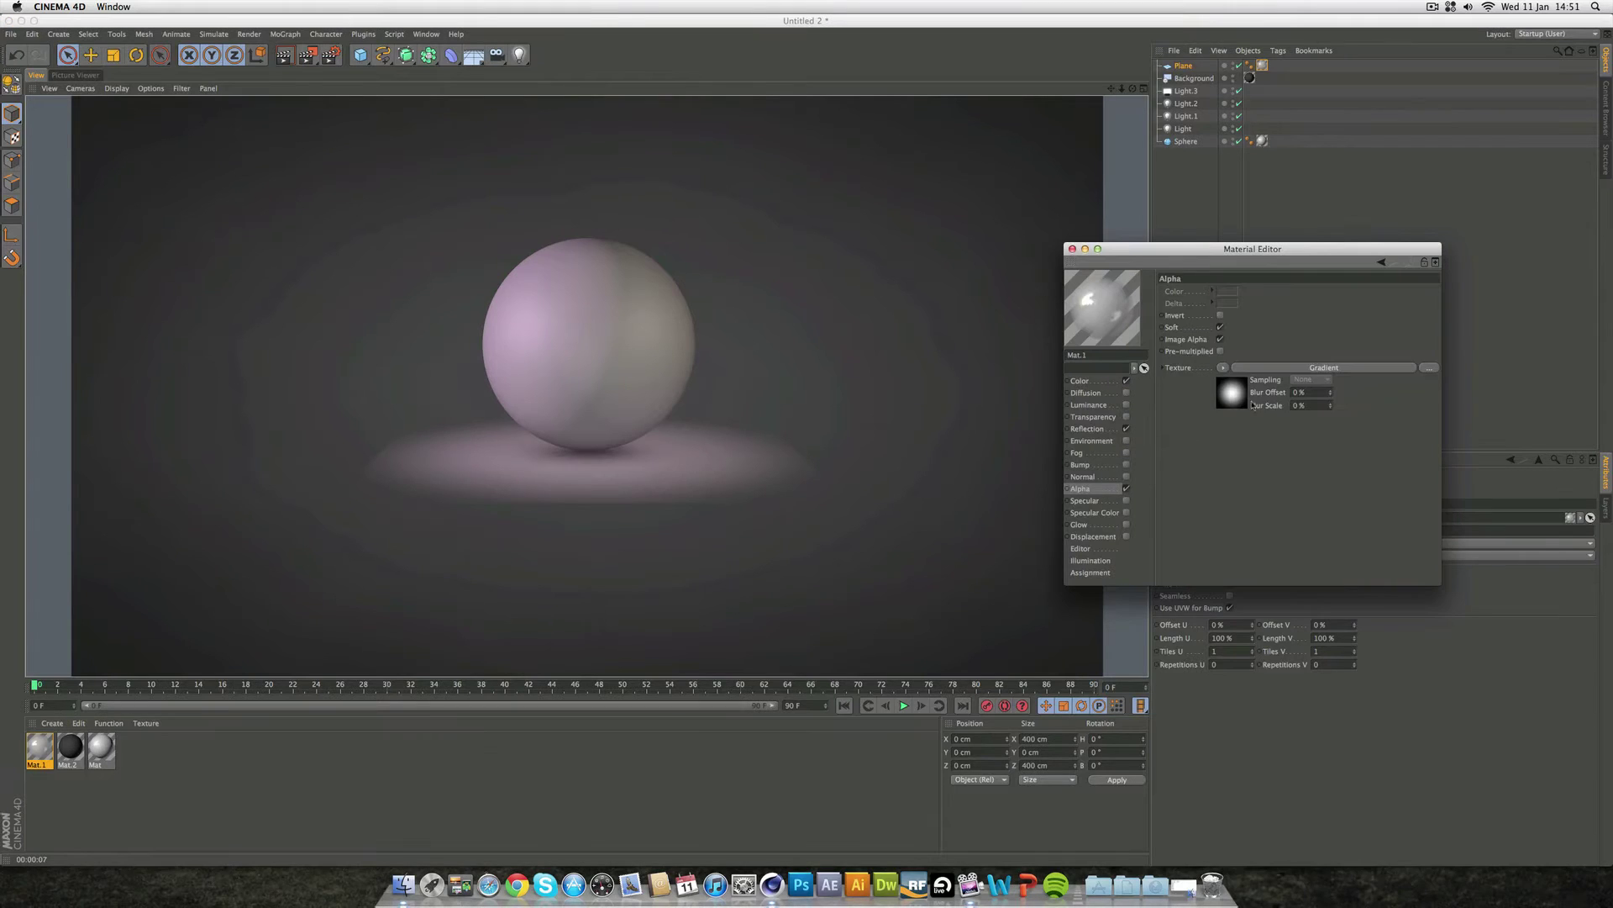
click(1314, 366)
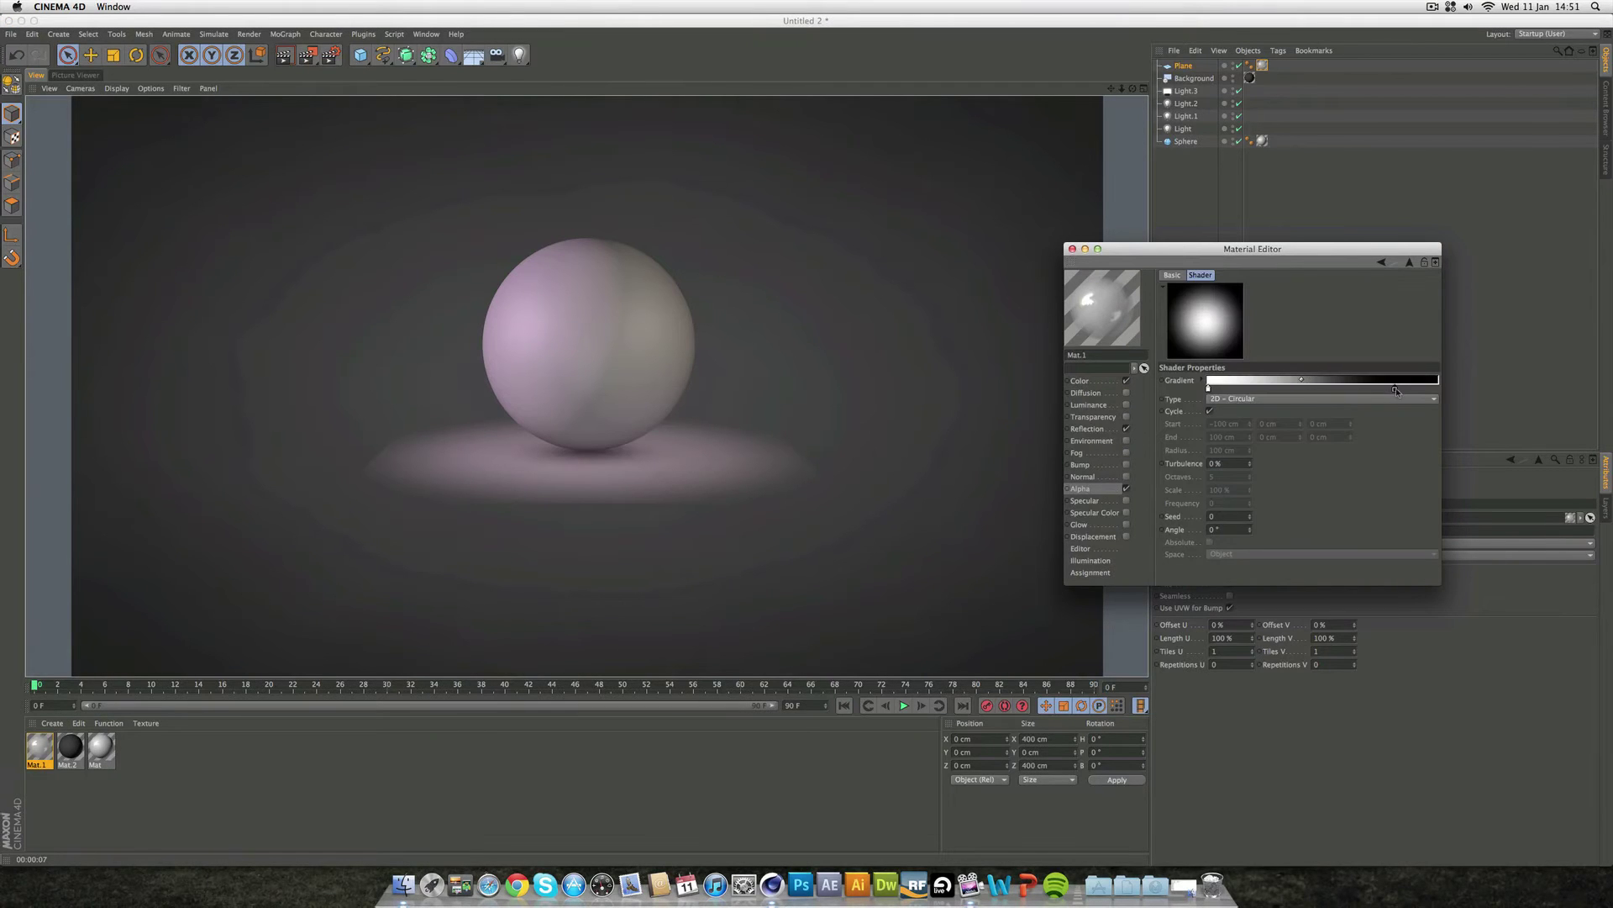
drag(1395, 386, 1365, 386)
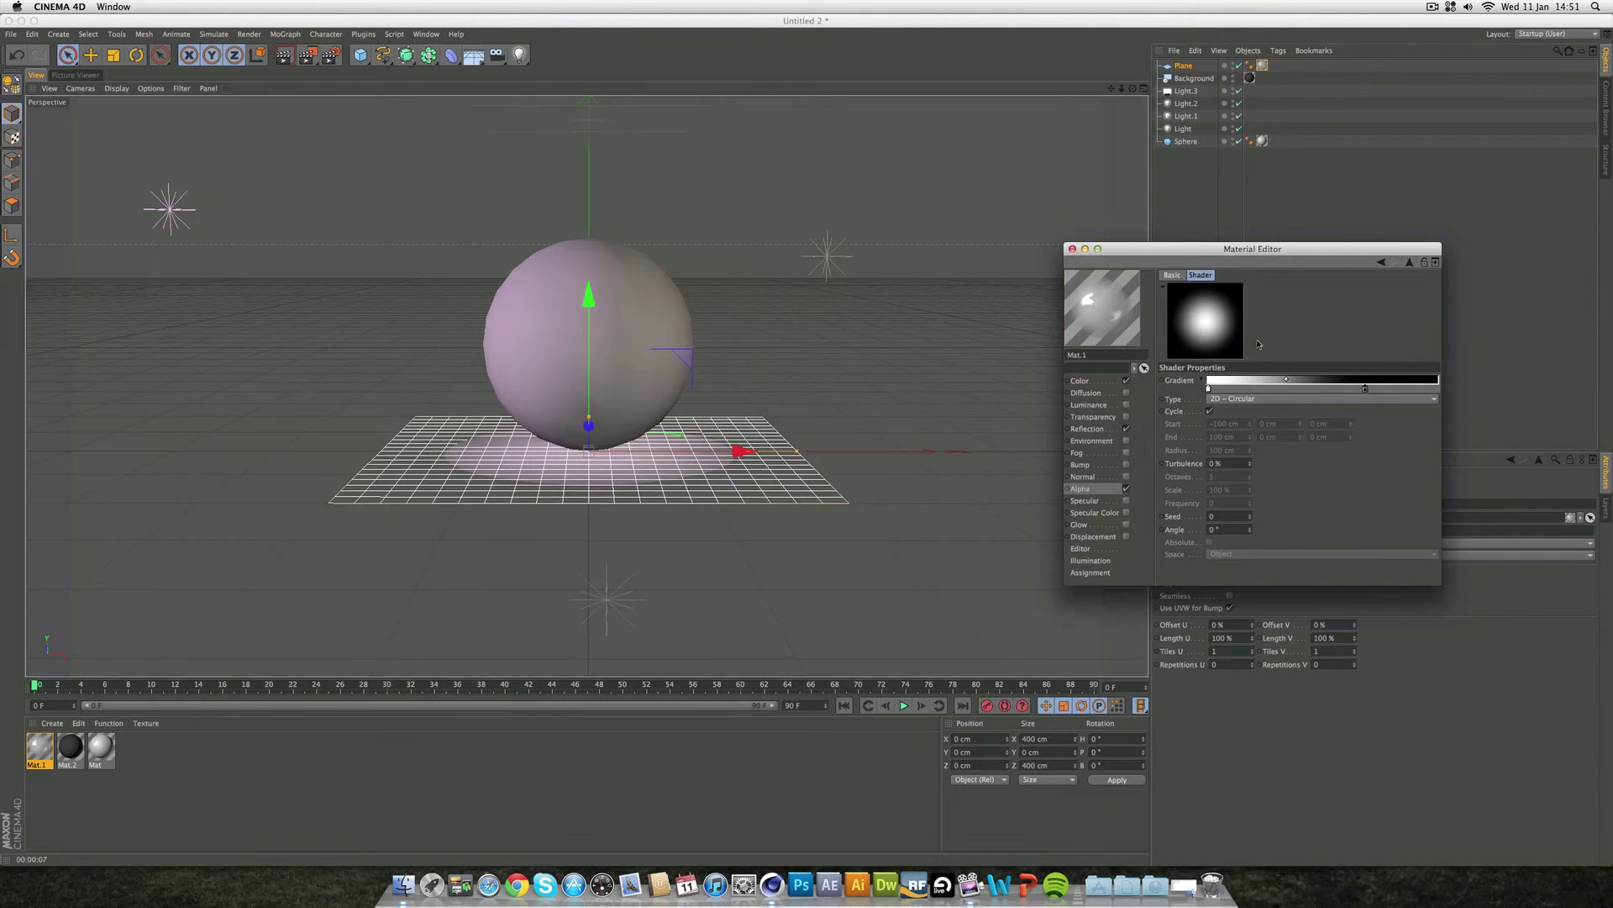
click(283, 55)
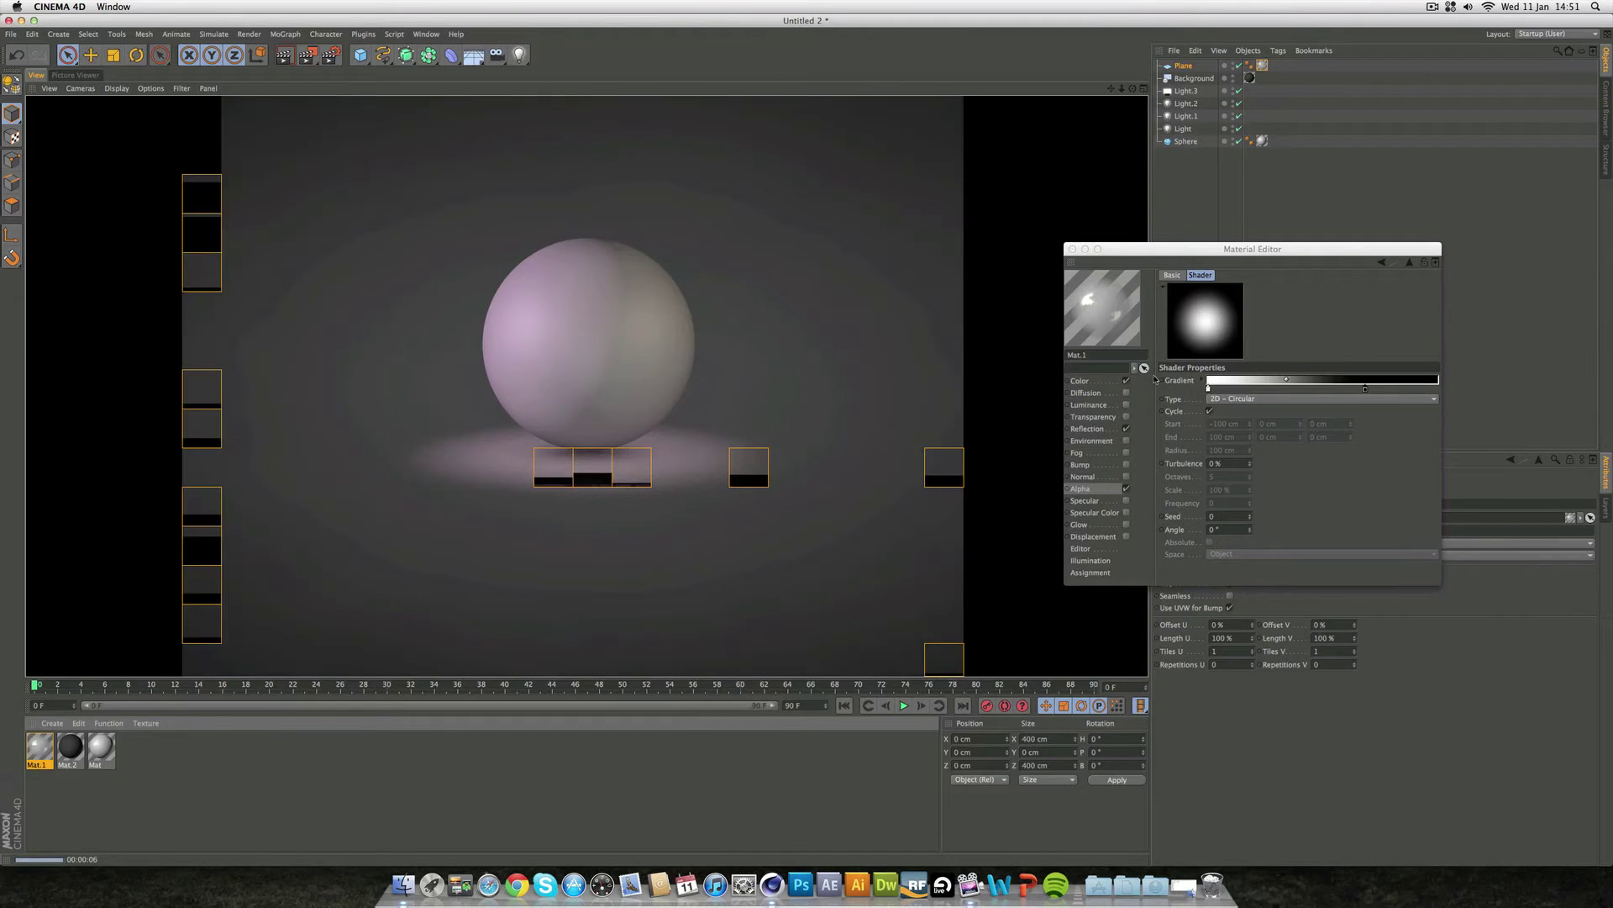
- Raise Mat.1's reflection brightness to 79% and render the result
click(1088, 428)
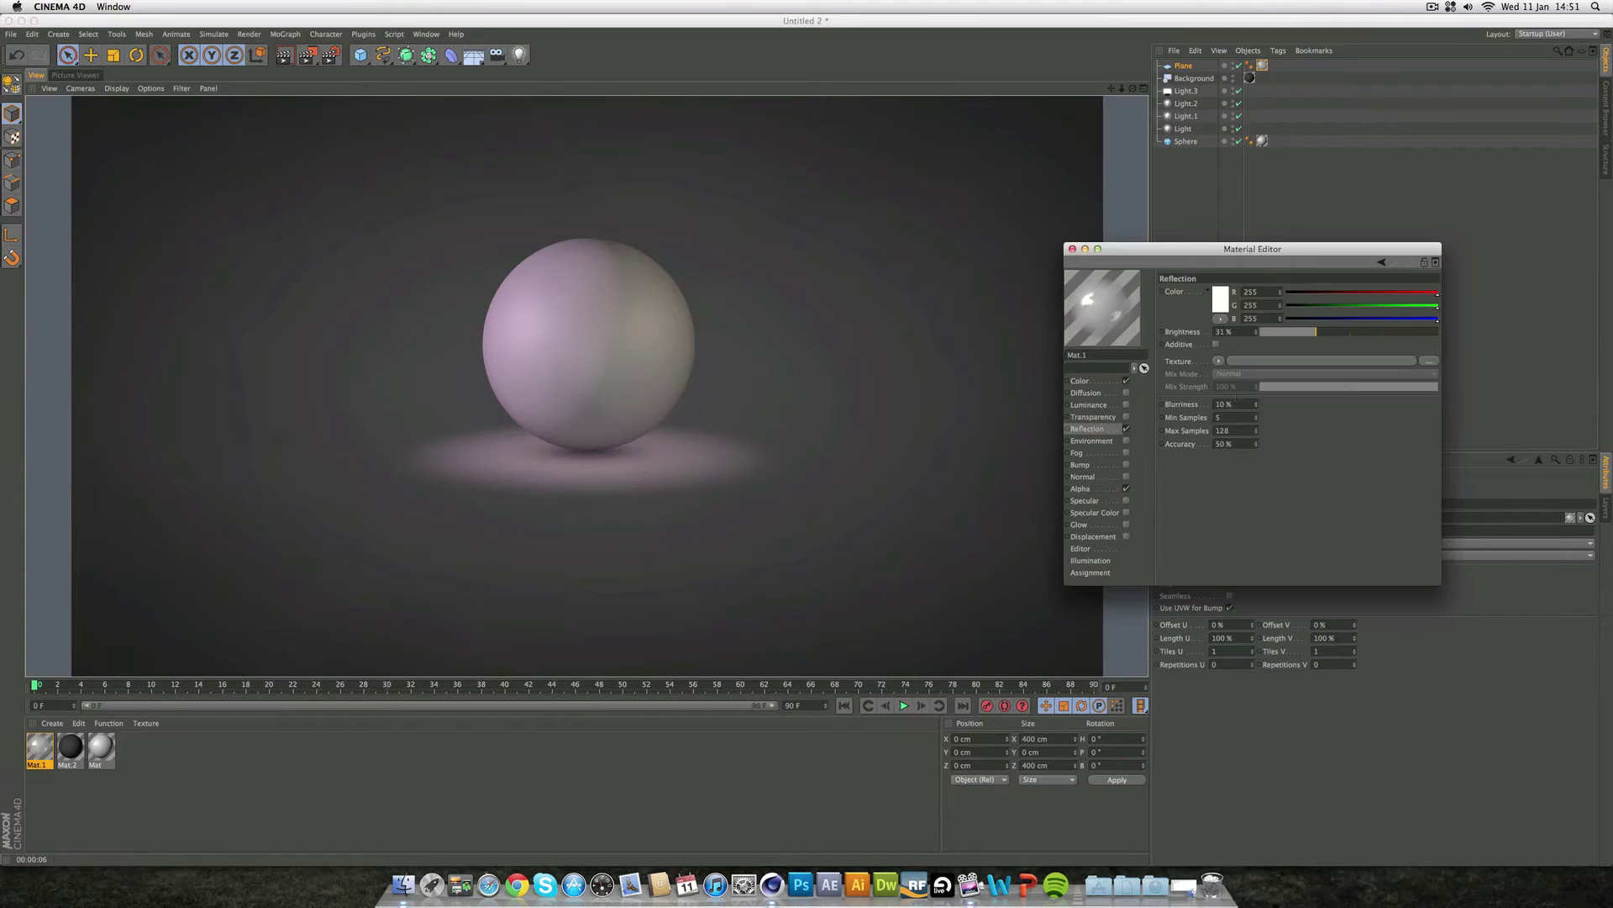
drag(1349, 336, 1402, 333)
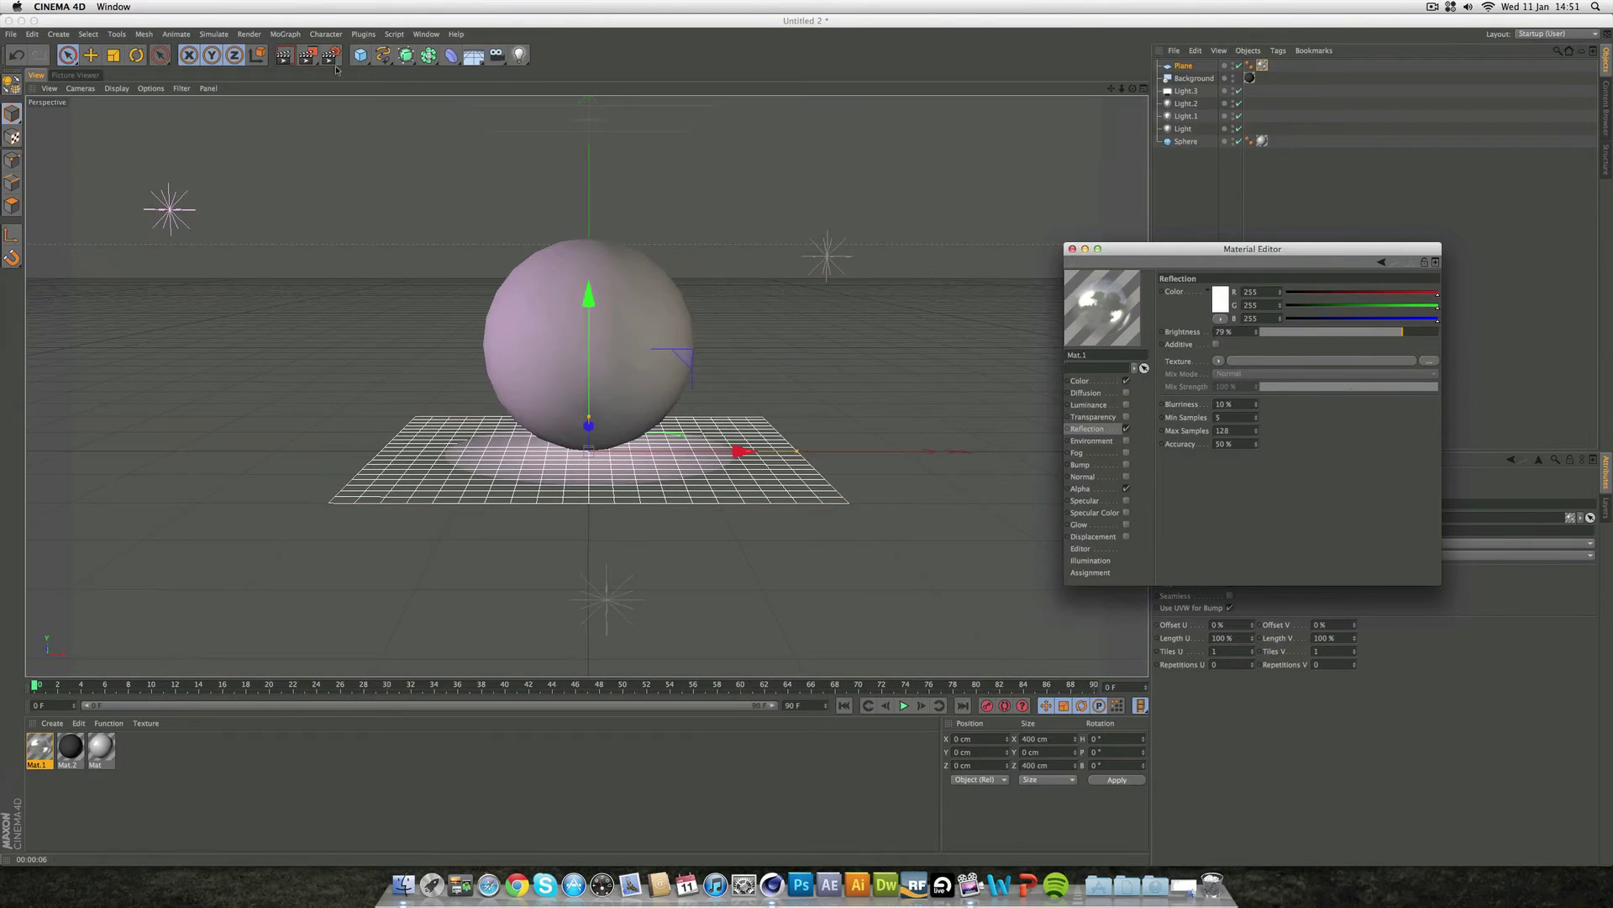
click(288, 59)
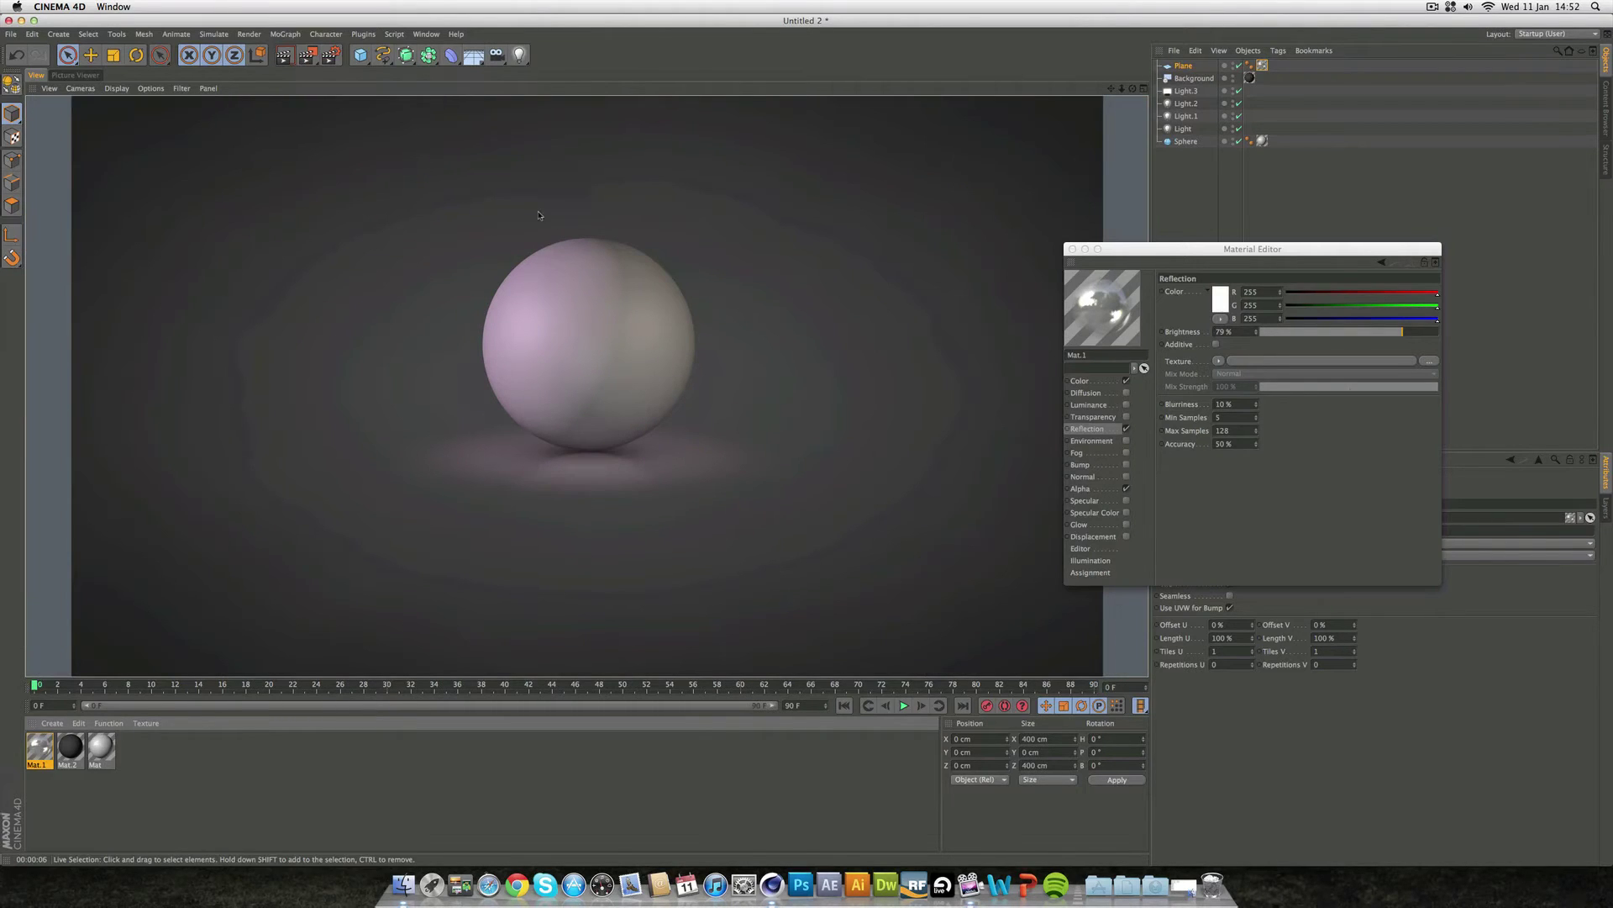
- Set Mat.1's colour to a dark 44 grey and render the viewport
click(1096, 382)
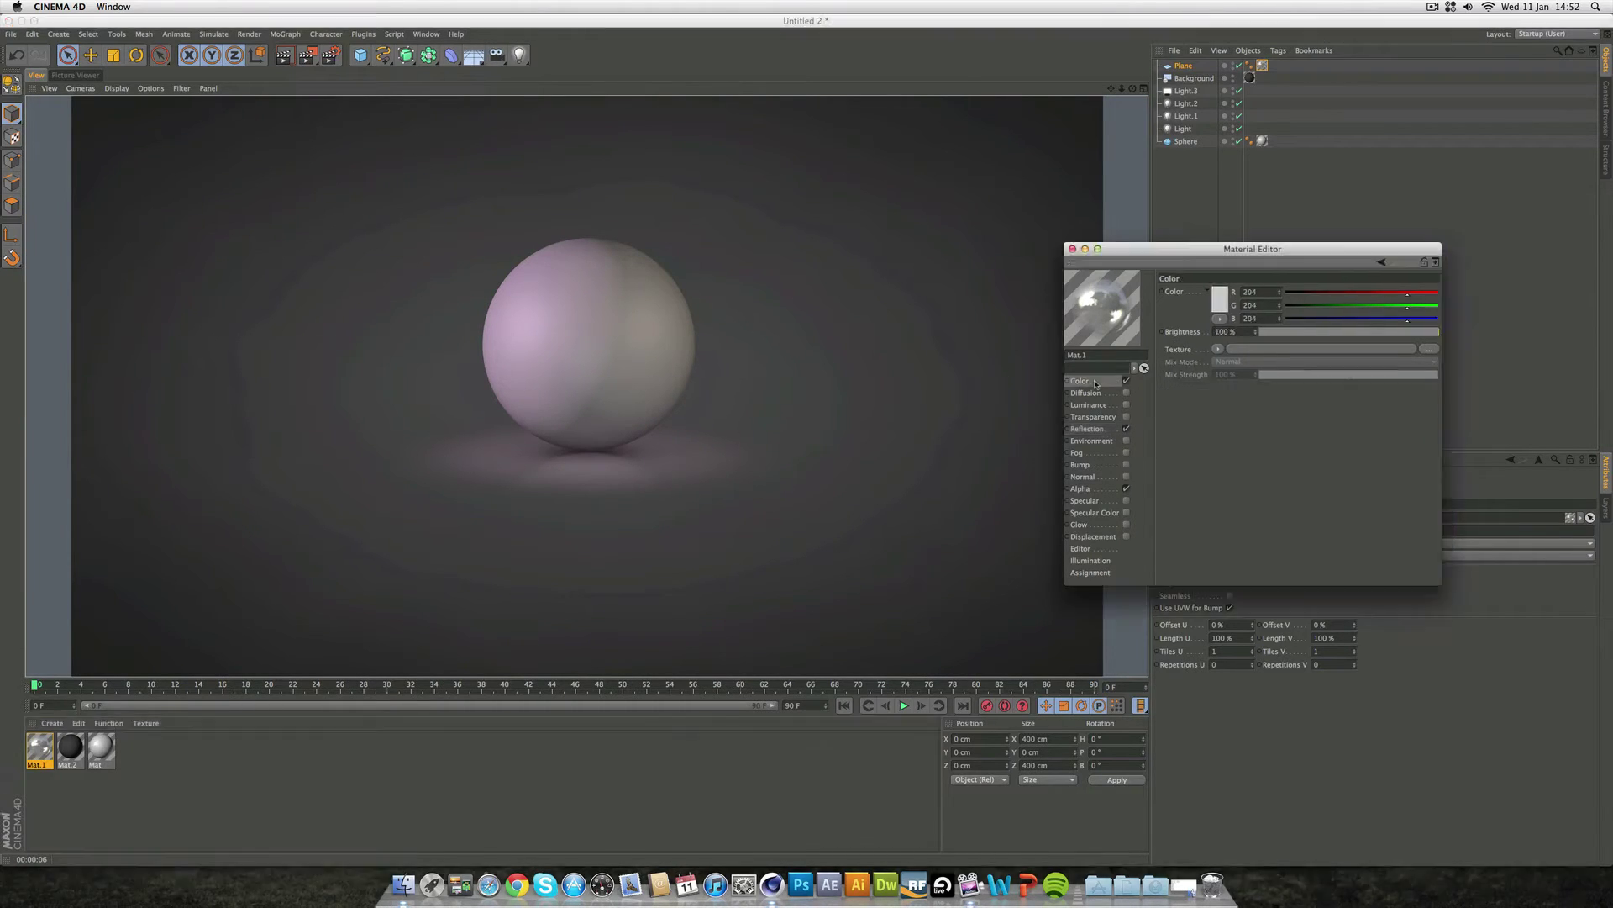
click(1219, 298)
click(1143, 336)
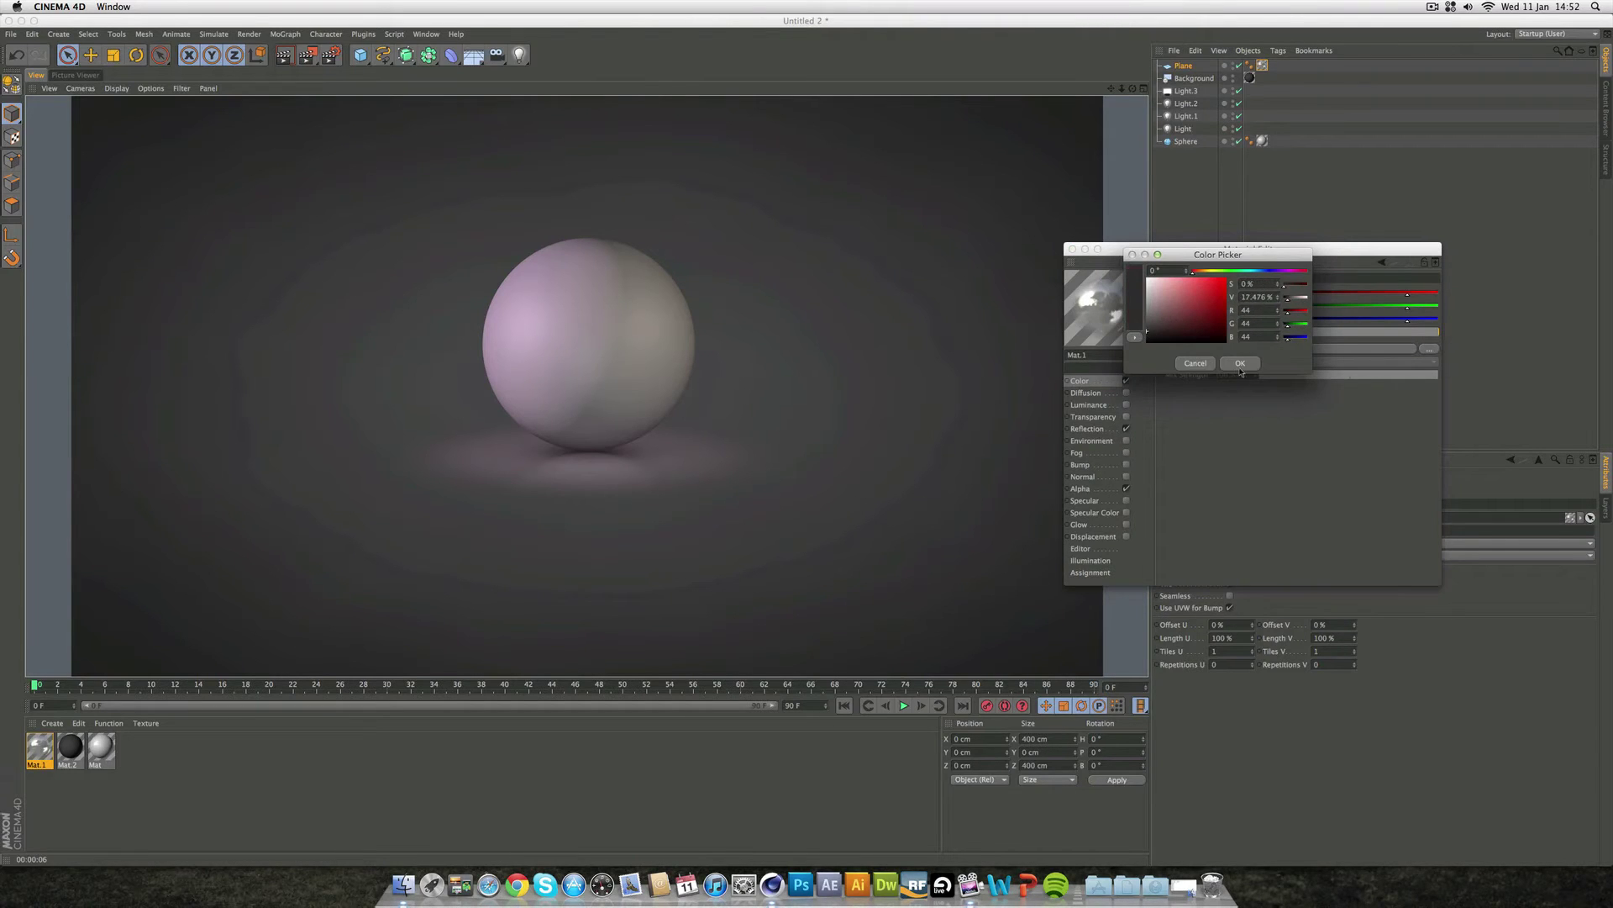
click(1243, 360)
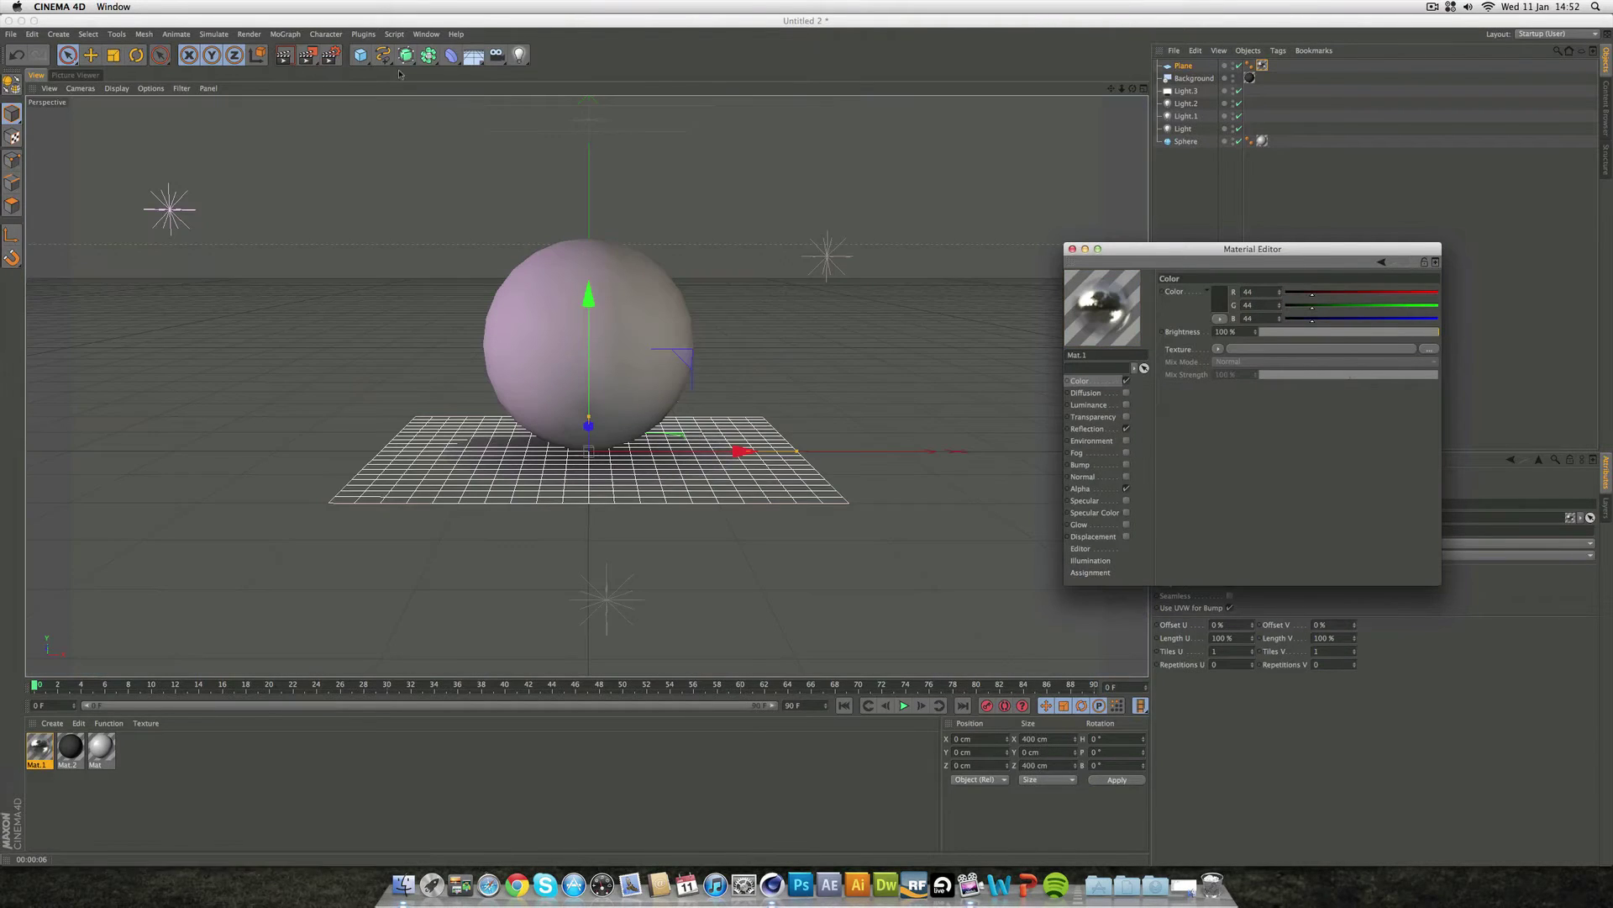
click(286, 57)
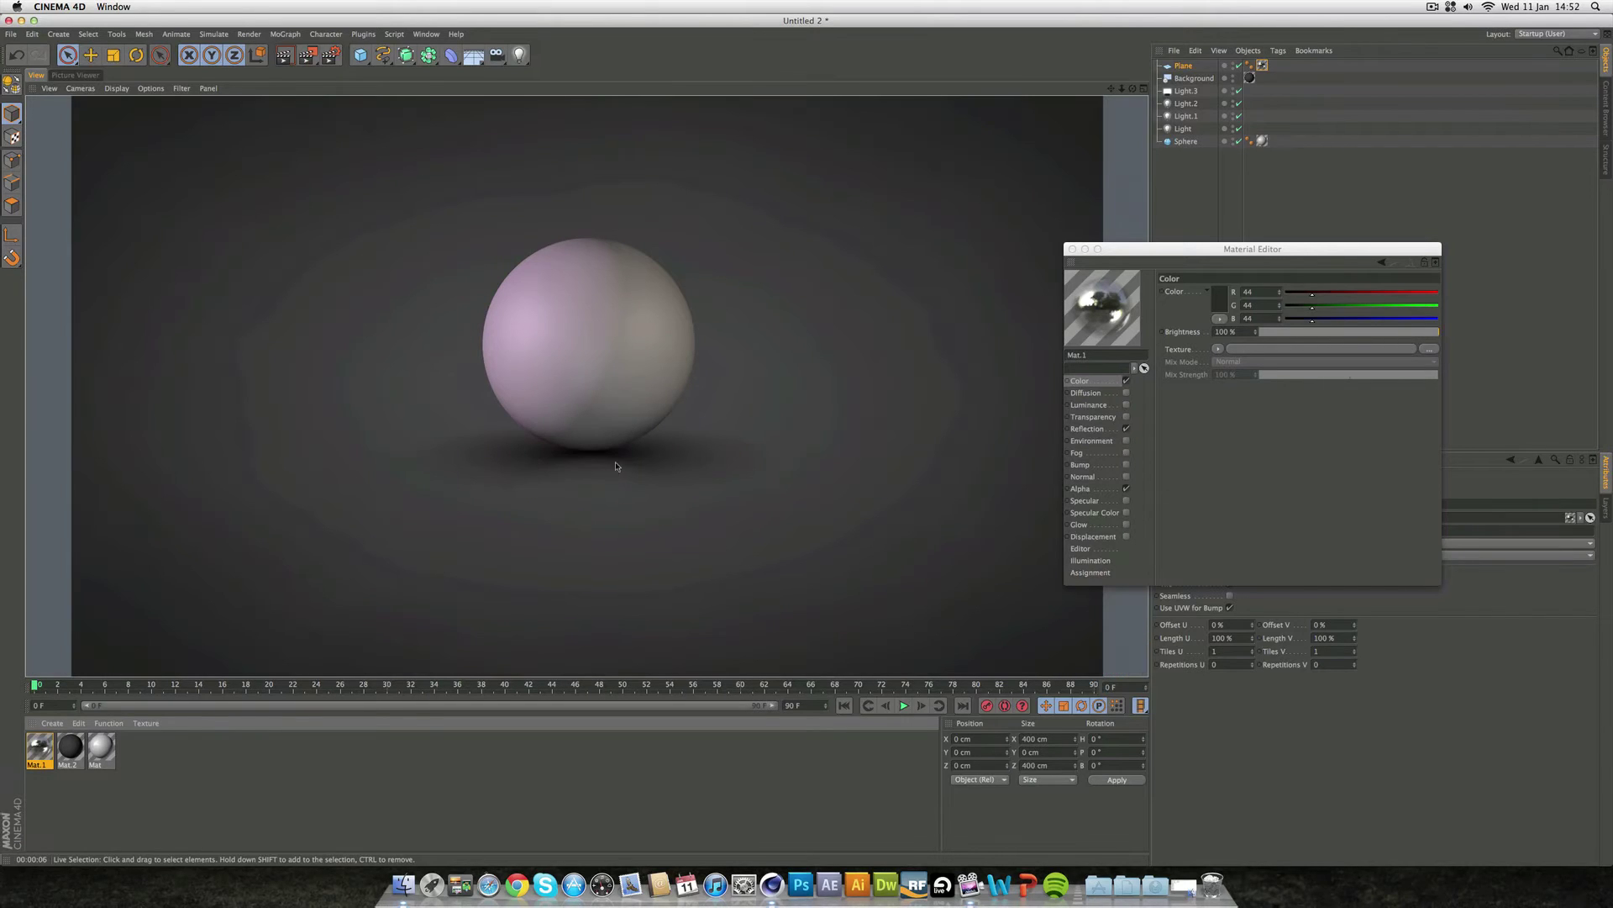
- Lower the reflection blurriness to 3% and render to check the sharper reflection
click(1102, 430)
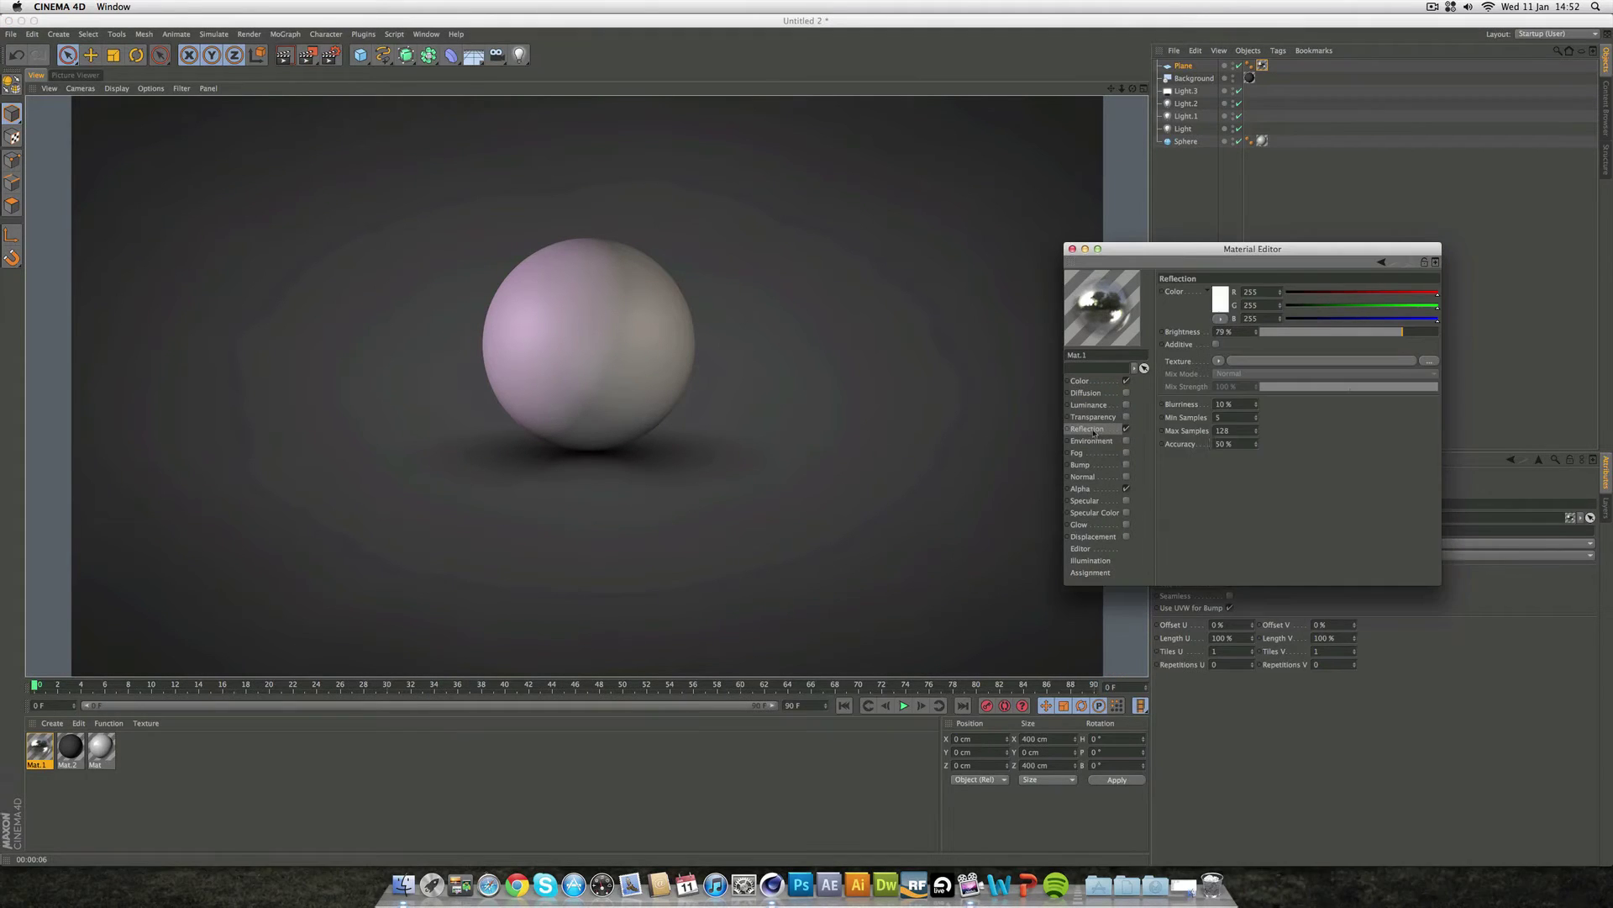
click(1225, 404)
text(3)
key(Return)
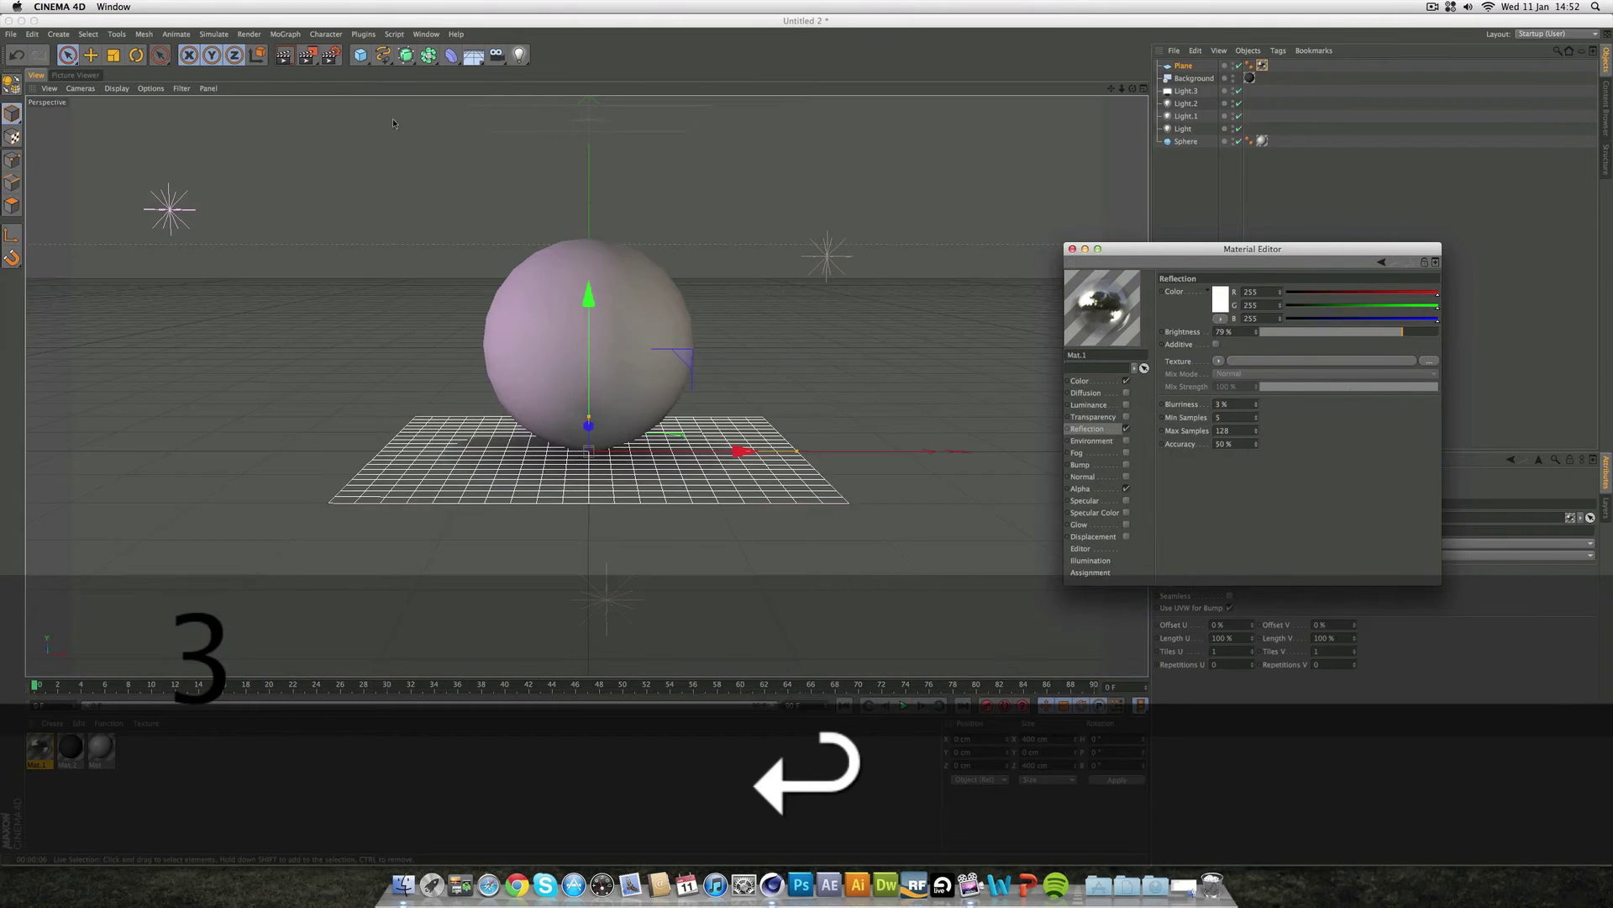
click(284, 55)
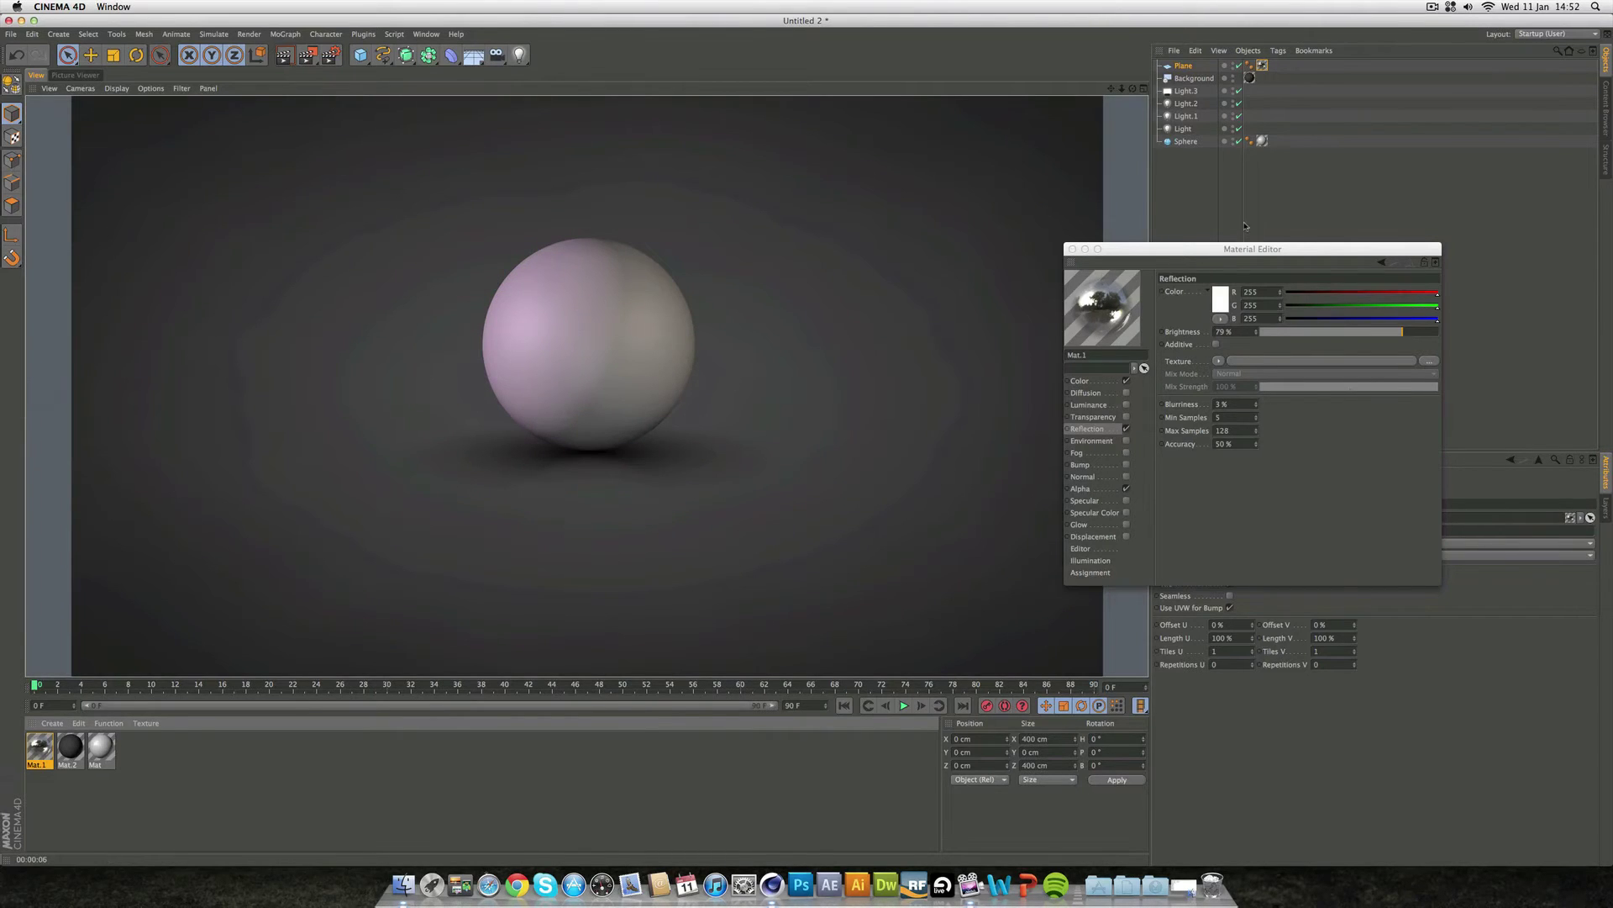
- Close the Material Editor and add a Disc of about 195 cm radius under the sphere
click(1072, 248)
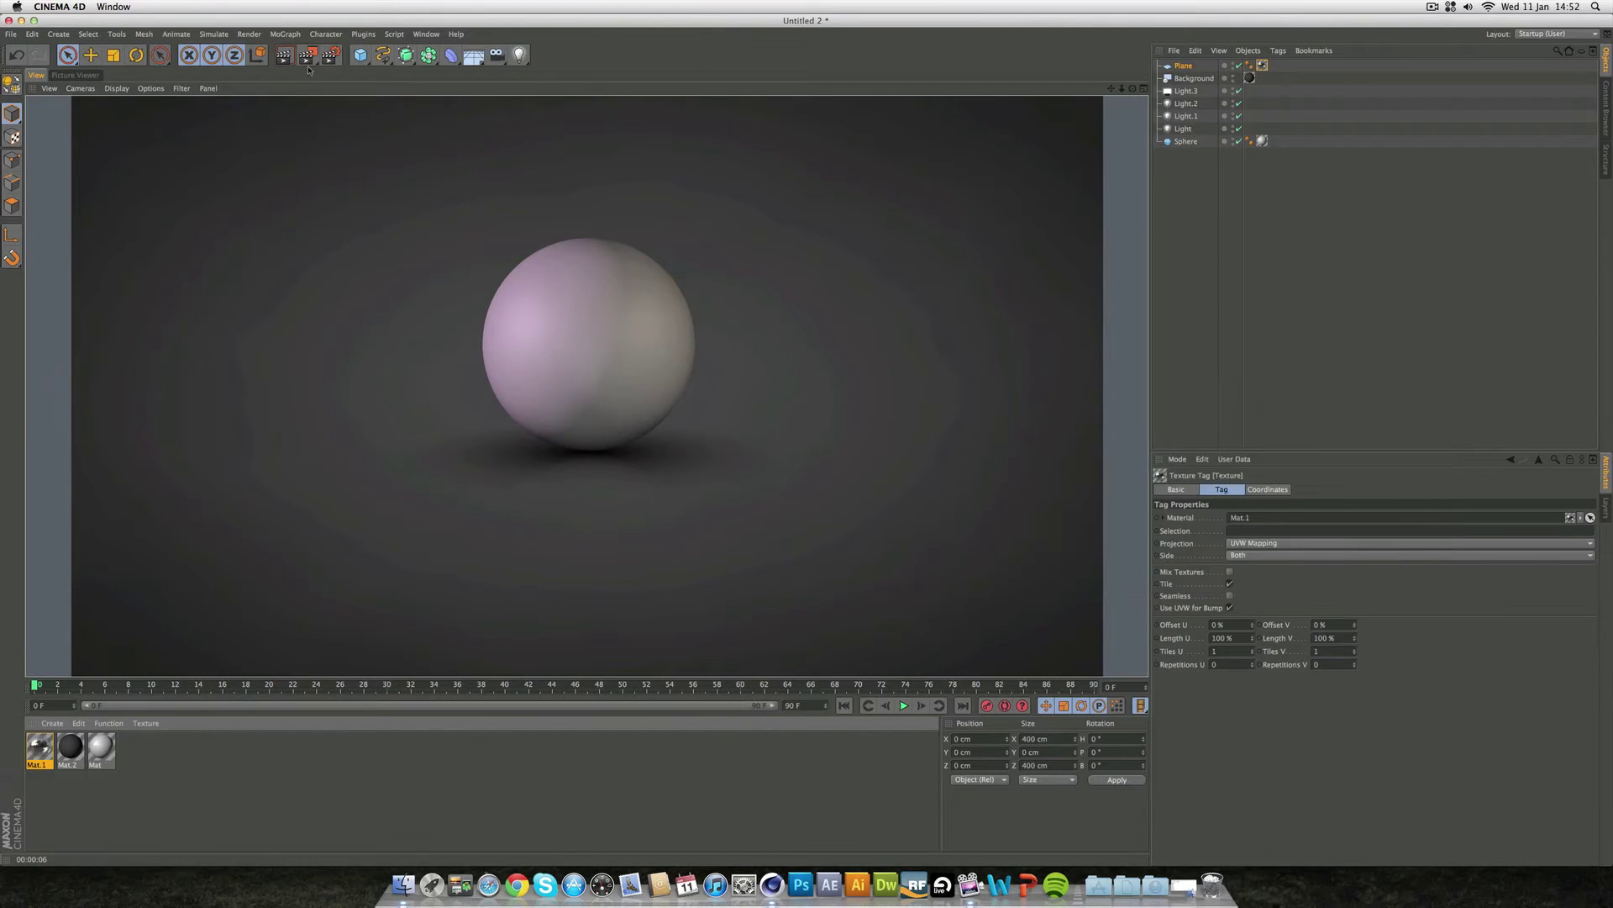
click(360, 55)
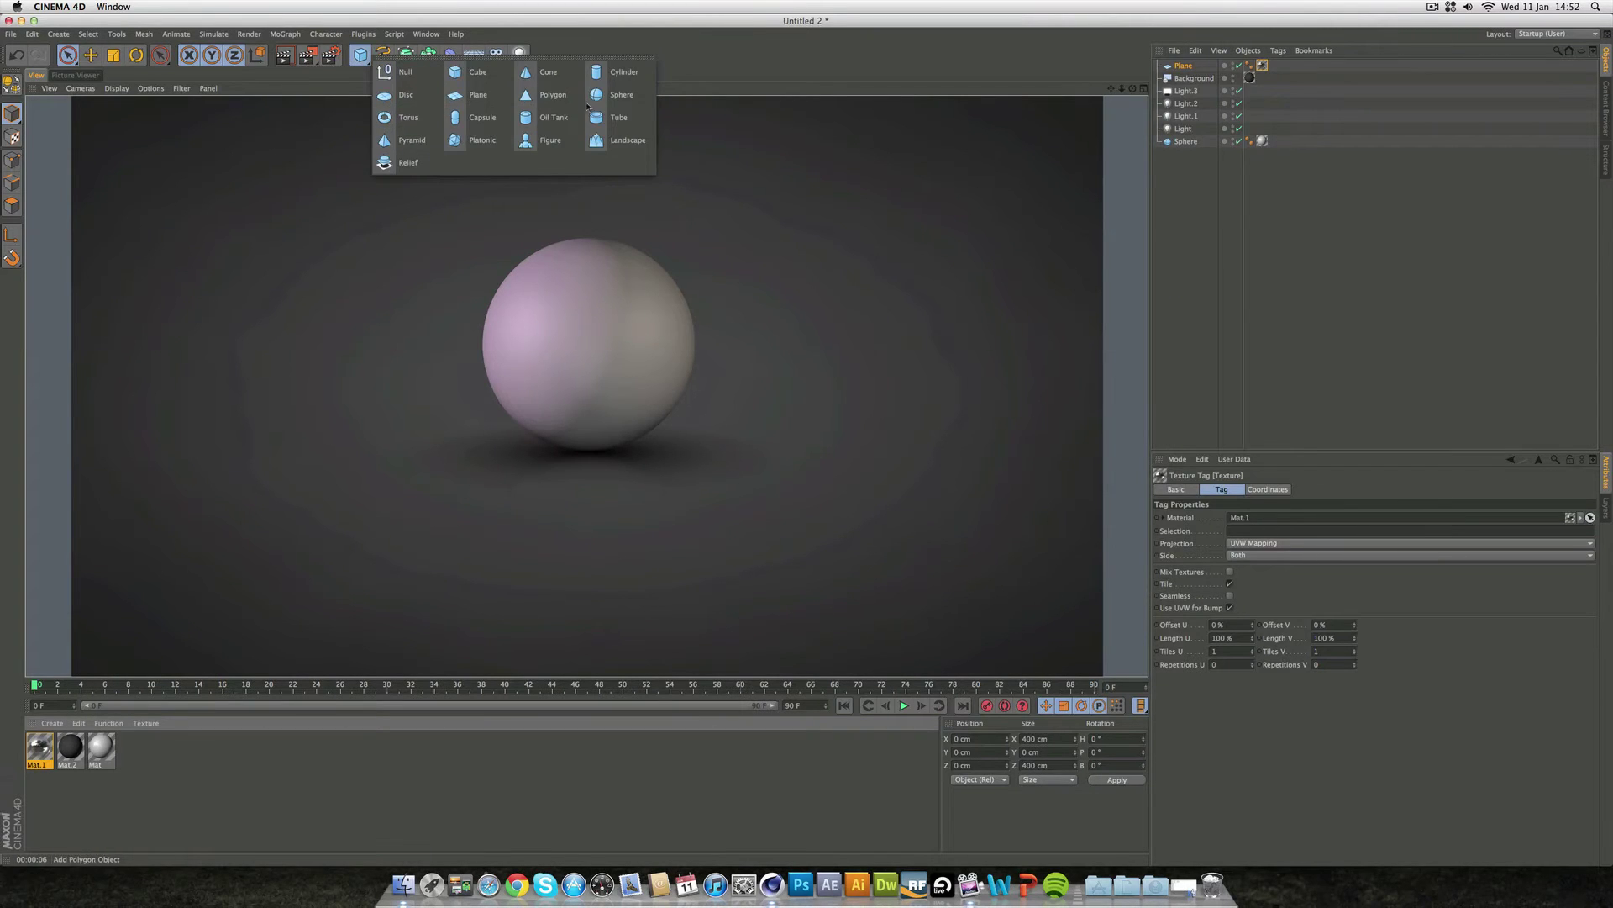
click(401, 95)
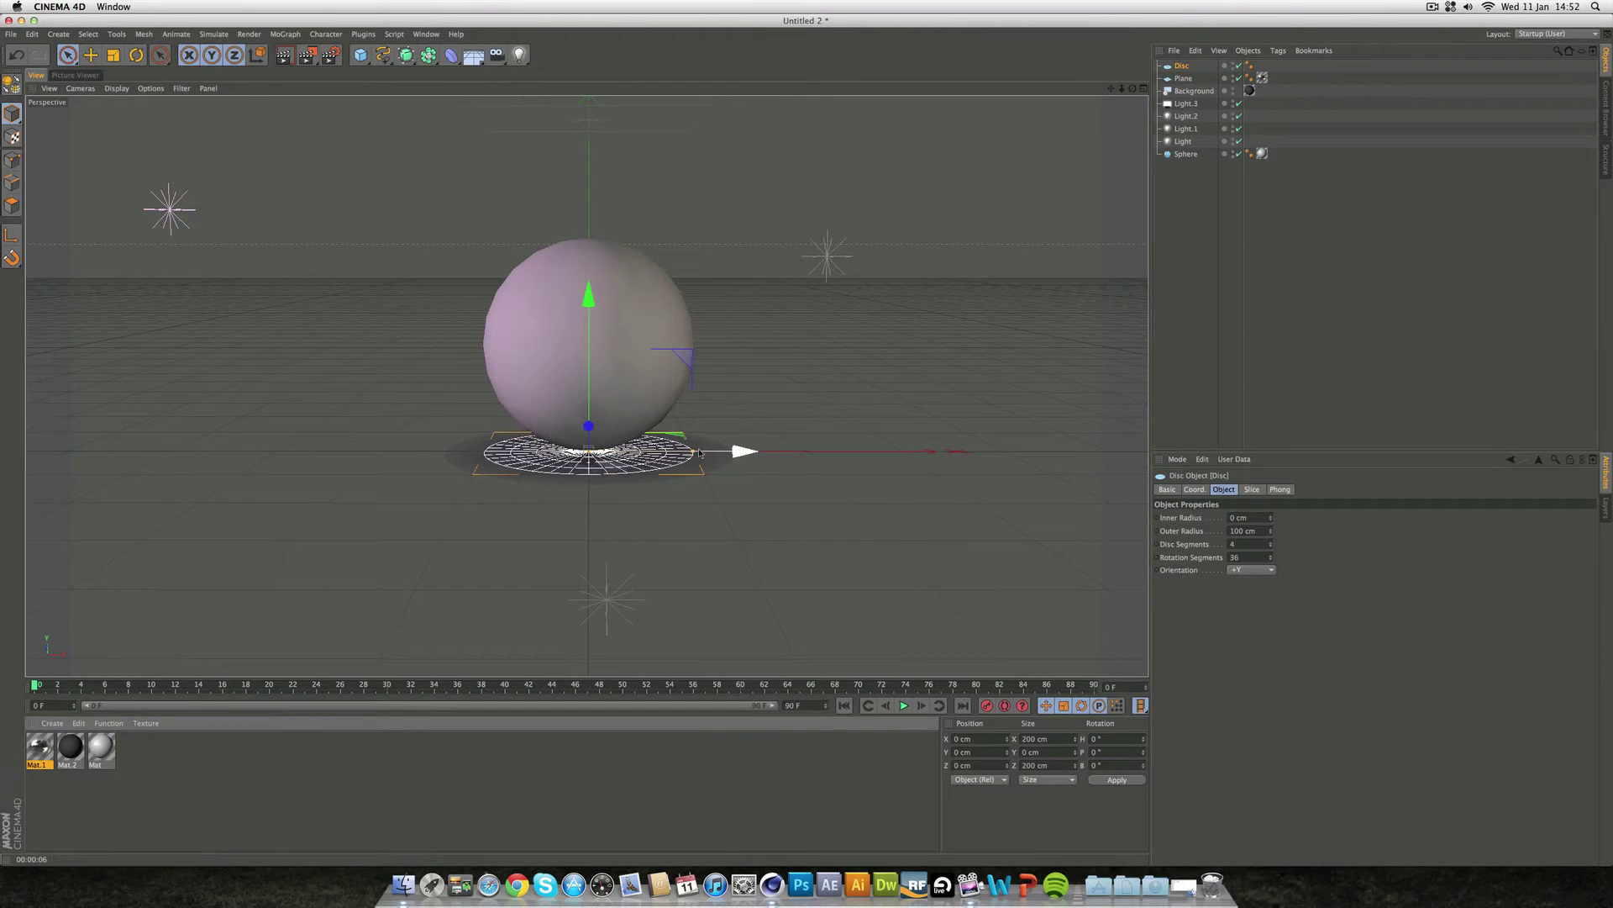
drag(694, 452, 791, 454)
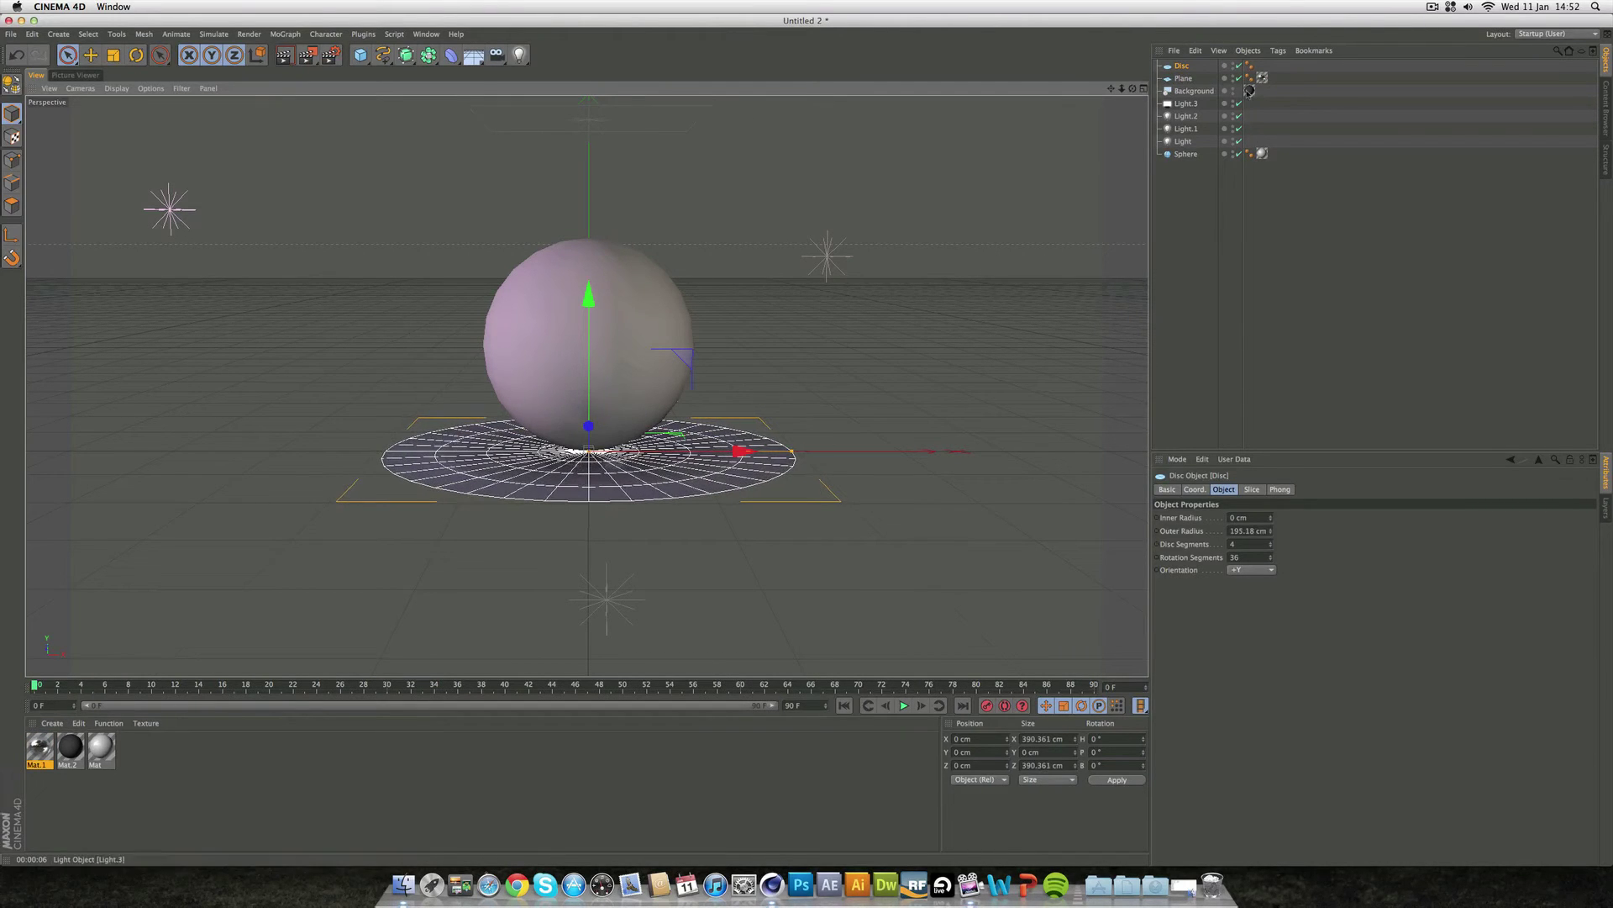
- Move the Mat.1 tag from the Plane to the Disc, disable the Plane, and render
drag(1262, 77, 1263, 66)
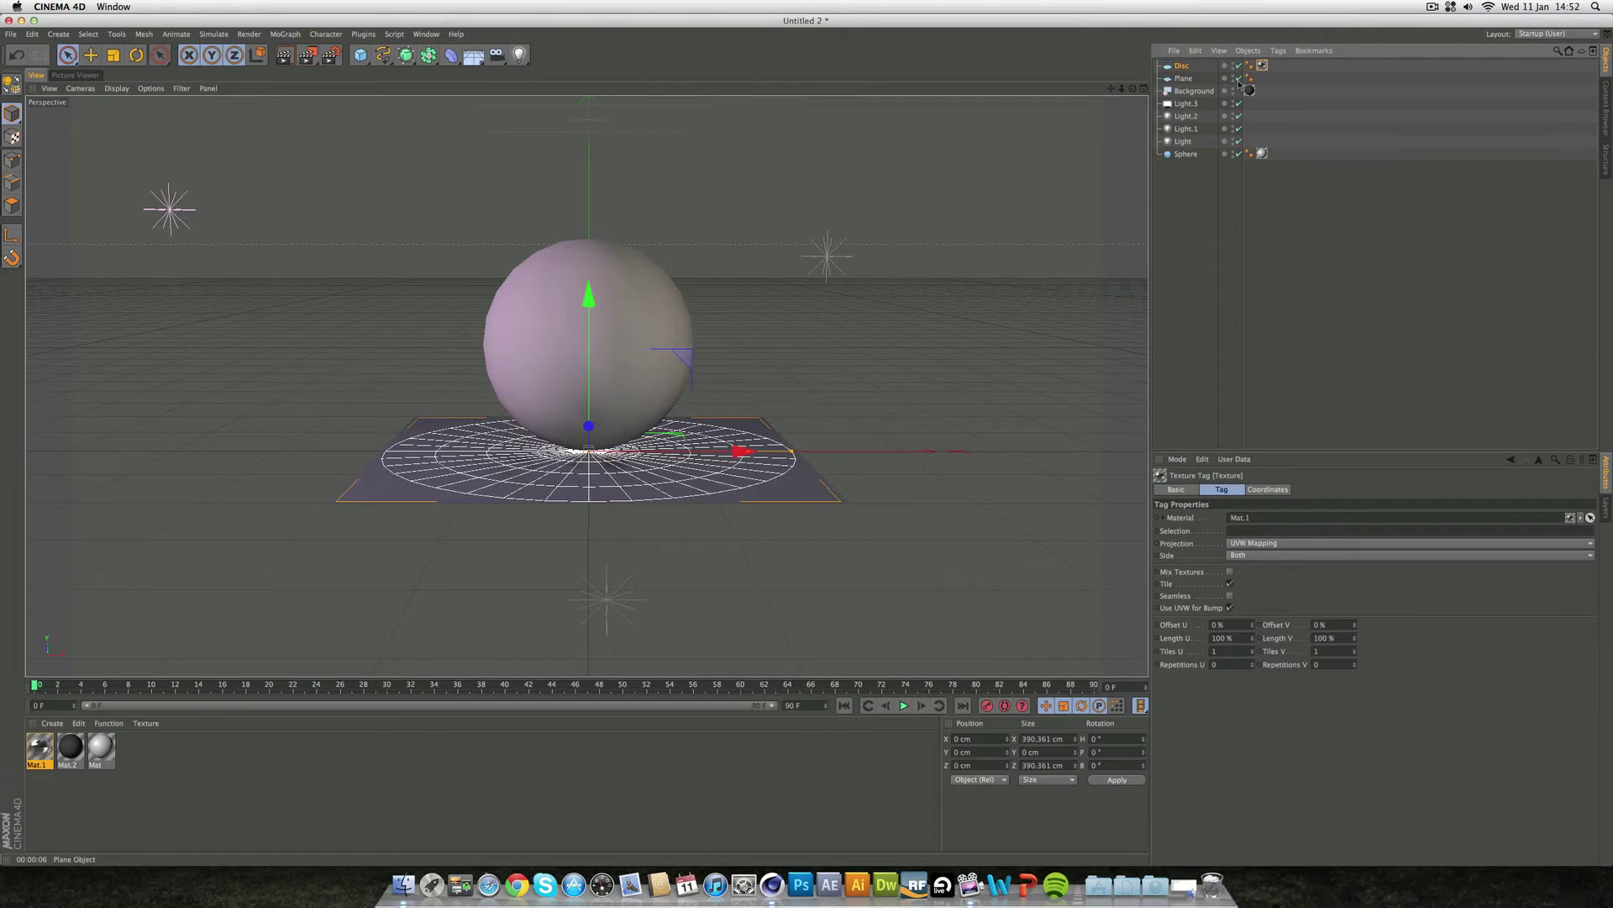
click(1239, 77)
click(284, 55)
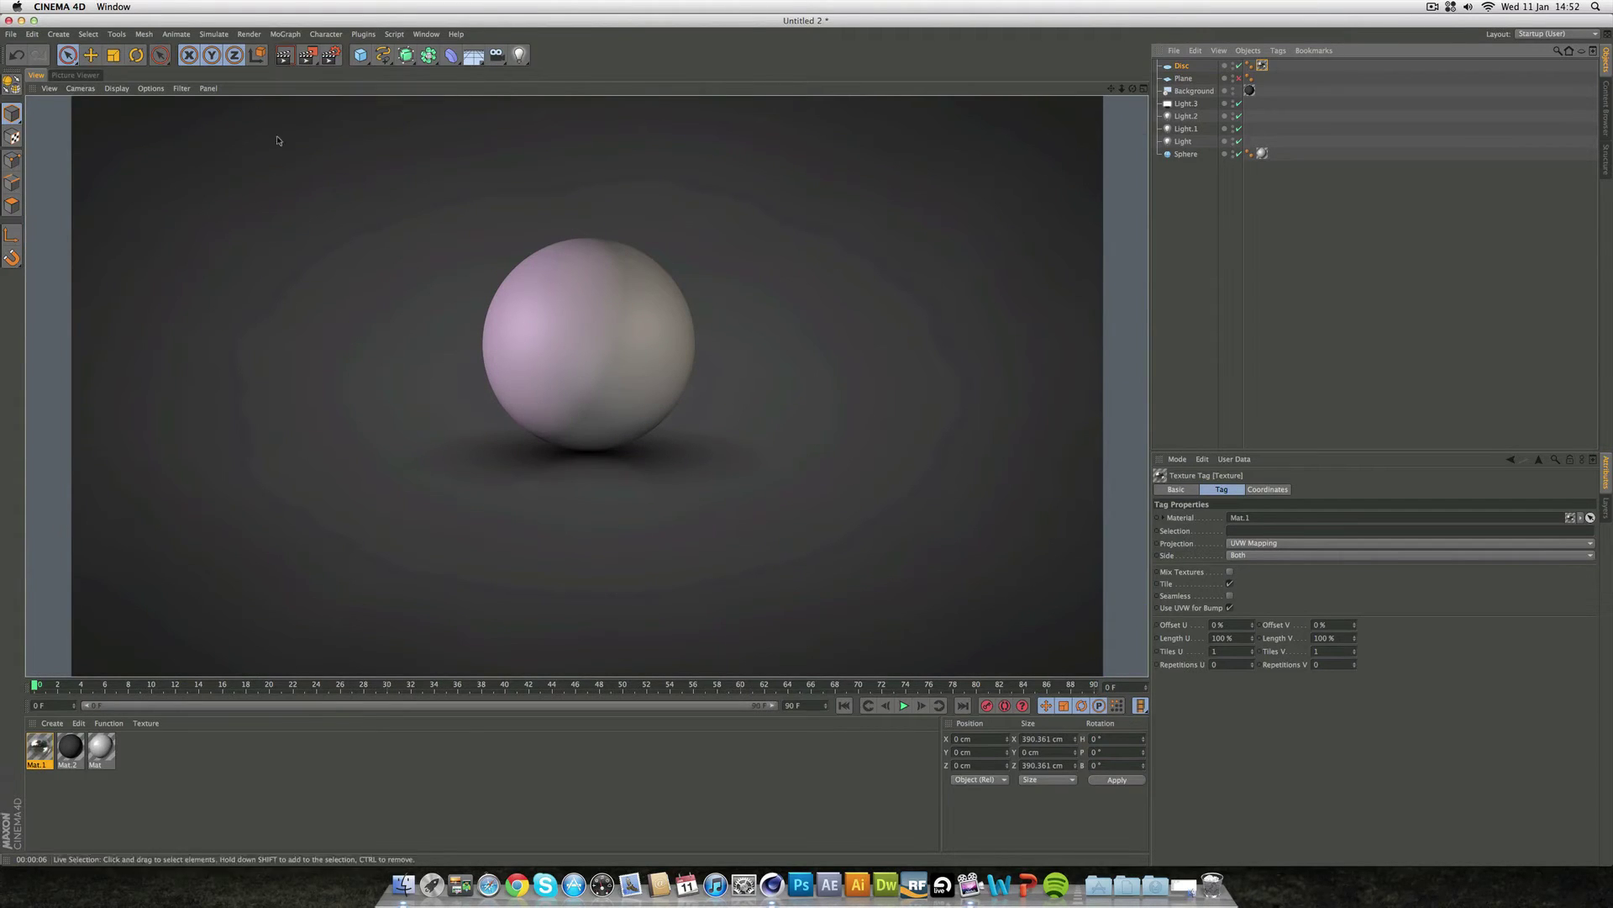
- Raise Light.1 to 84% and Light.2 to 61% intensity, then render the lighting
click(1186, 116)
click(1185, 128)
drag(1493, 564, 1517, 564)
click(1183, 141)
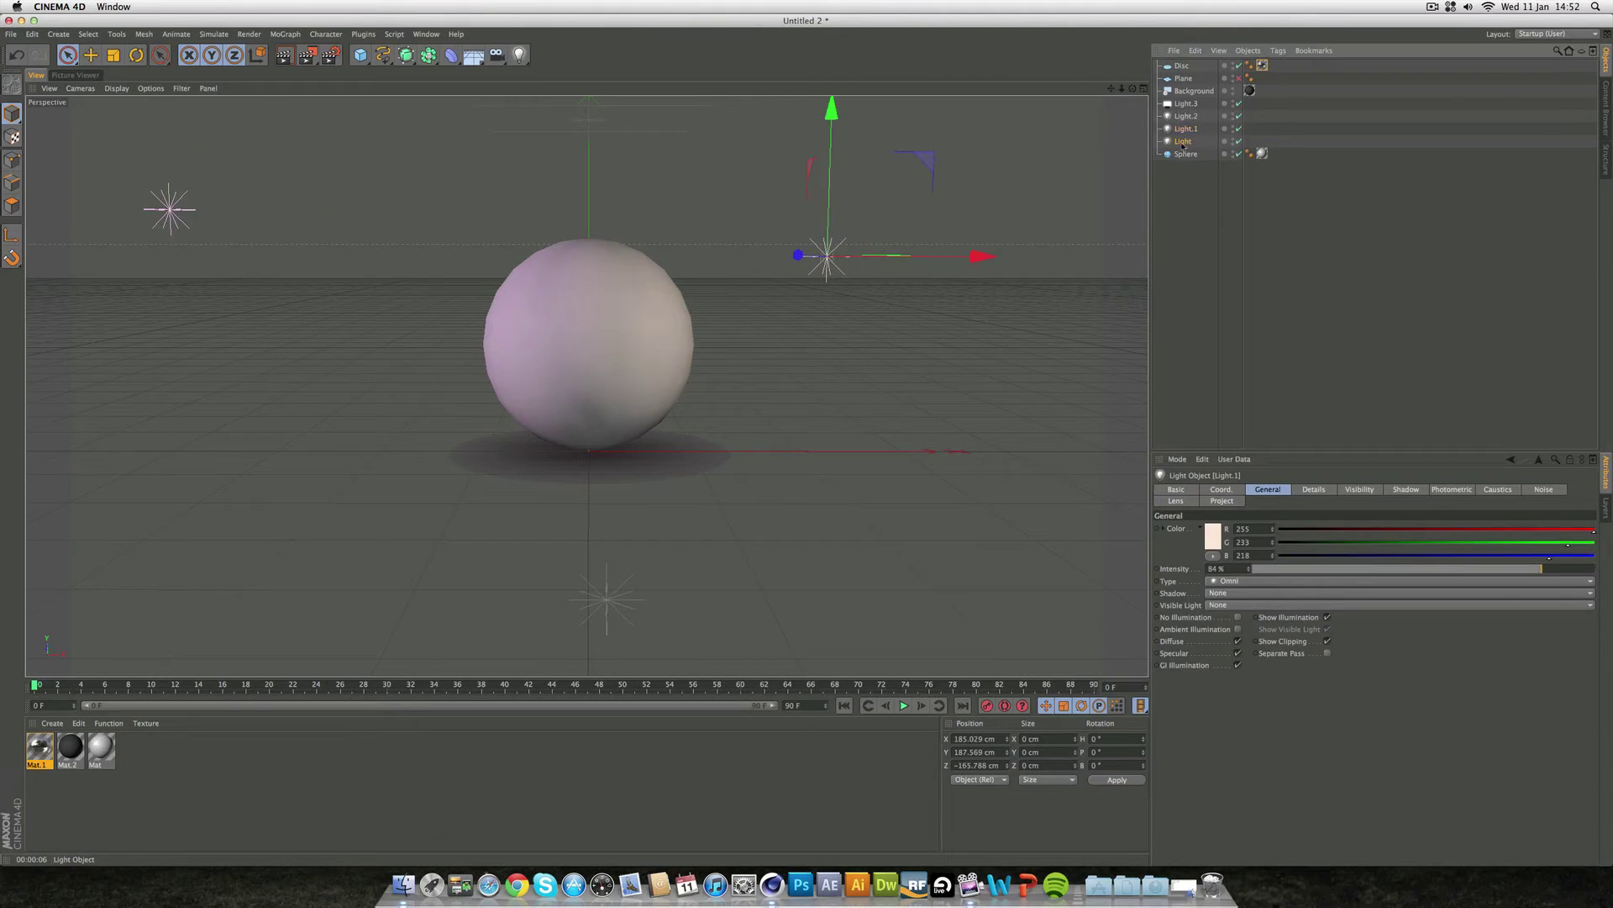
click(1186, 116)
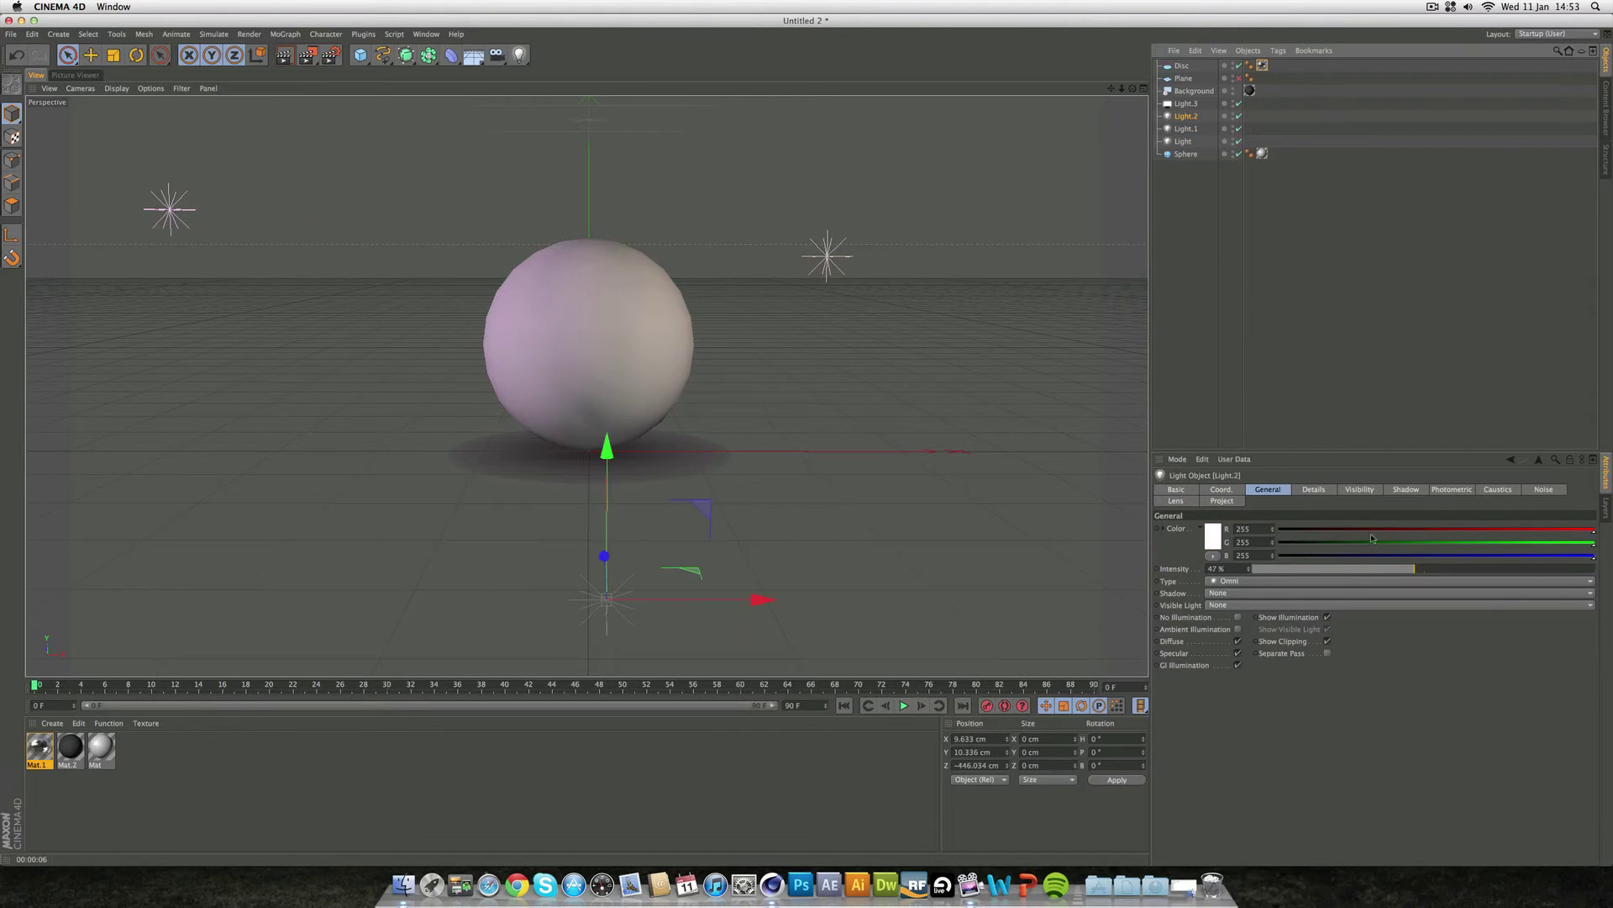
mouse_move(1413, 570)
mouse_down()
mouse_move(1463, 568)
mouse_move(1440, 570)
mouse_up()
click(1185, 103)
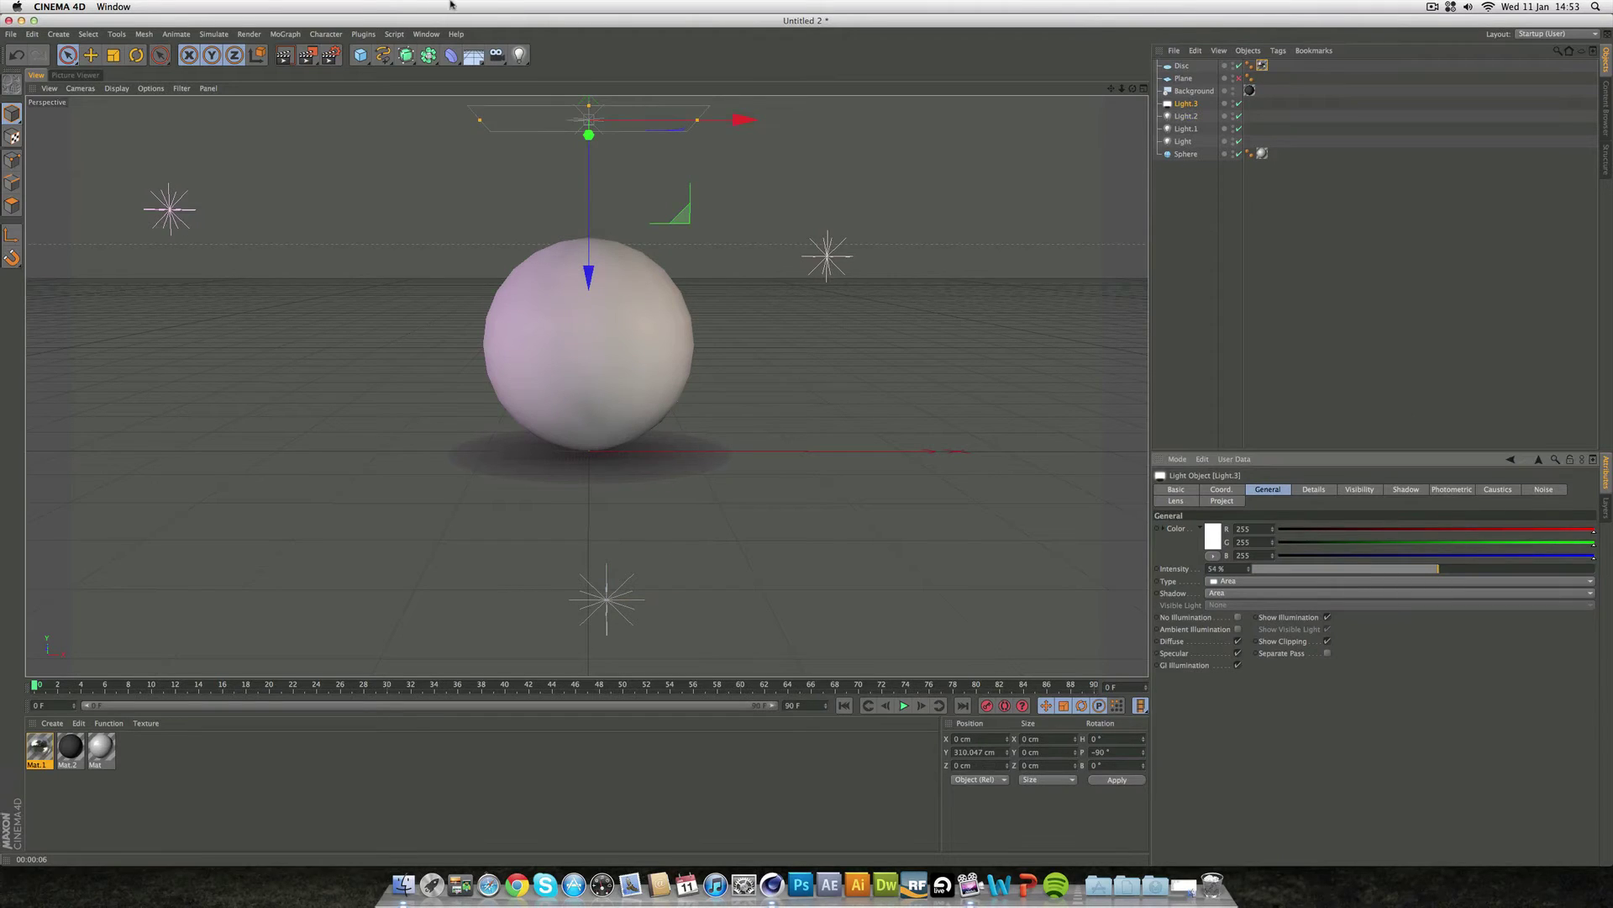
click(285, 55)
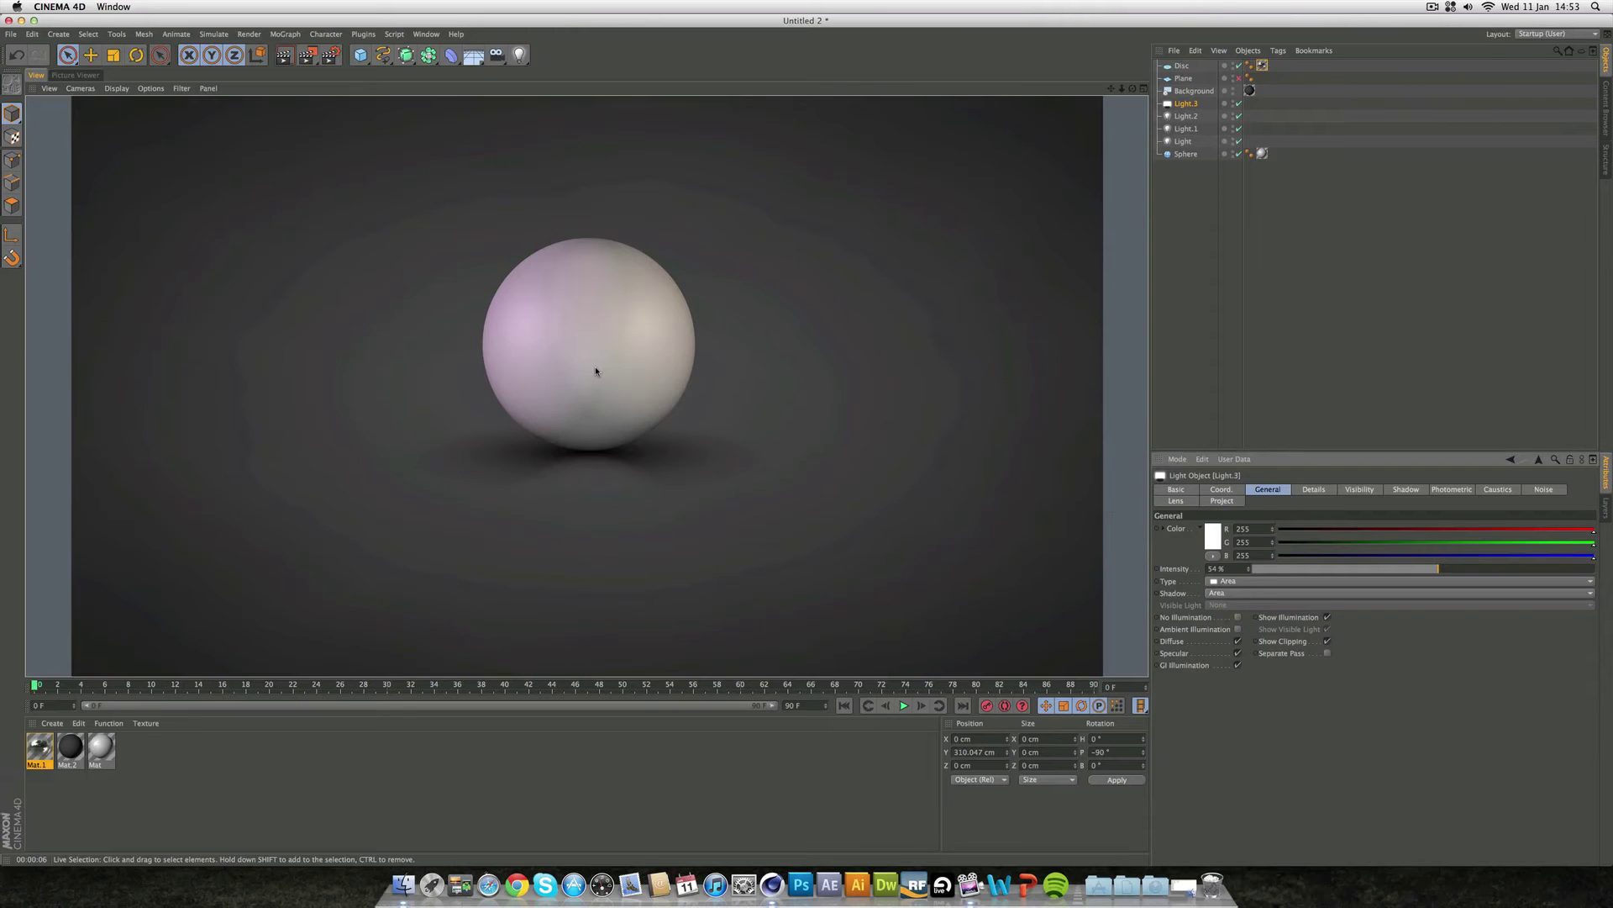
- Scale the sphere down to about 40 cm radius, lower it onto the disc, and render
click(663, 331)
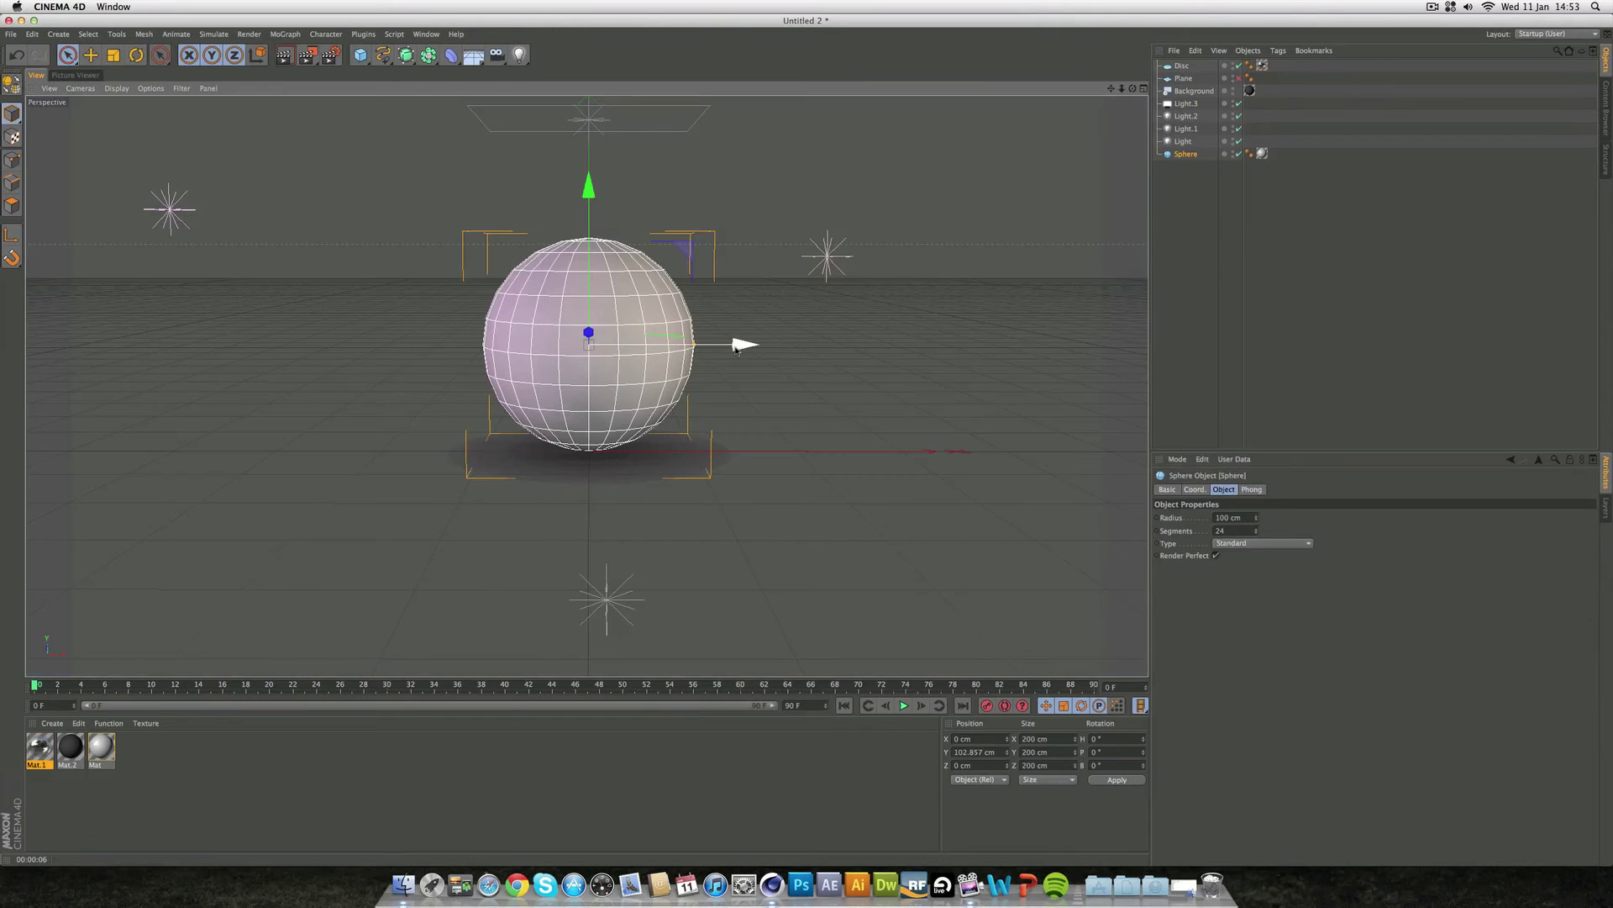
drag(725, 348, 626, 353)
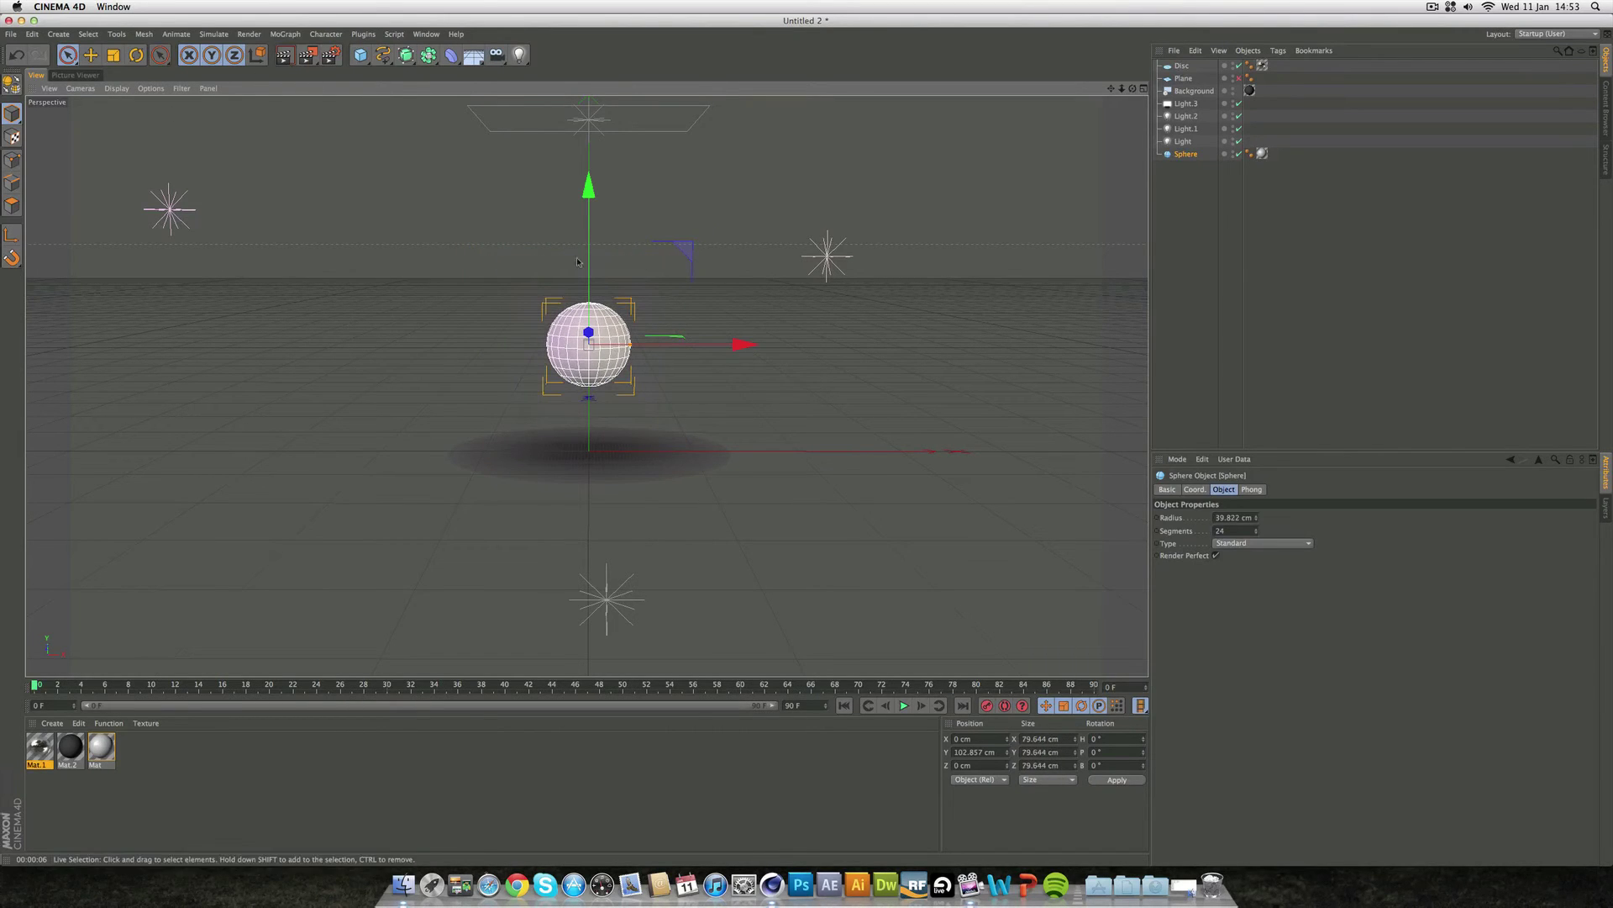
drag(589, 267, 590, 391)
scroll(591, 390, up, 5)
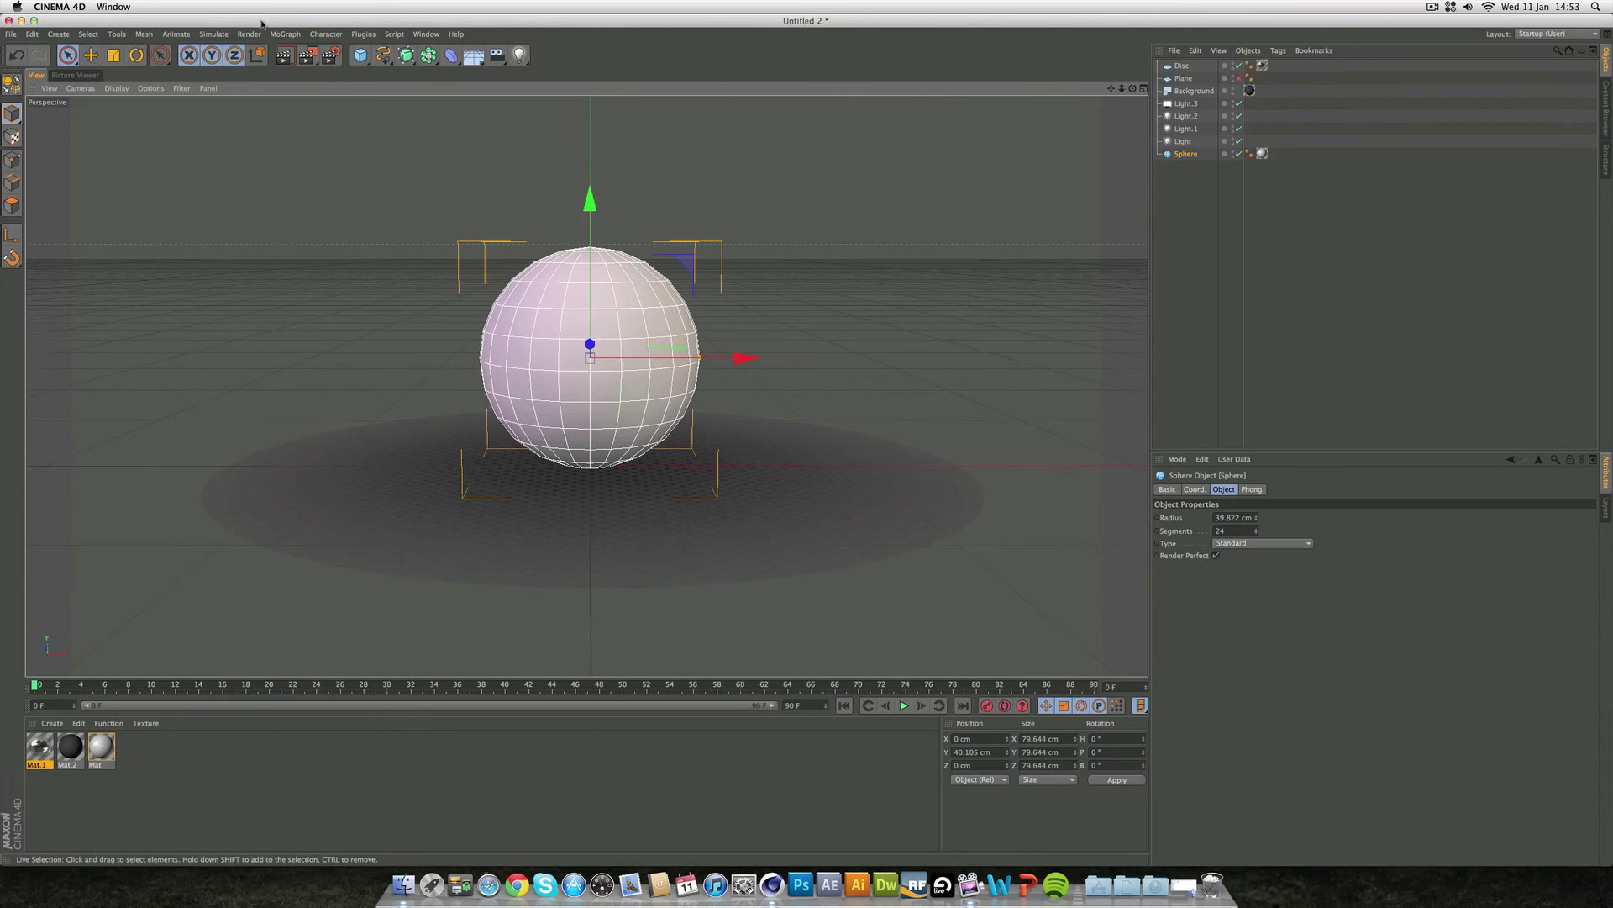
click(285, 57)
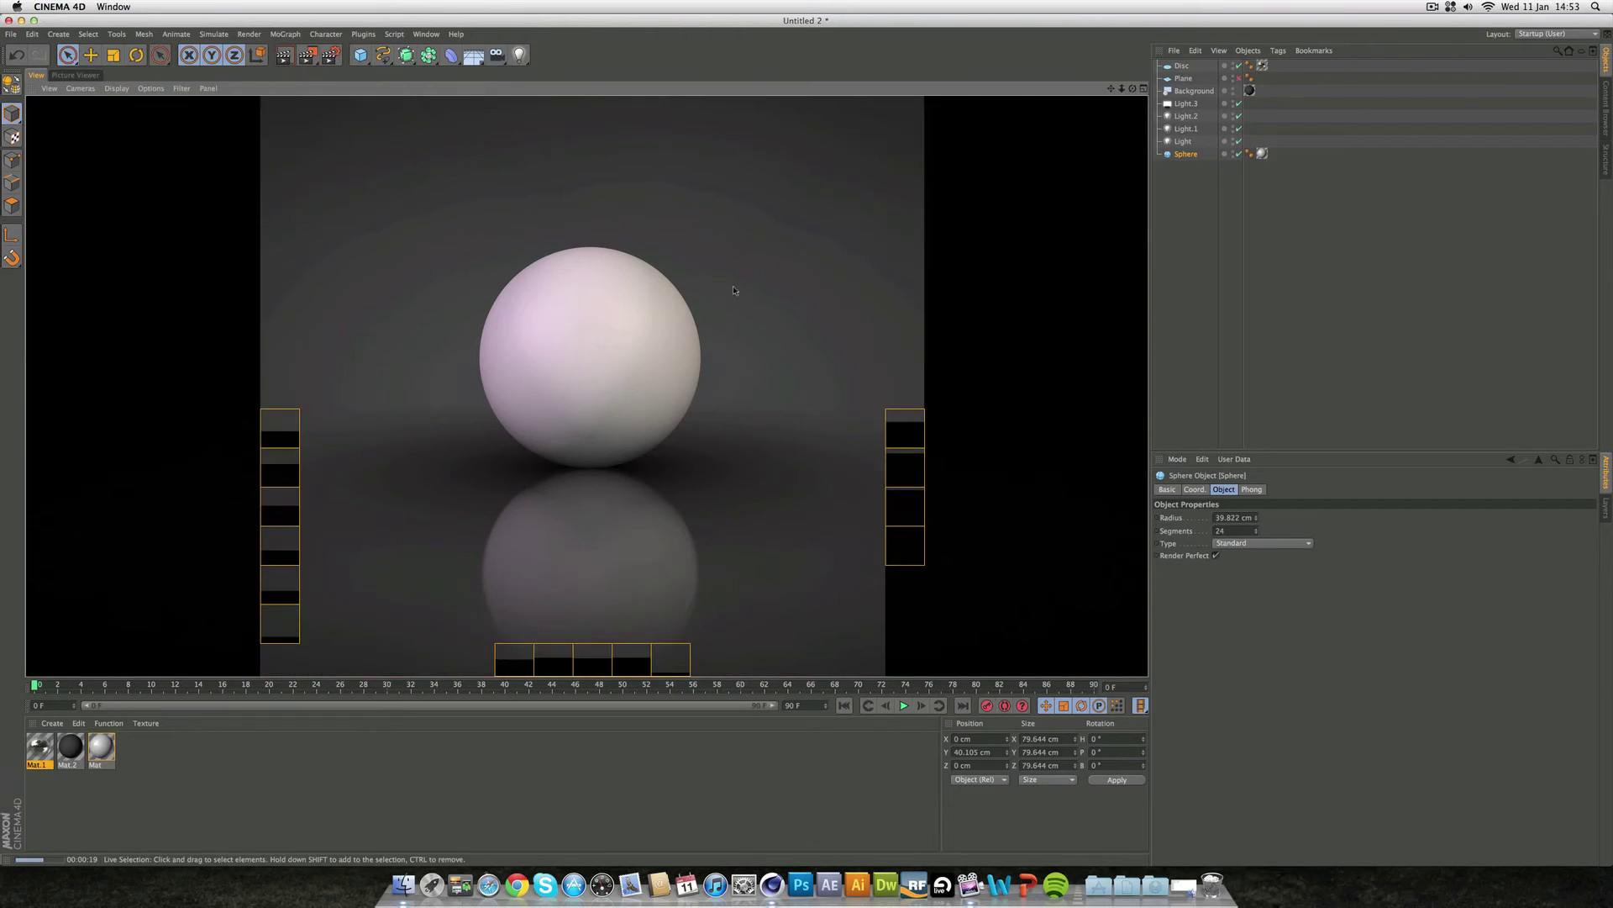
- Clear the render, then open and close Render Settings for a quick look
click(1126, 286)
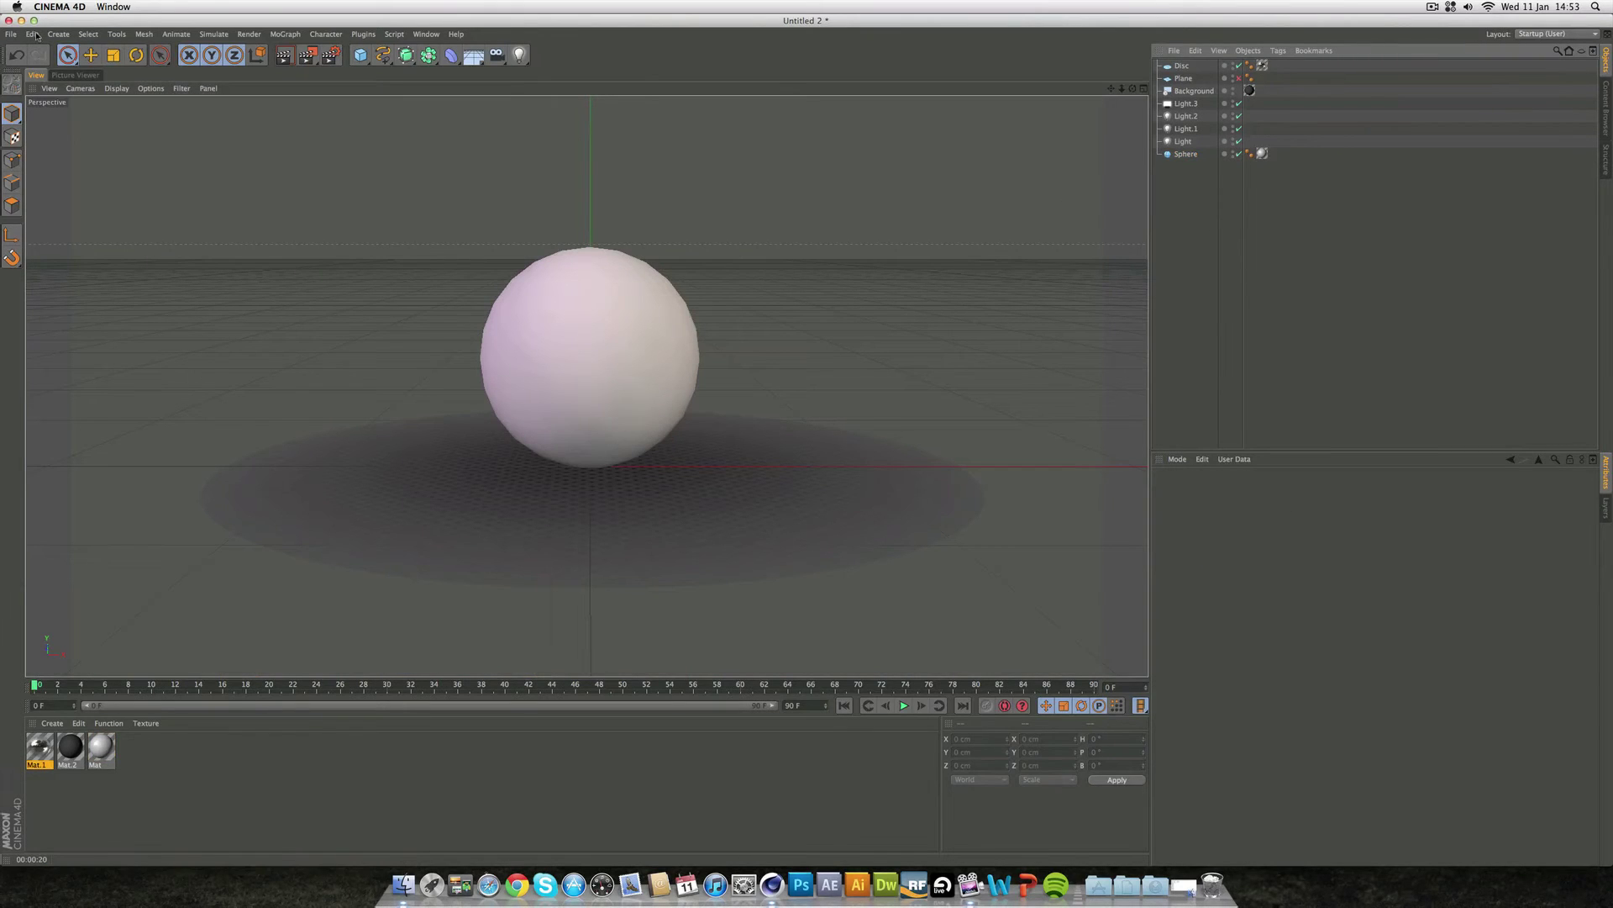
click(57, 7)
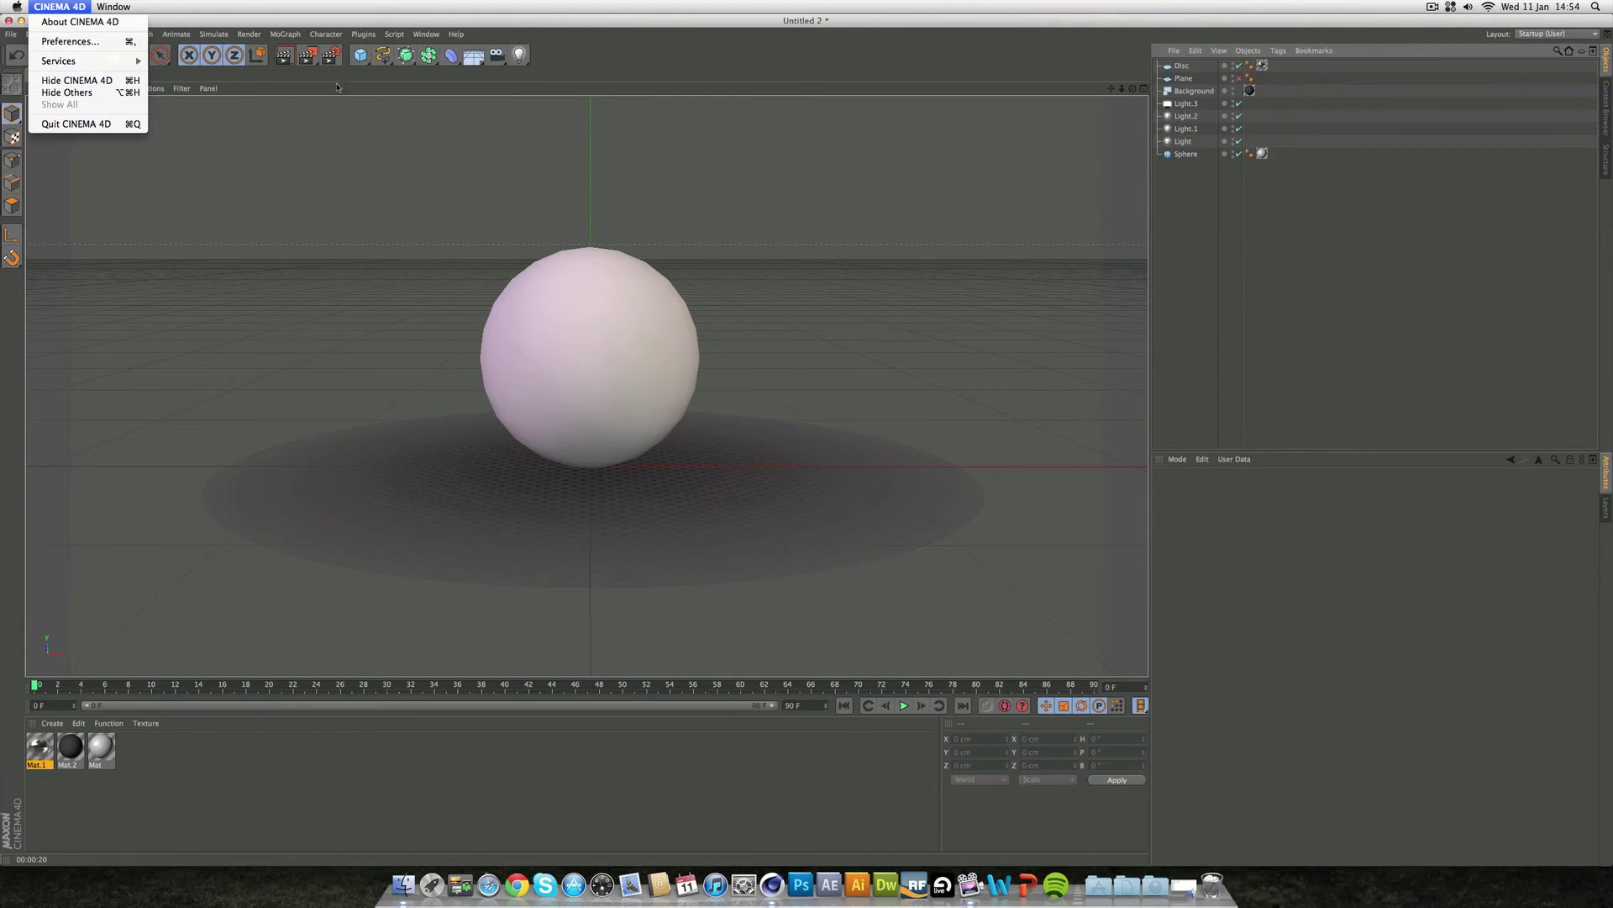
click(330, 56)
click(330, 55)
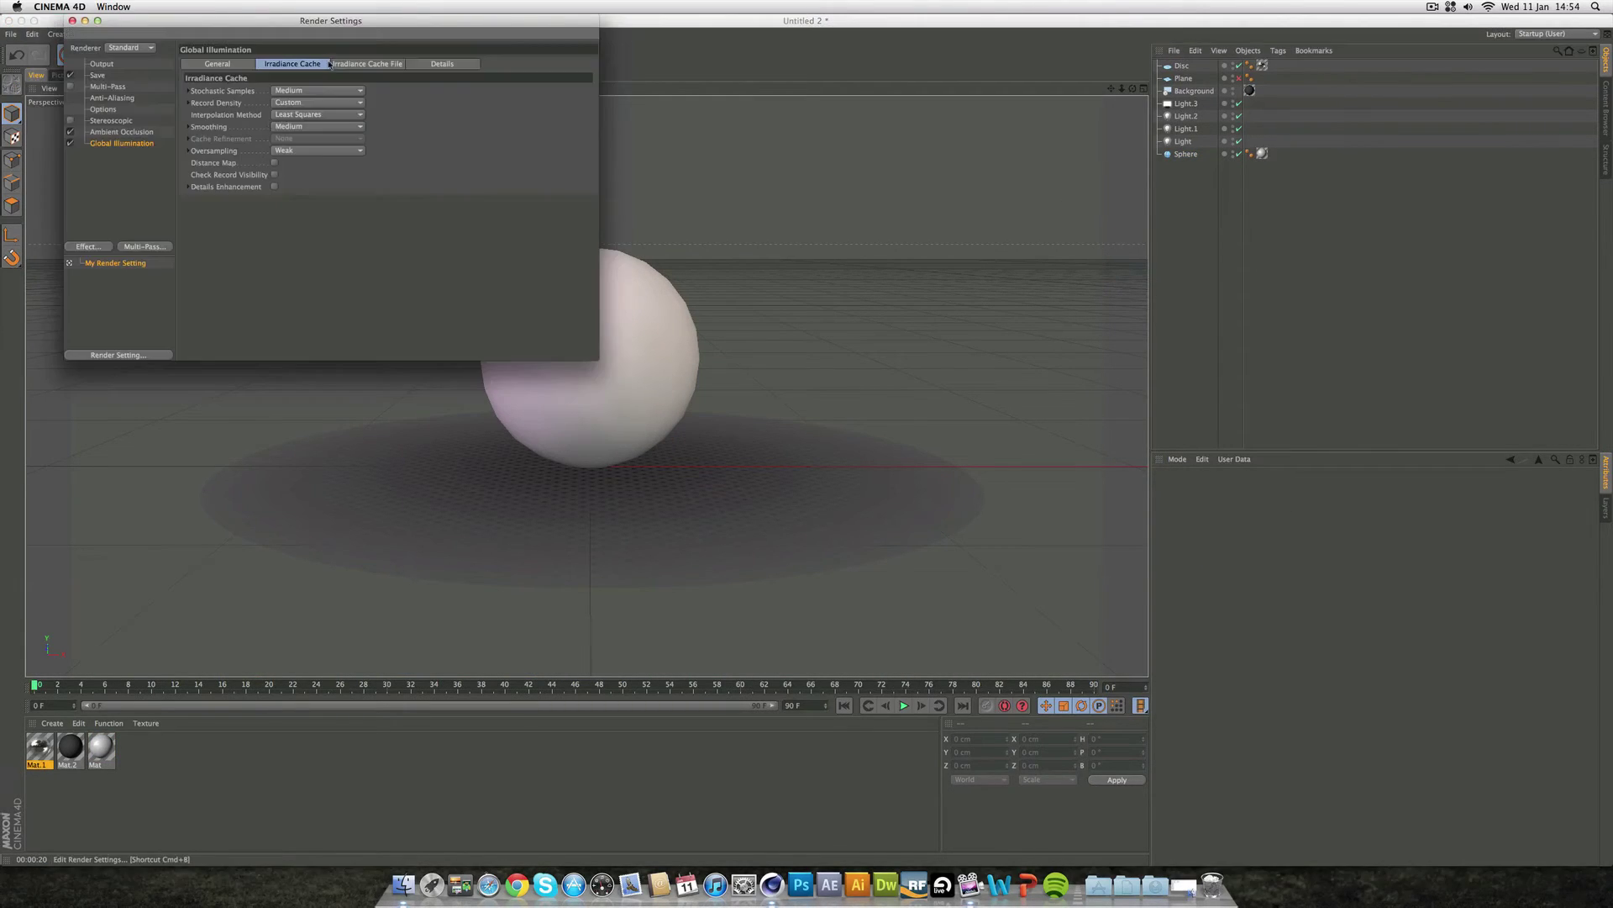
click(72, 19)
- Quit CINEMA 4D from the application menu and answer the save-changes prompt
click(57, 6)
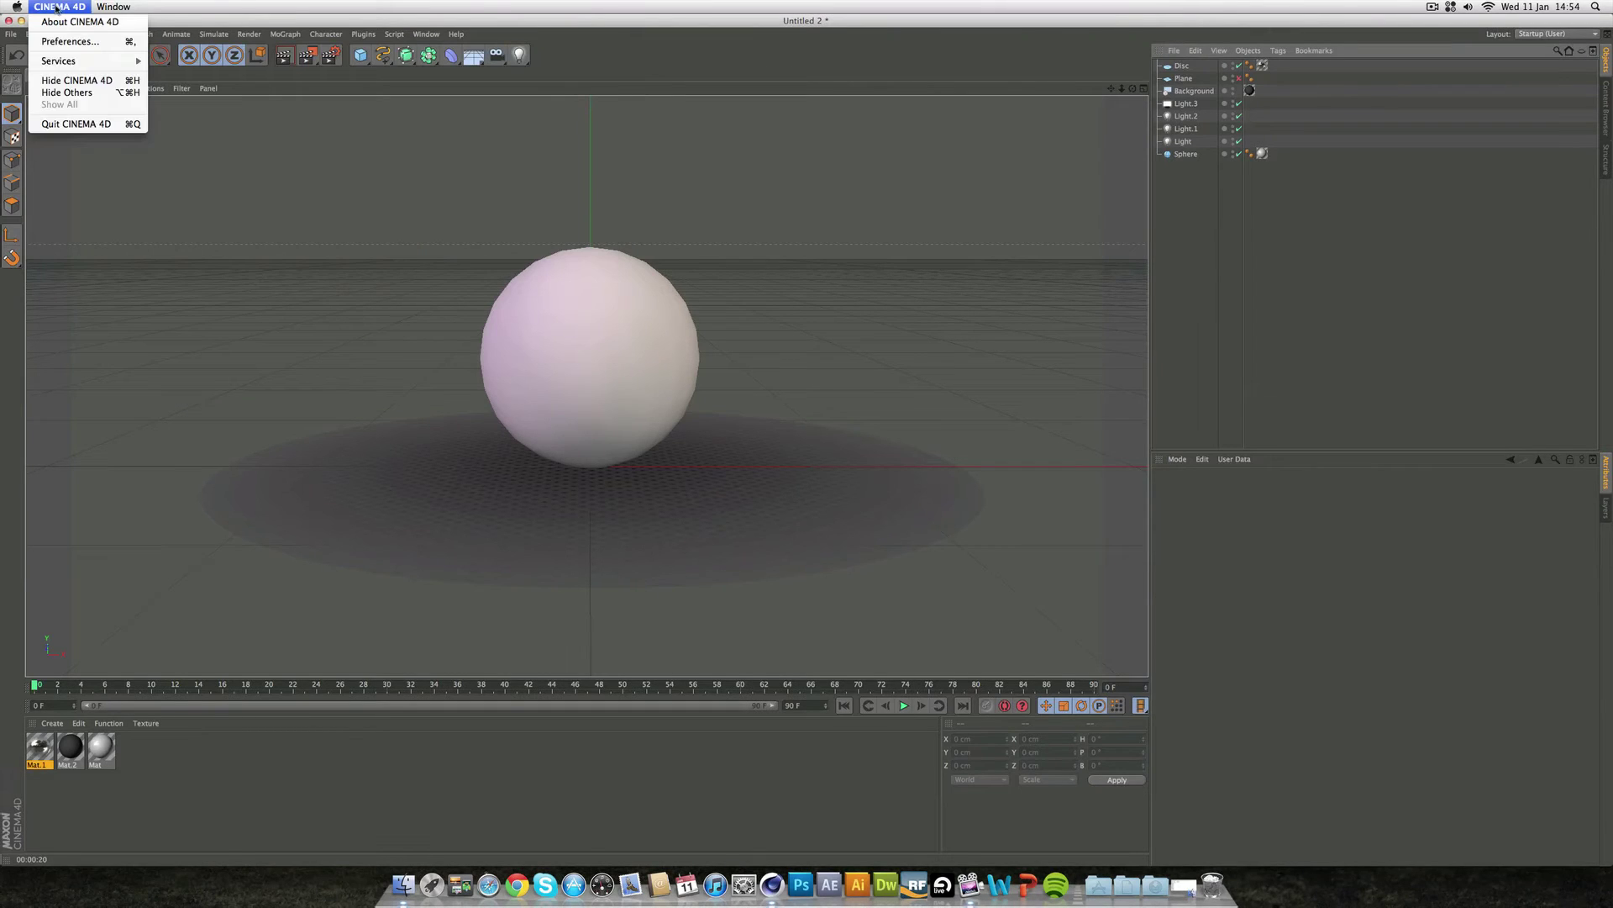
click(93, 127)
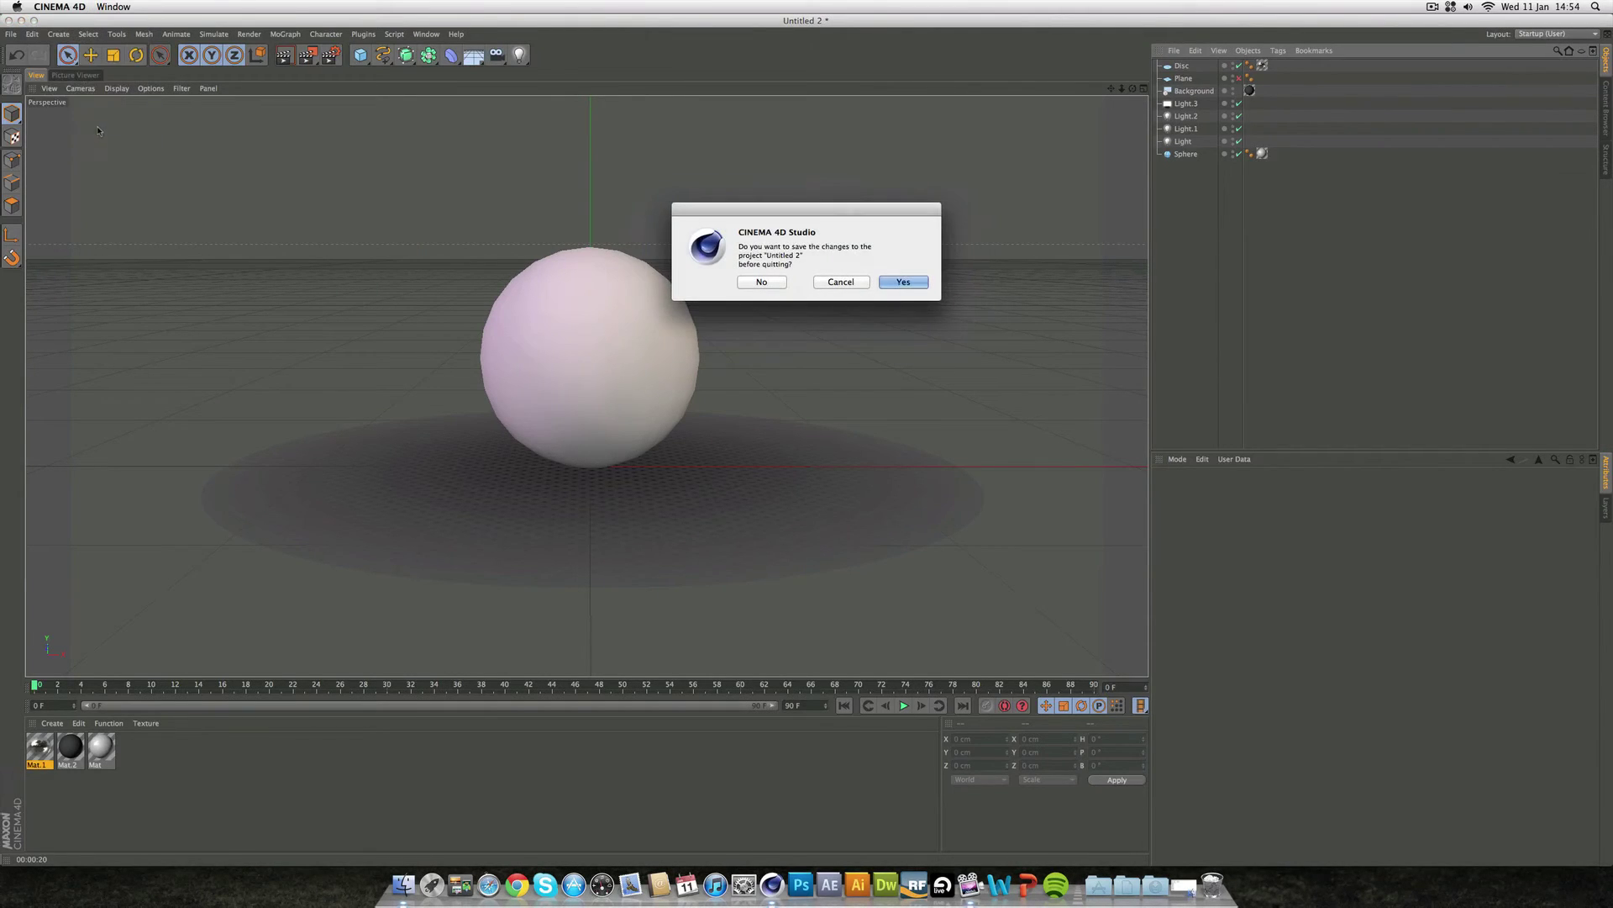
click(761, 289)
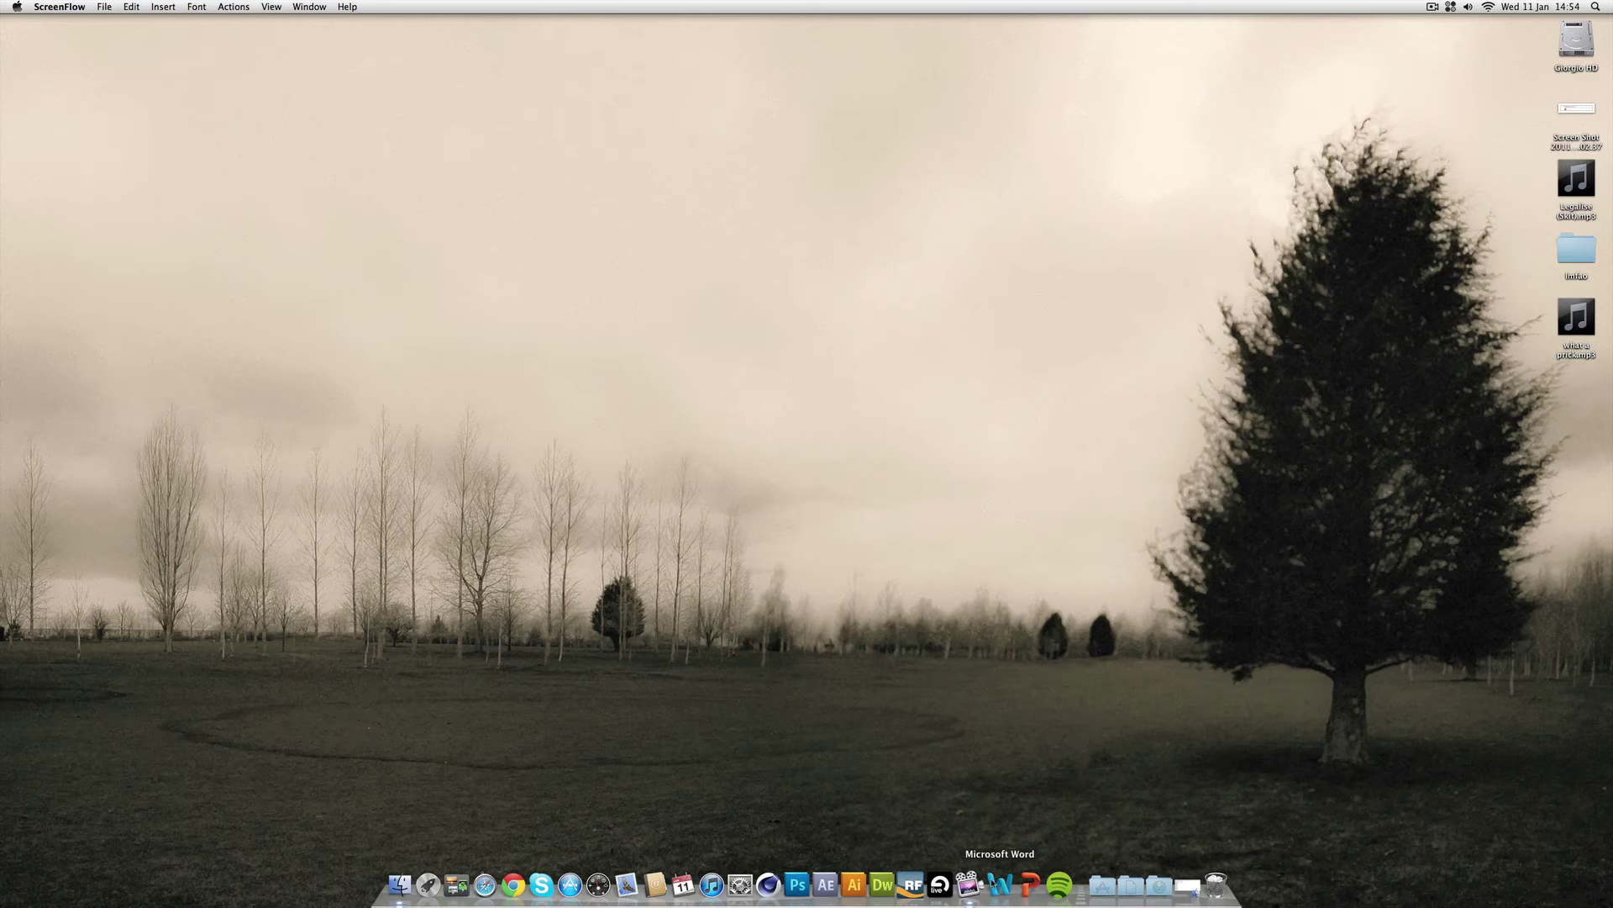
- Launch Ableton Live and collapse the Audio Effects, MIDI Effects and Instruments folders
click(942, 889)
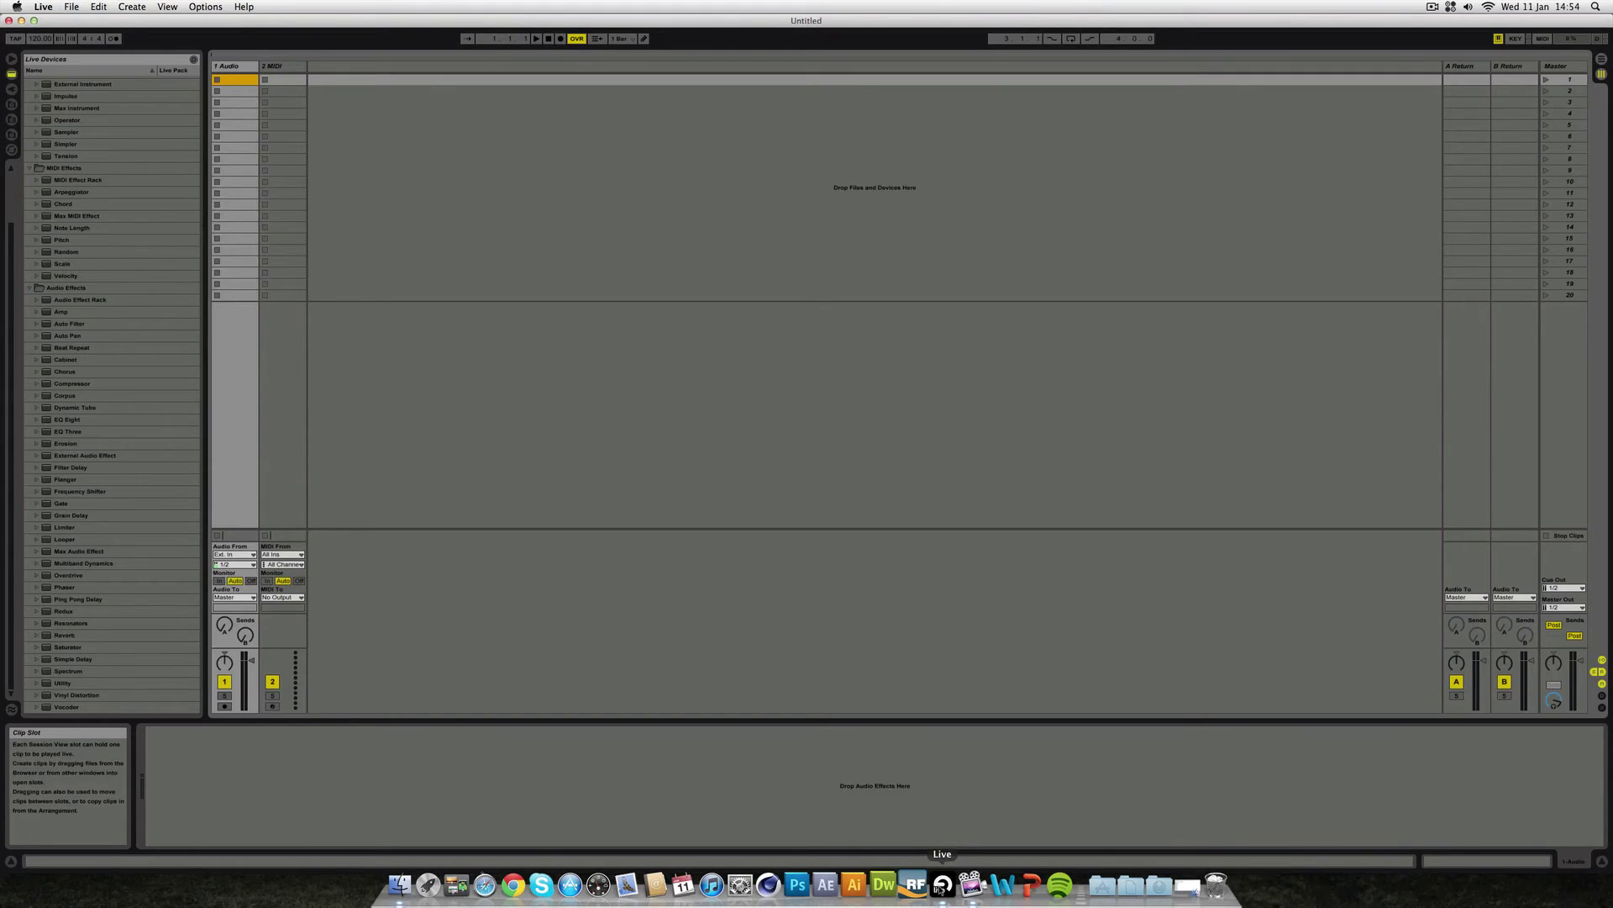
click(28, 287)
click(30, 168)
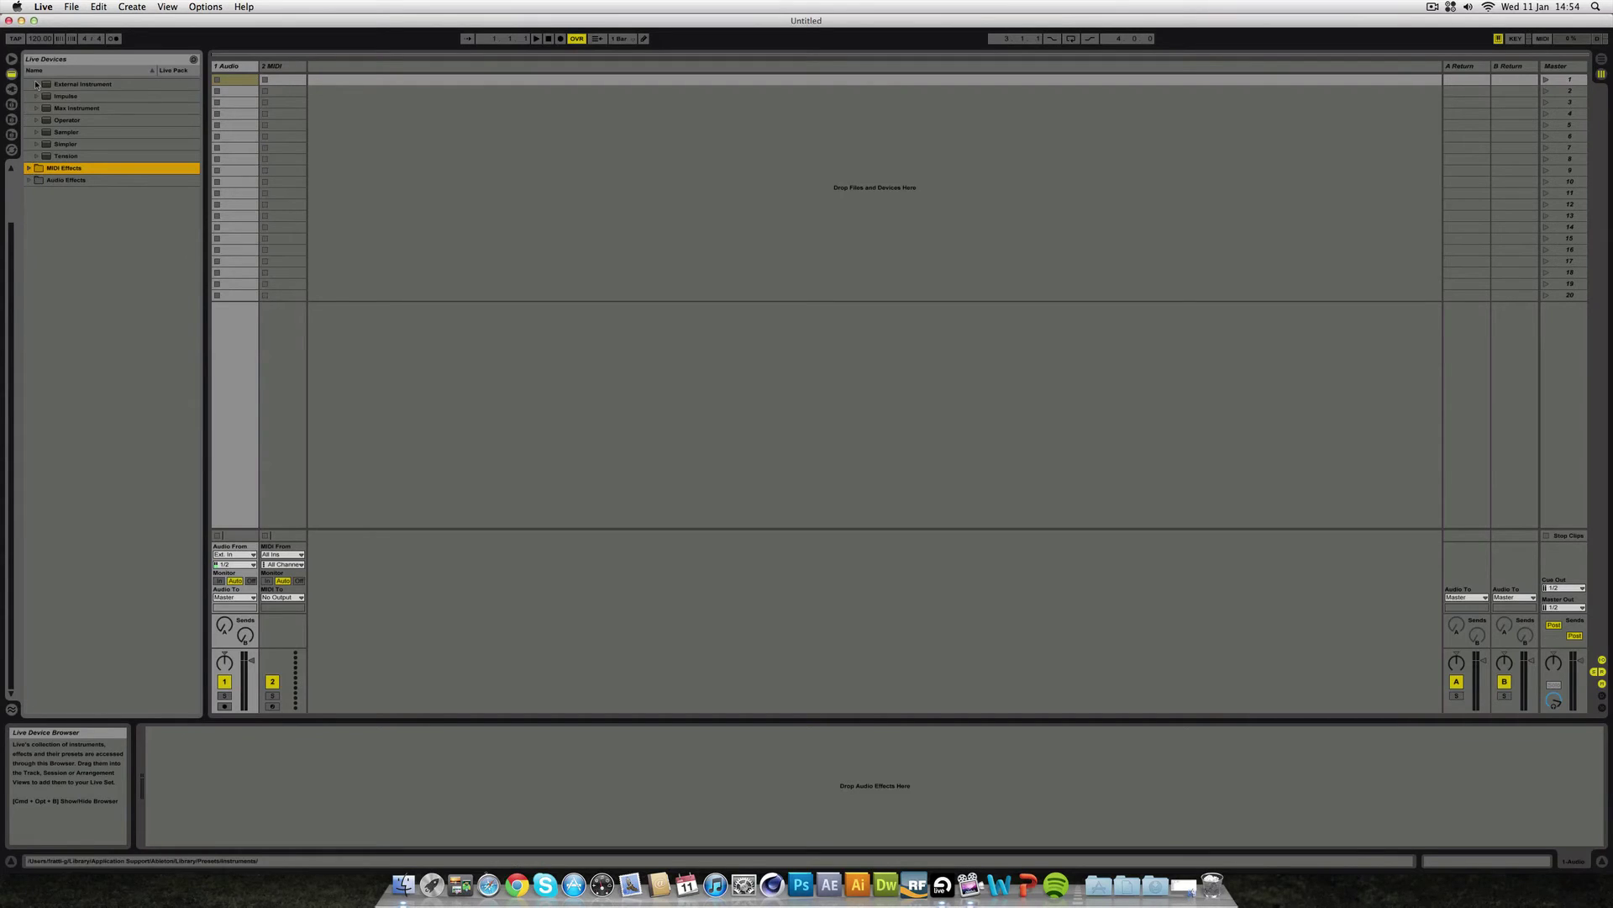
scroll(37, 85, up, 3)
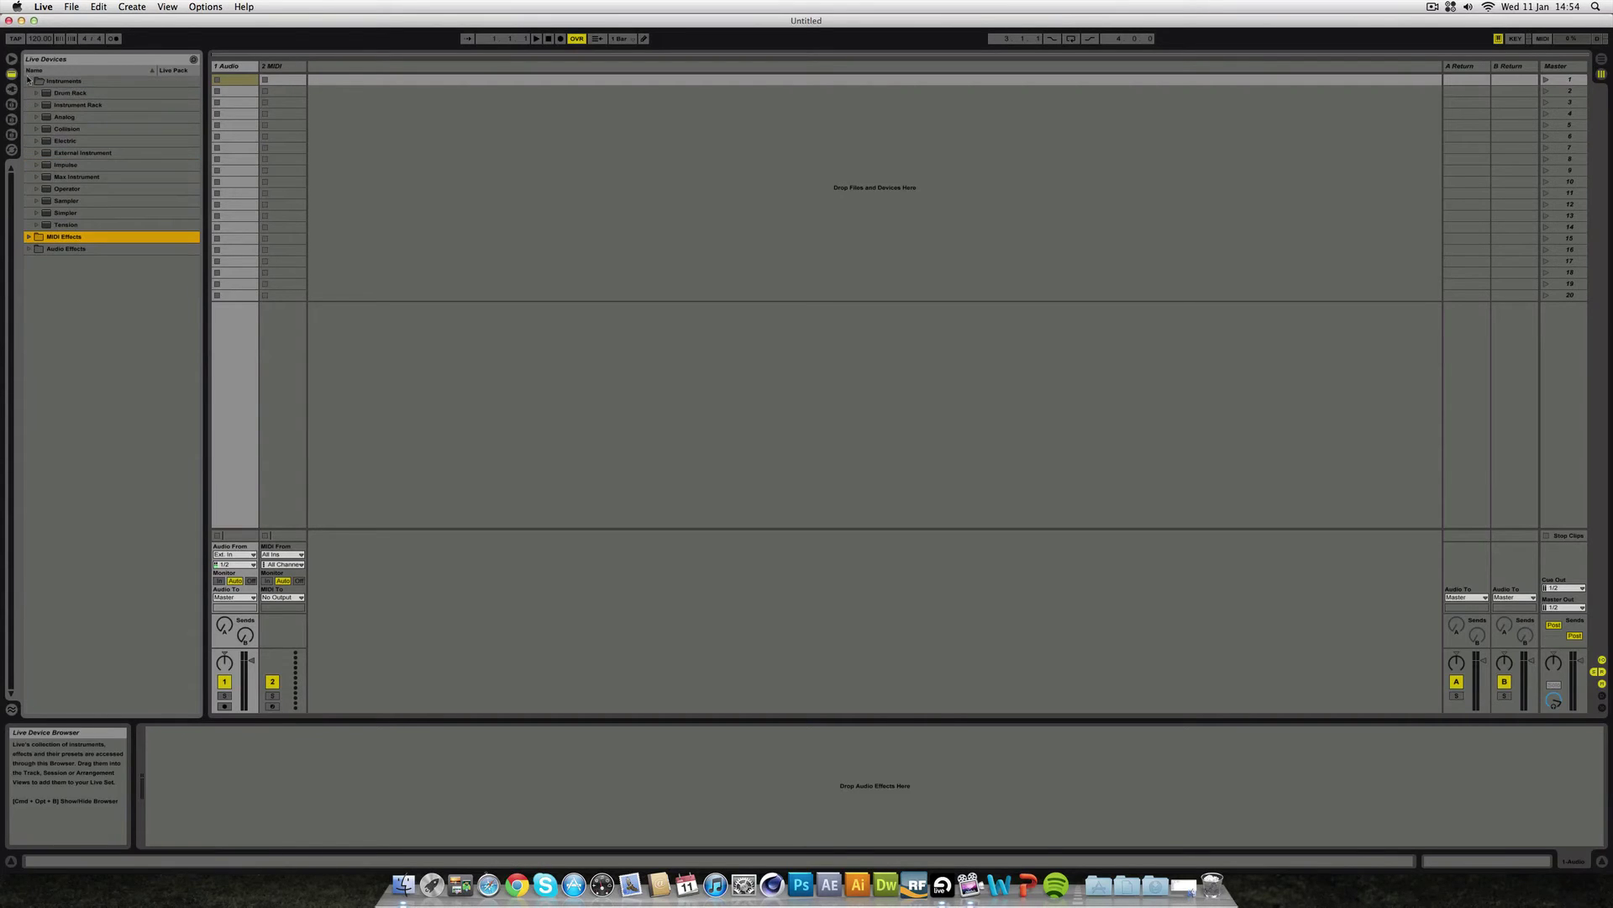
click(28, 81)
- Show Plug-in Devices in Live's browser, then switch over to Chrome
click(58, 105)
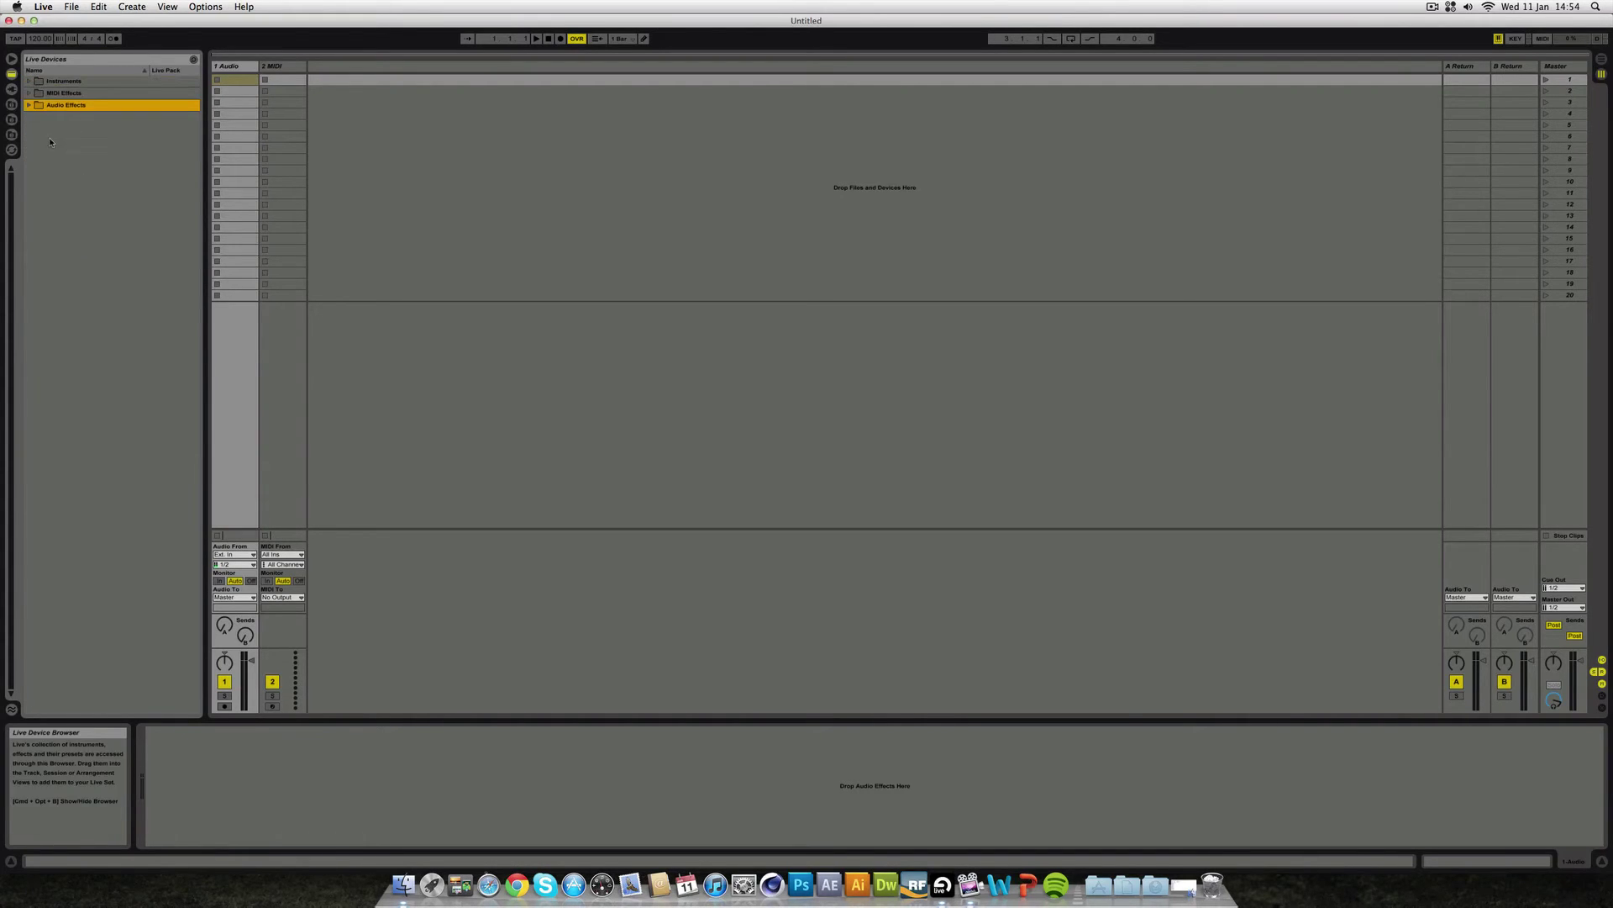
click(12, 89)
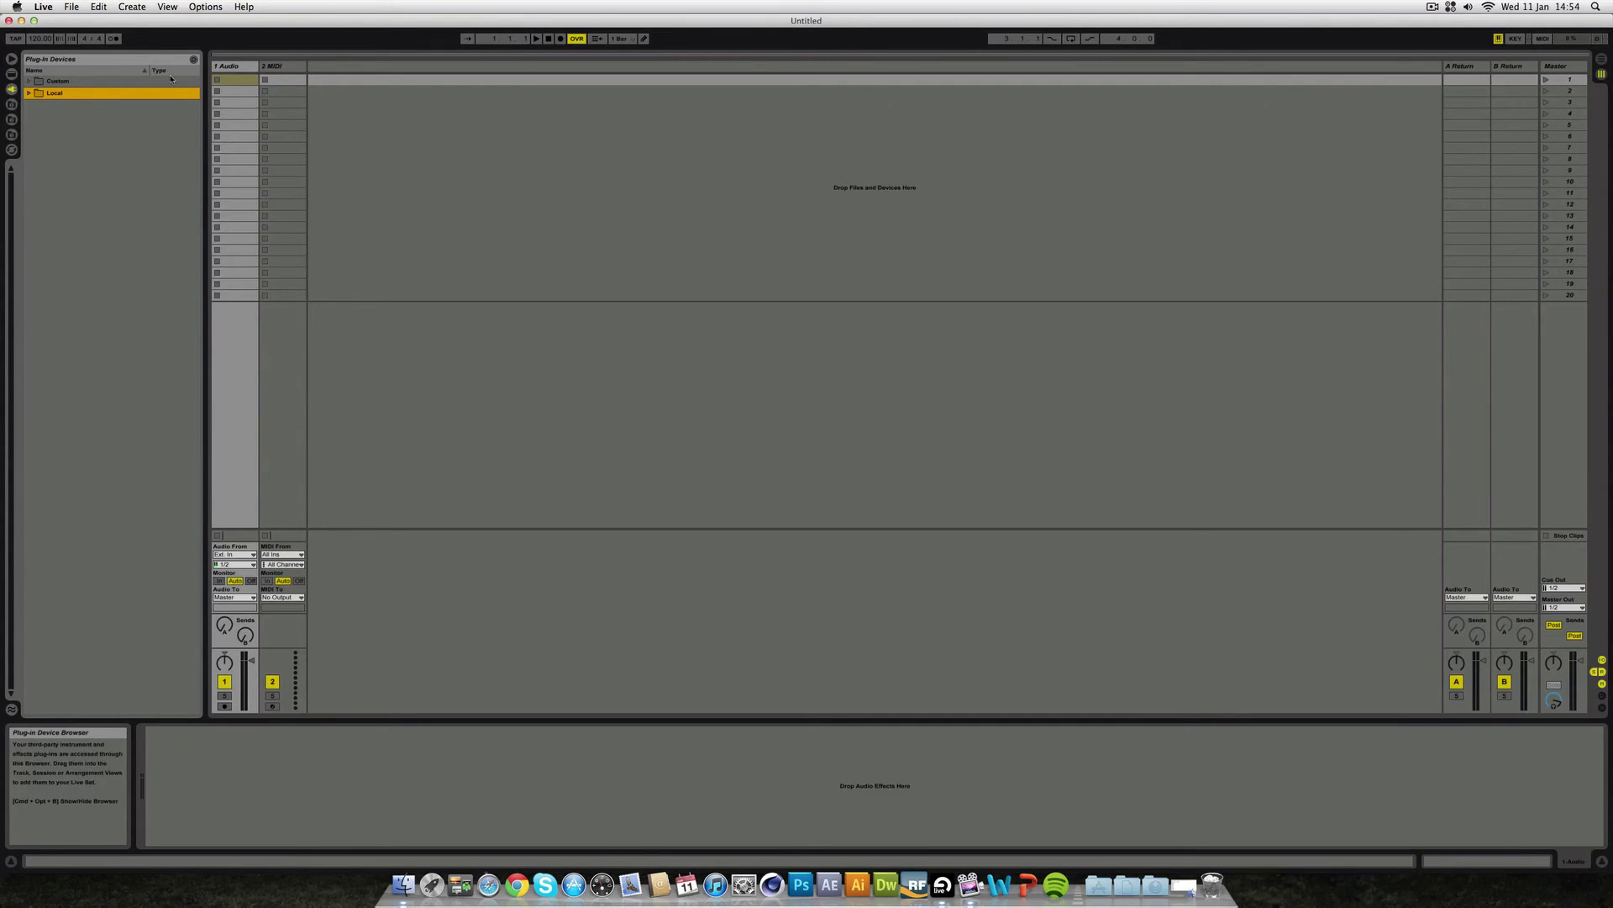
click(516, 884)
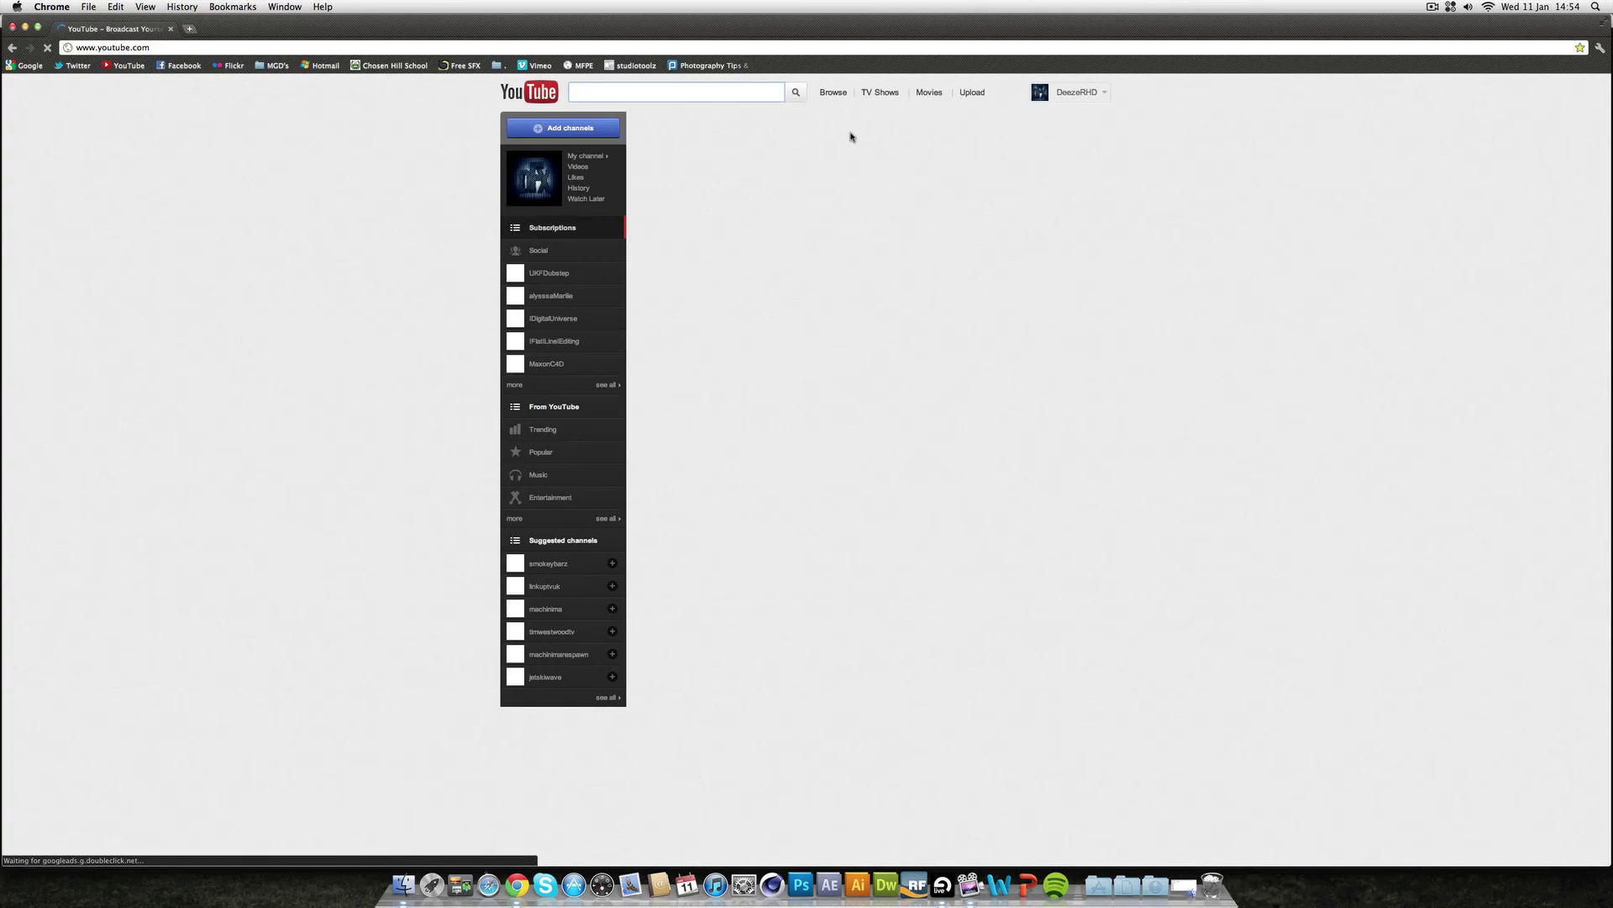
- Open Video Manager from the account dropdown to list the 120 uploaded videos
click(1074, 92)
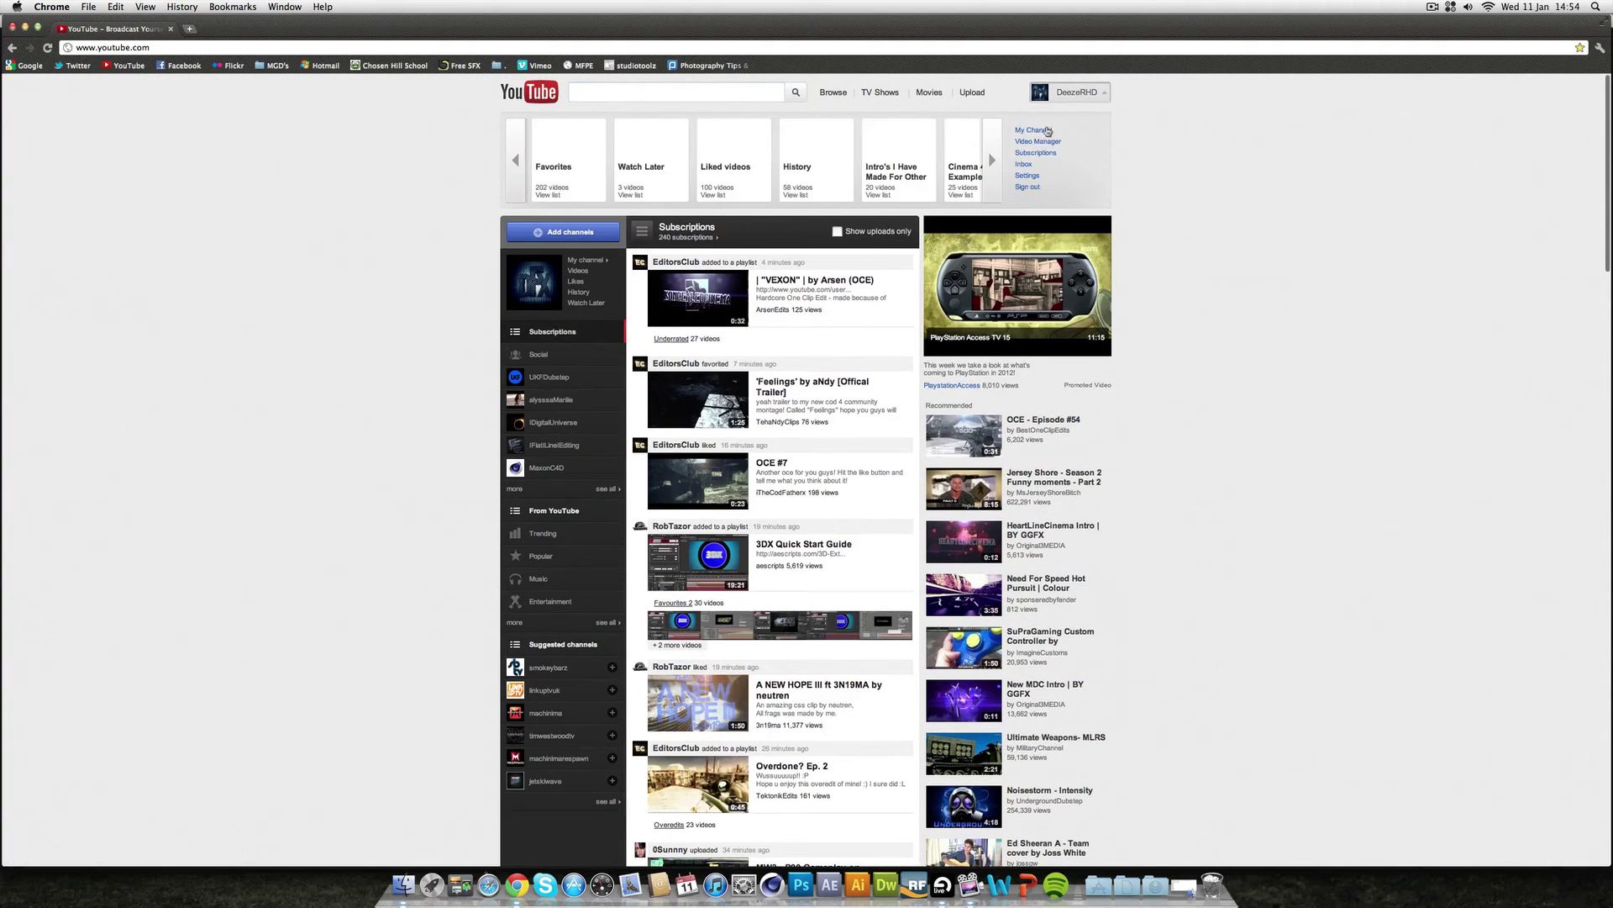
click(1038, 142)
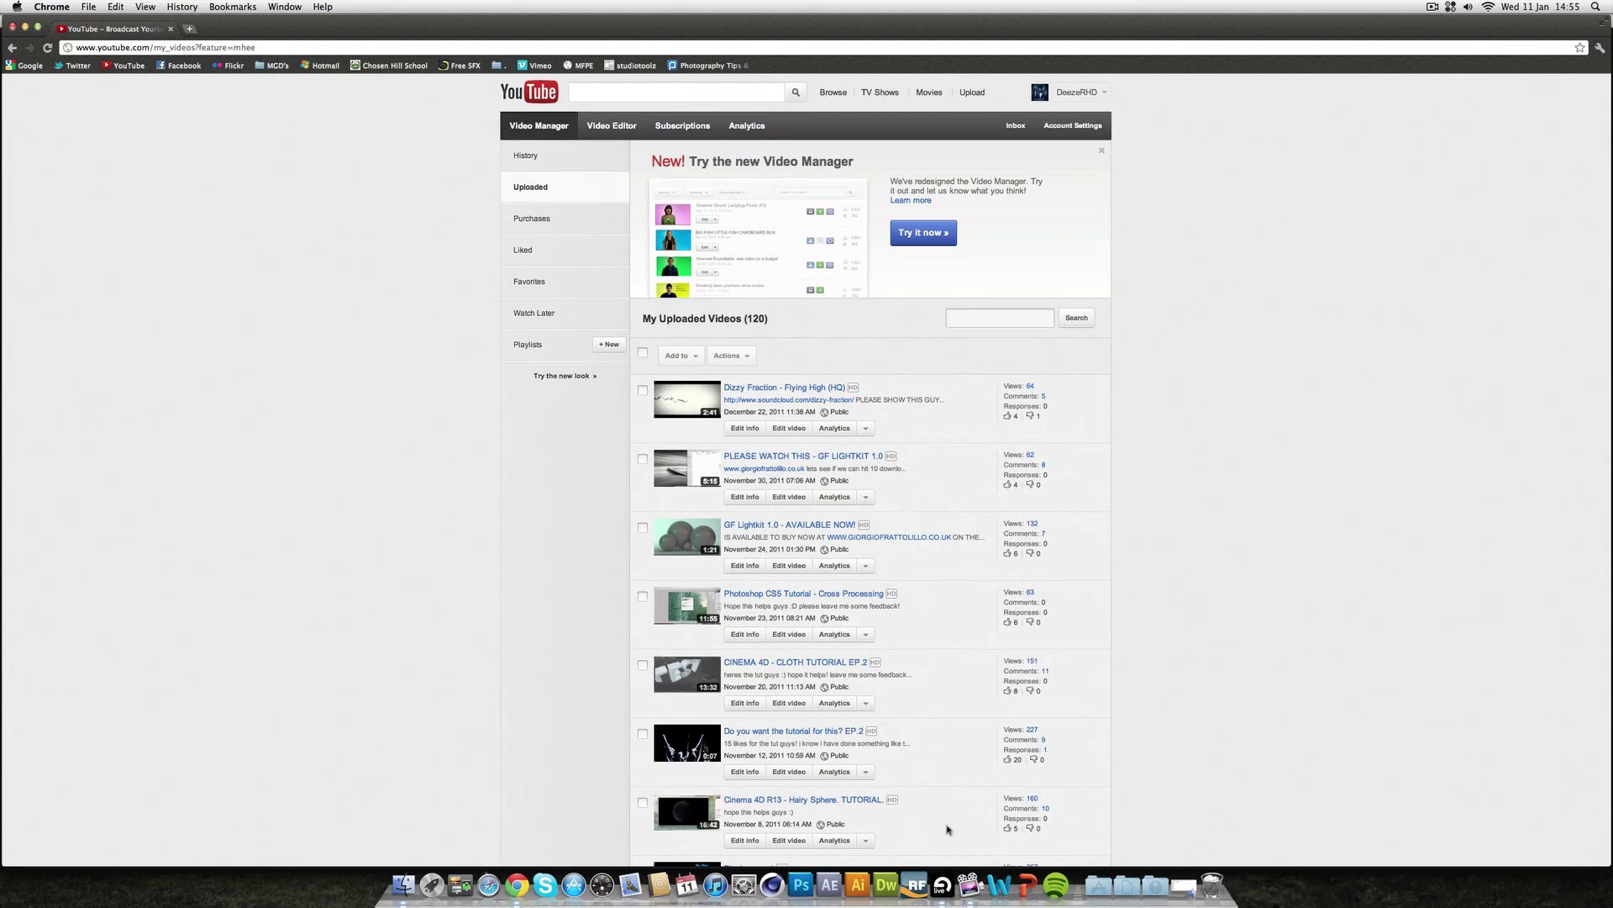
- Return to Ableton Live and open practice 2.als from File > Open Recent Set
click(942, 885)
click(74, 7)
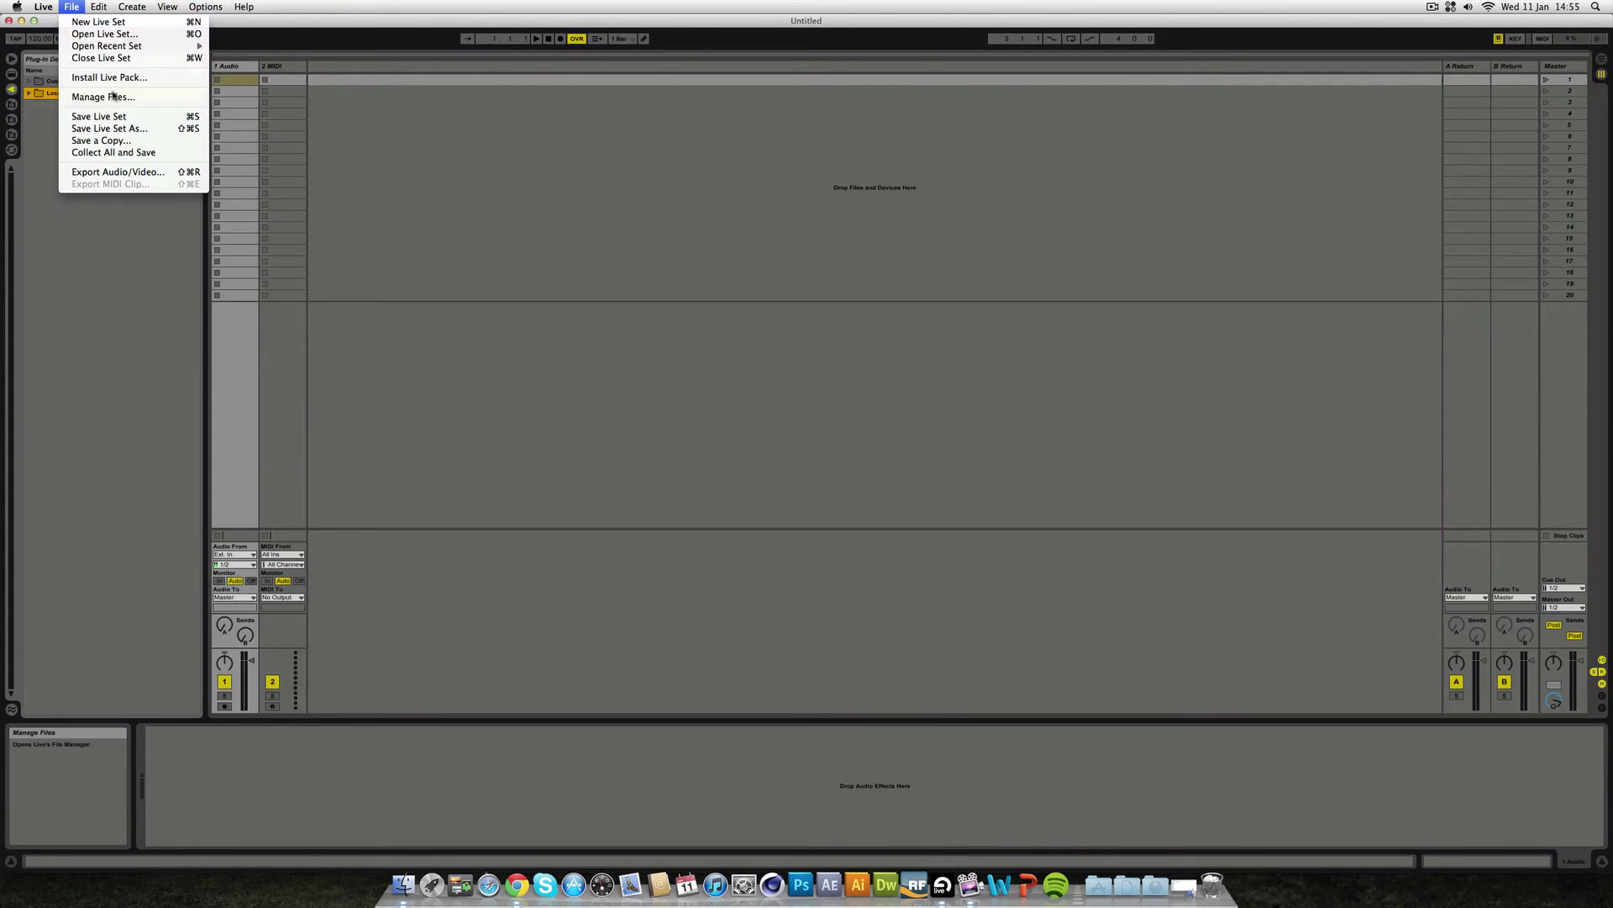
mouse_move(151, 46)
click(273, 58)
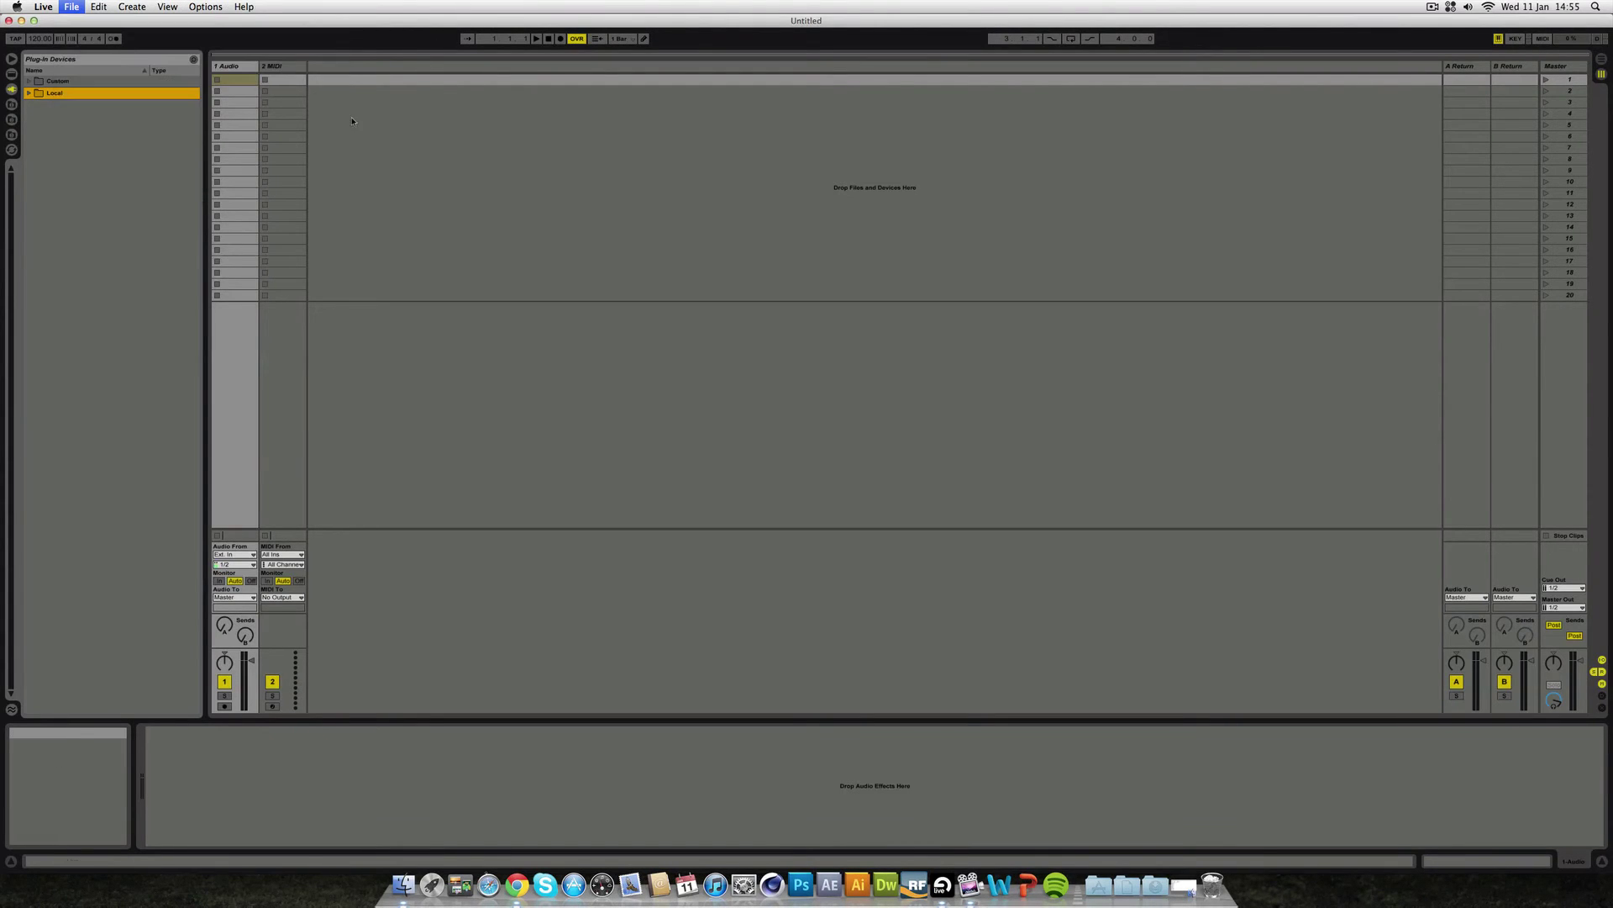
click(72, 7)
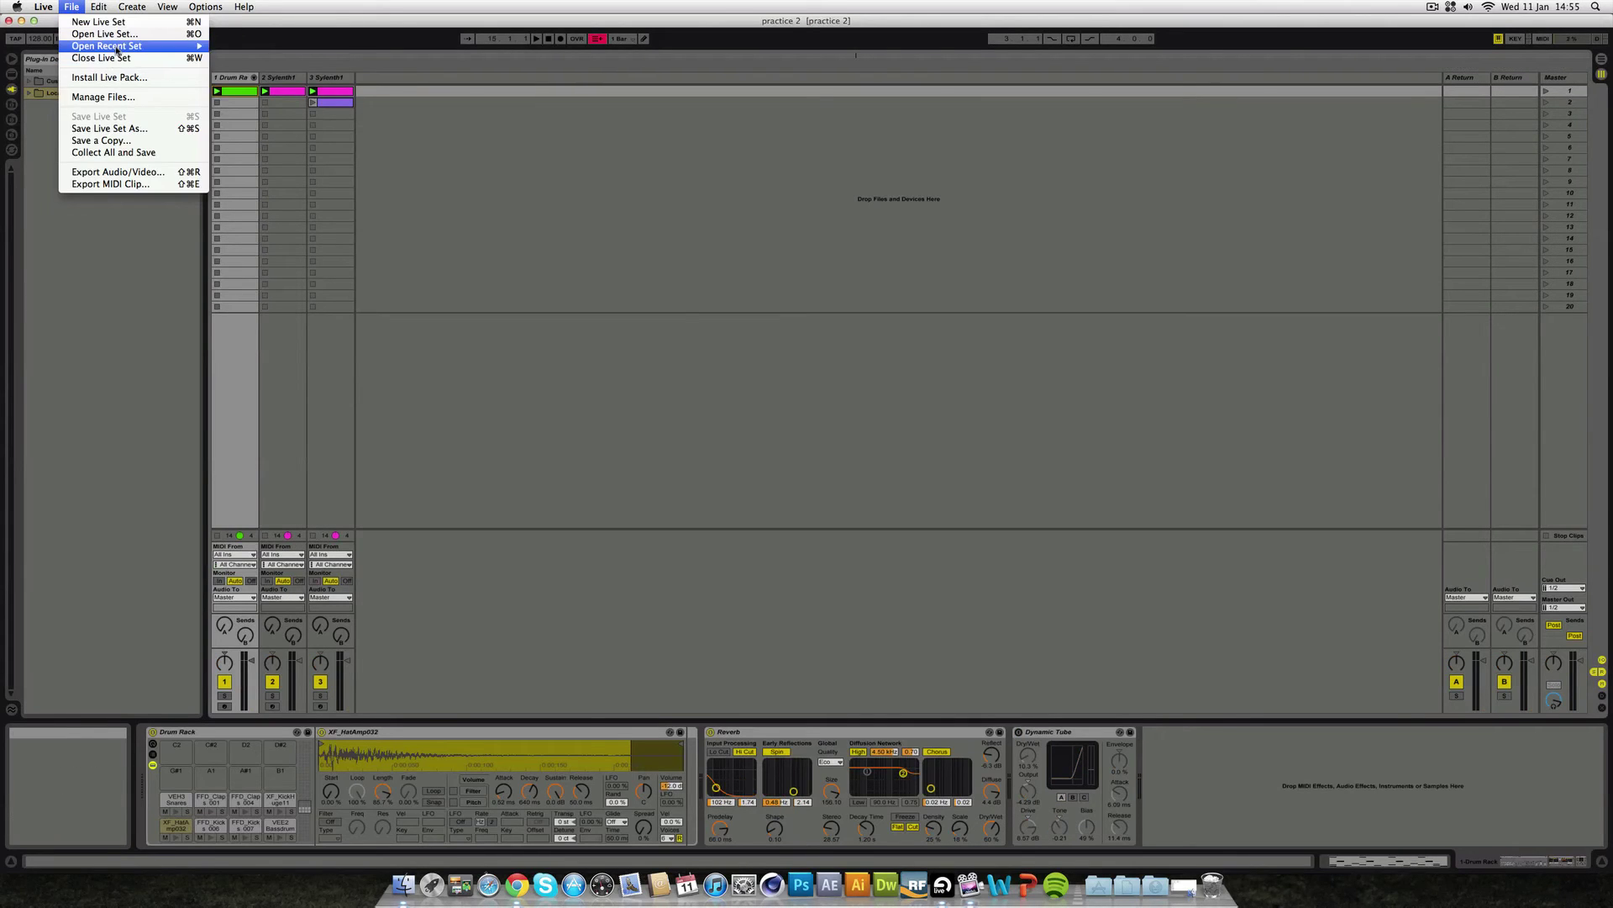
mouse_move(126, 46)
click(273, 46)
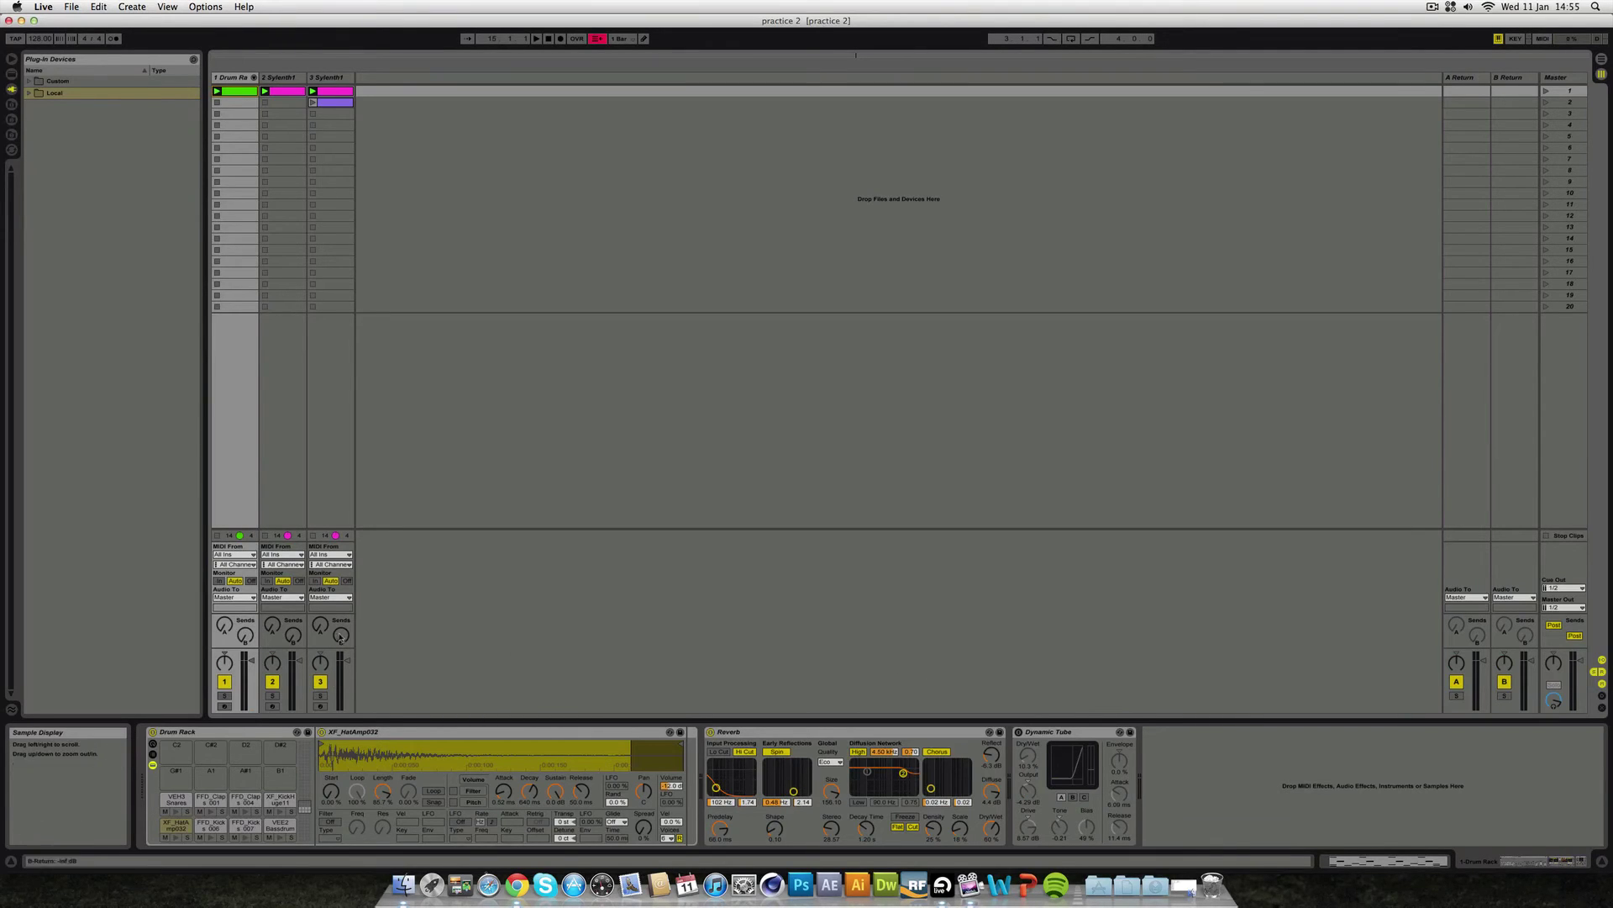
click(43, 7)
click(245, 48)
- Open the practice 3 set and reverse the sample in track 1's audio clip
mouse_move(109, 45)
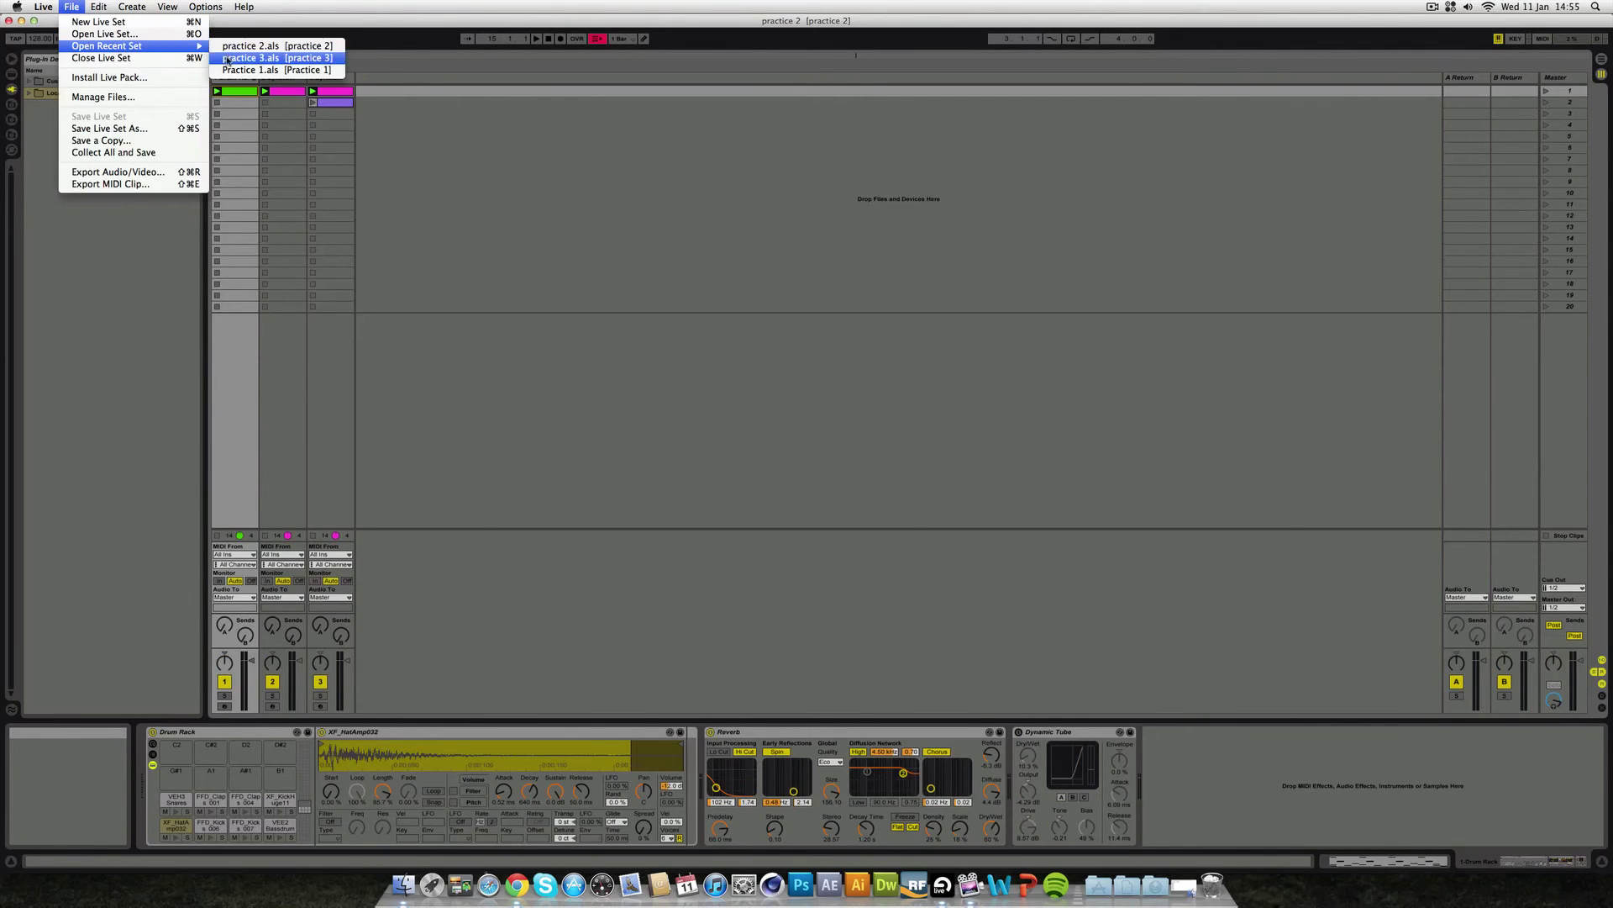
click(252, 57)
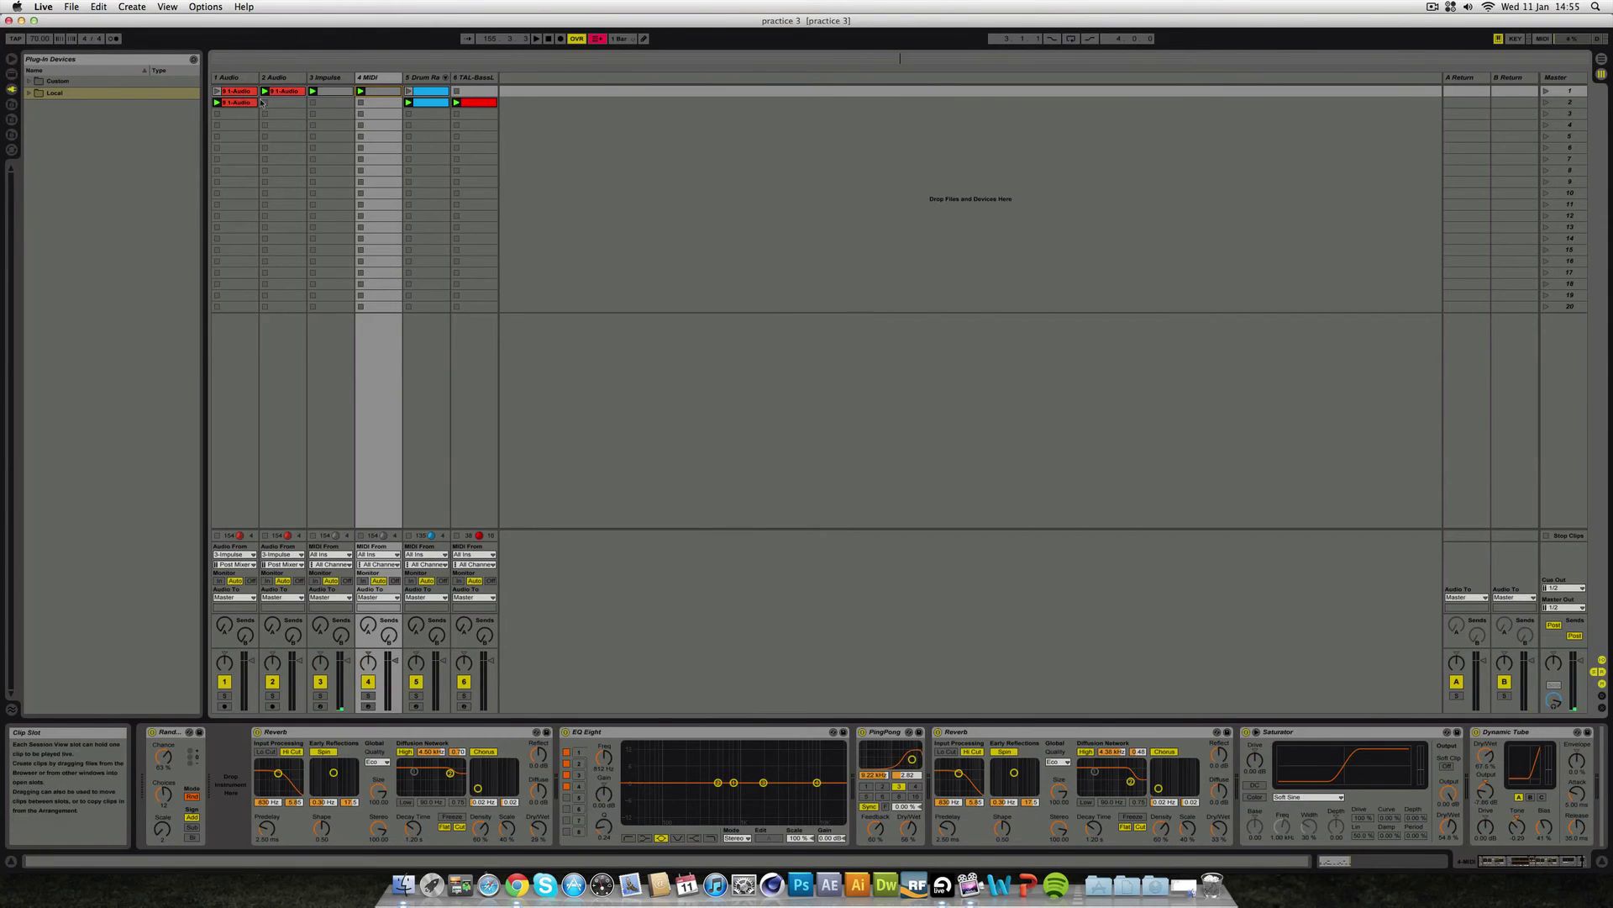
double_click(250, 102)
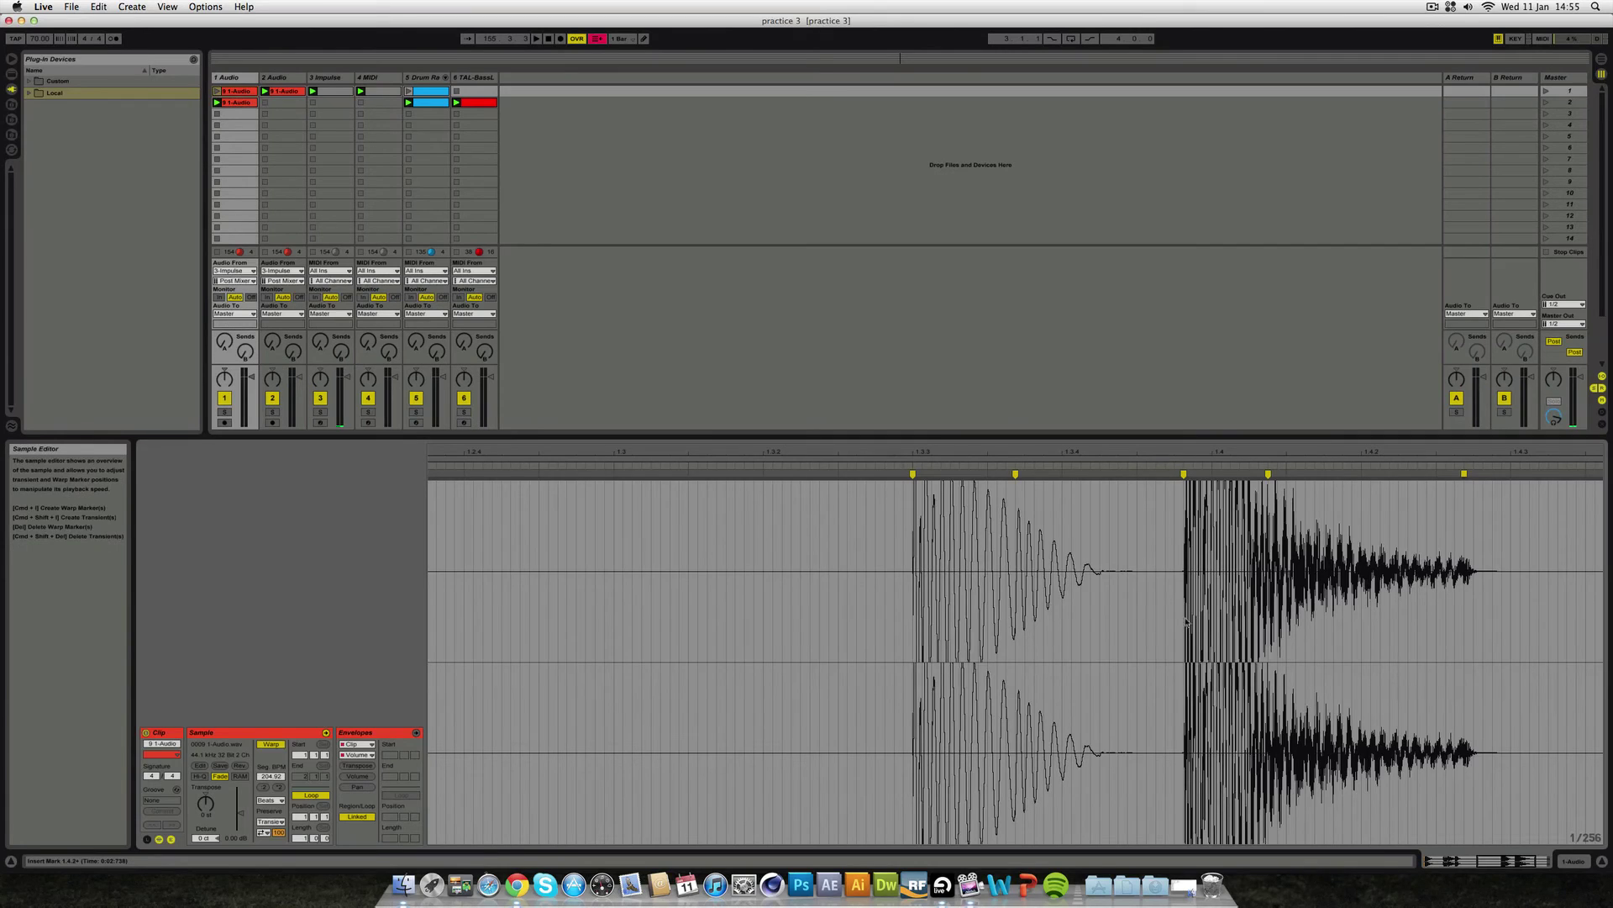
click(240, 765)
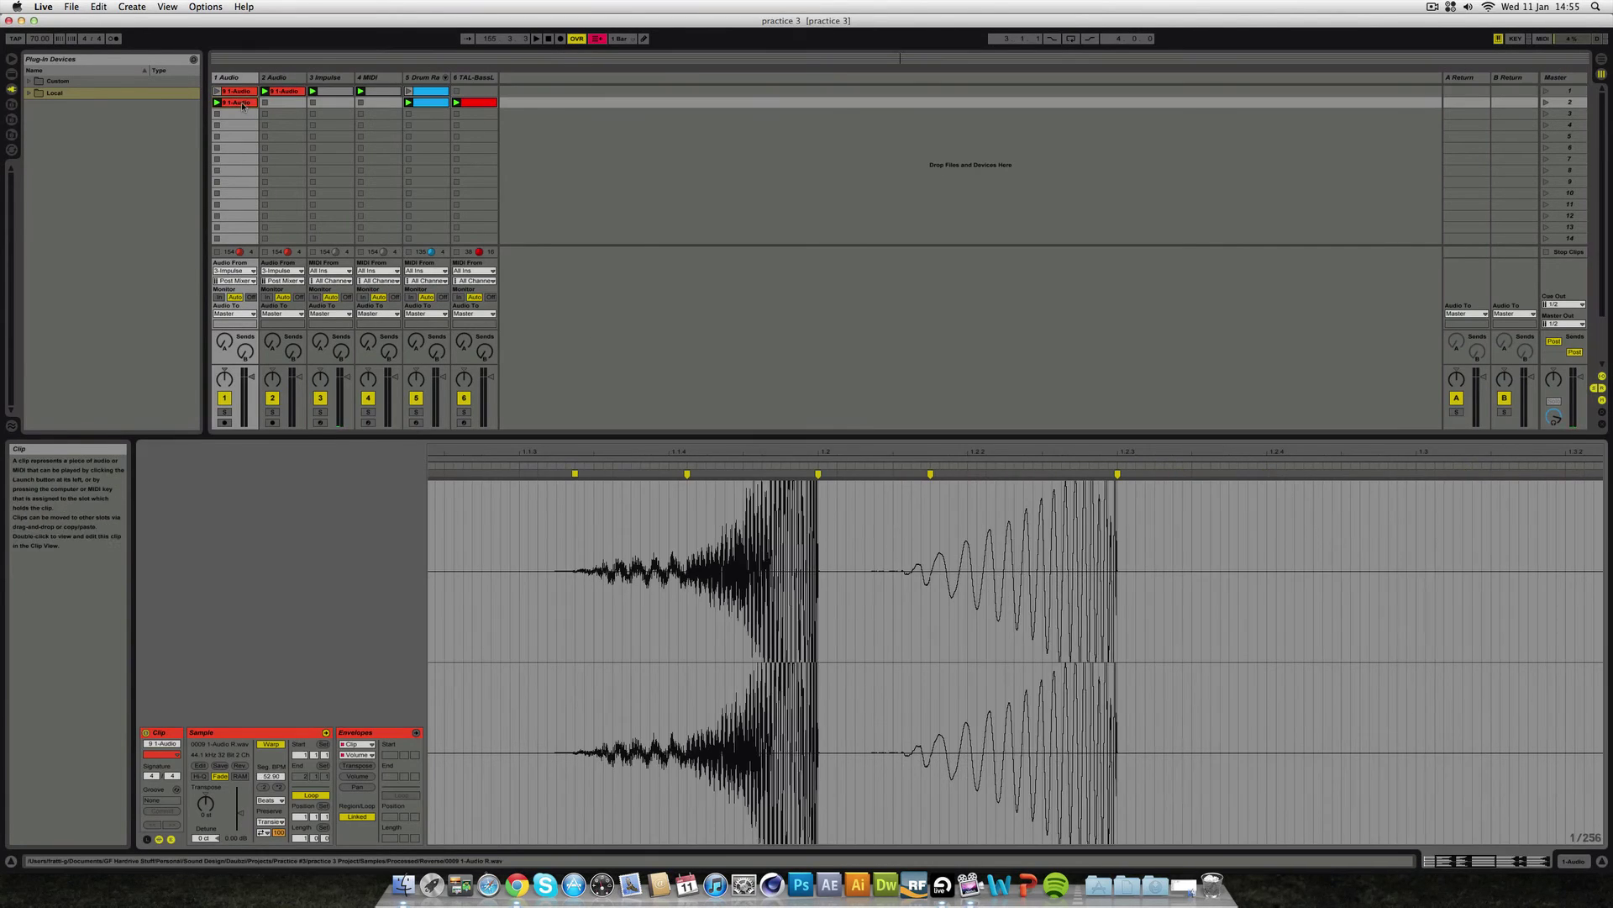
- Review the clips on tracks 2, 4, 5 and 6, then reselect the 1 Audio clip
click(275, 95)
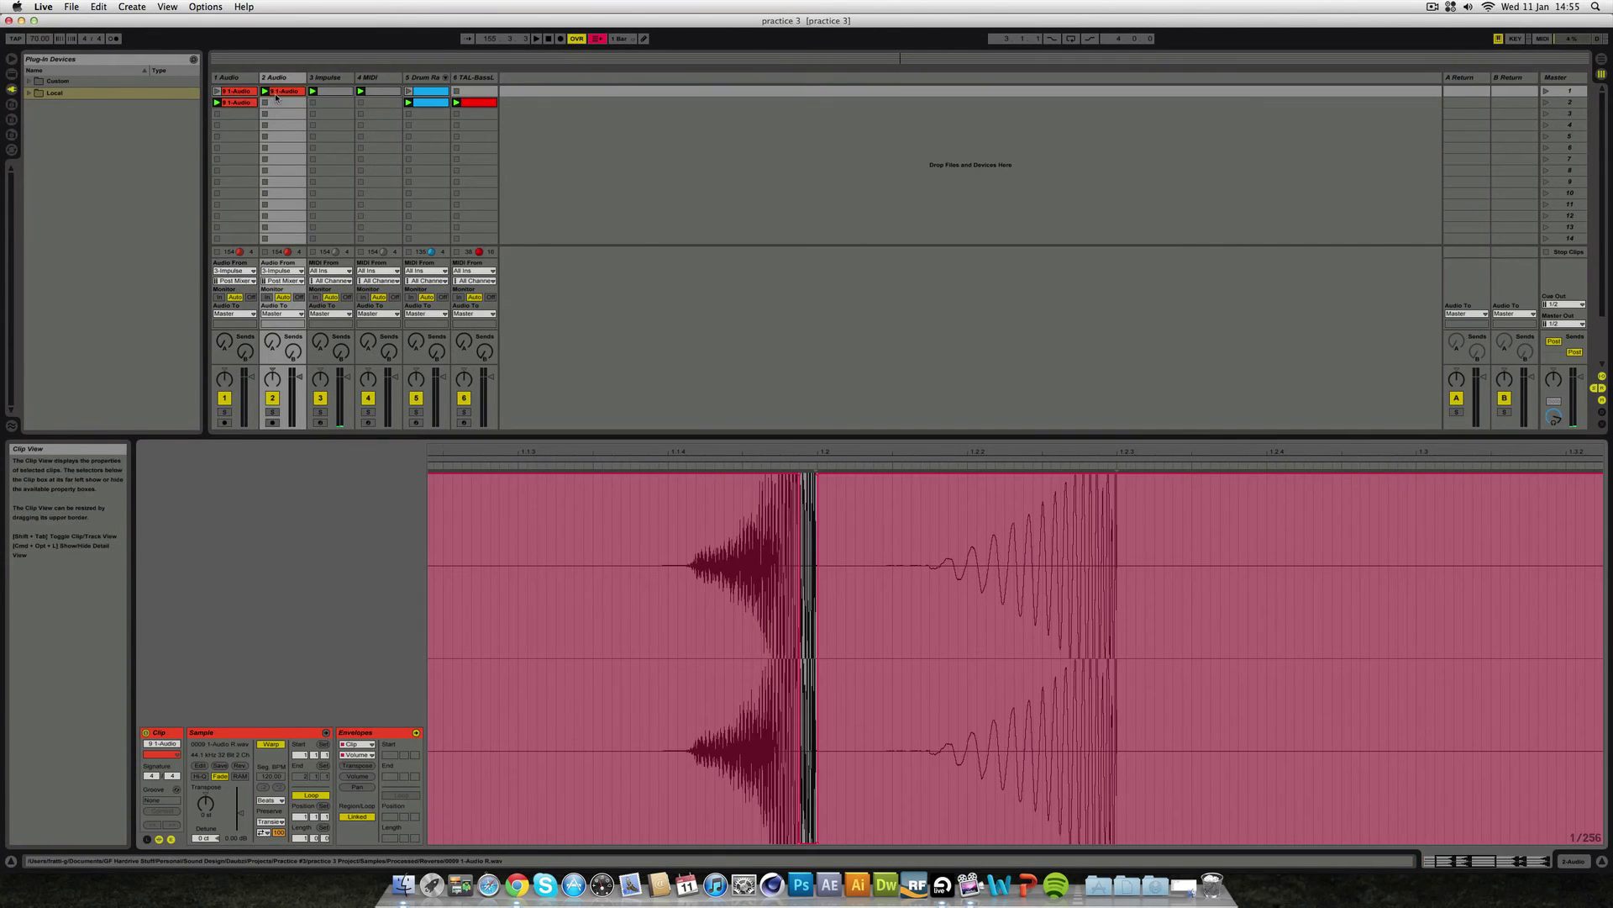
click(373, 92)
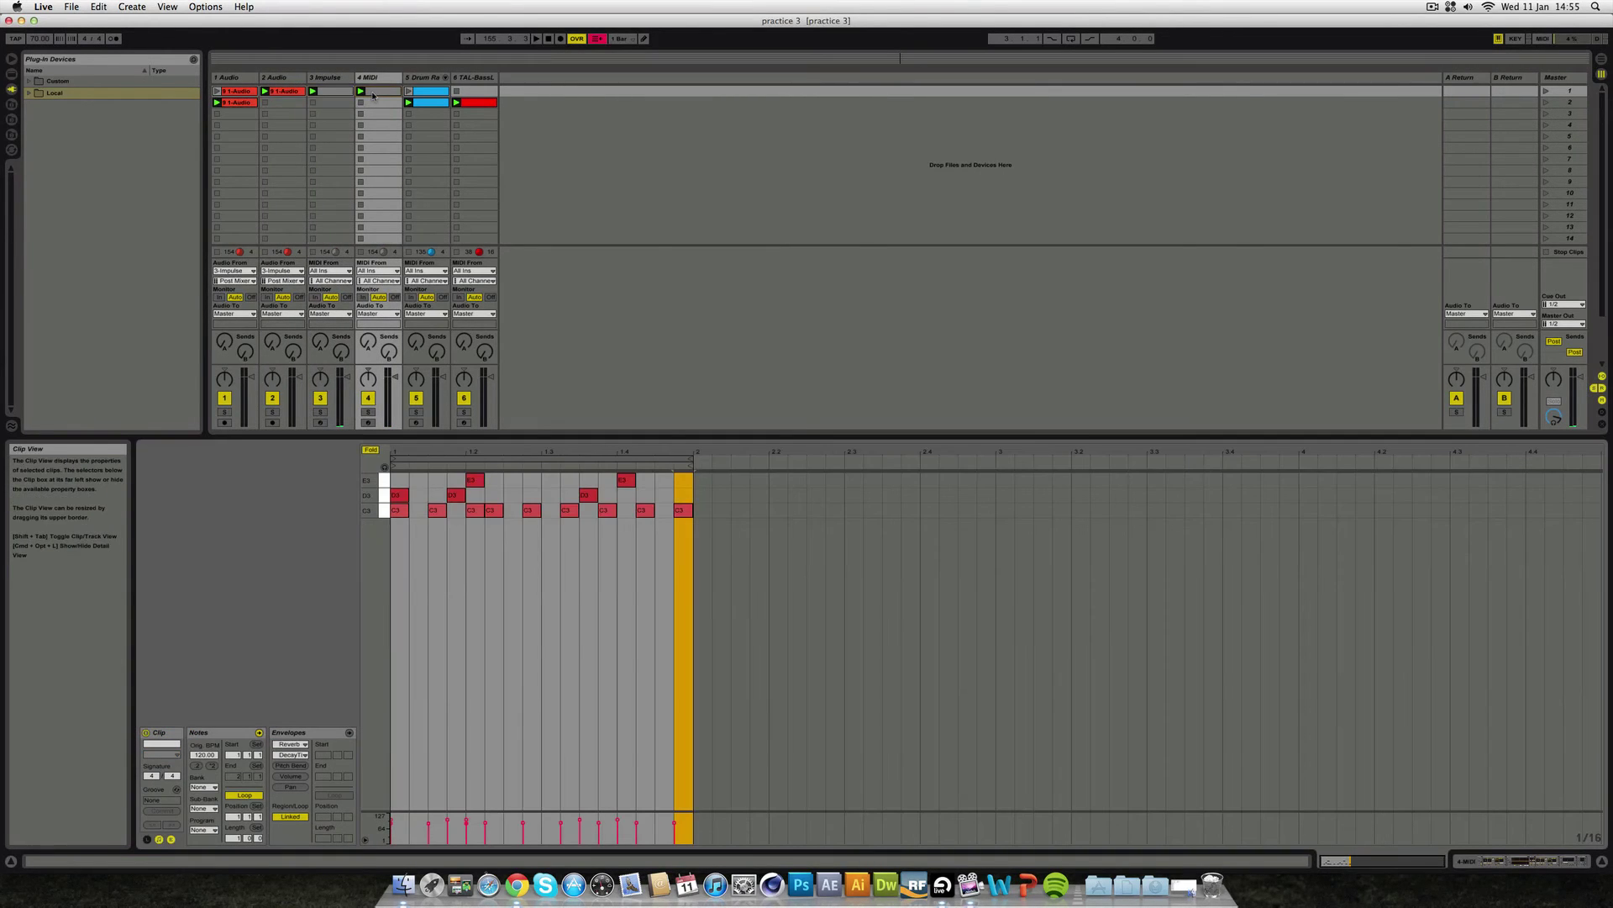
click(431, 98)
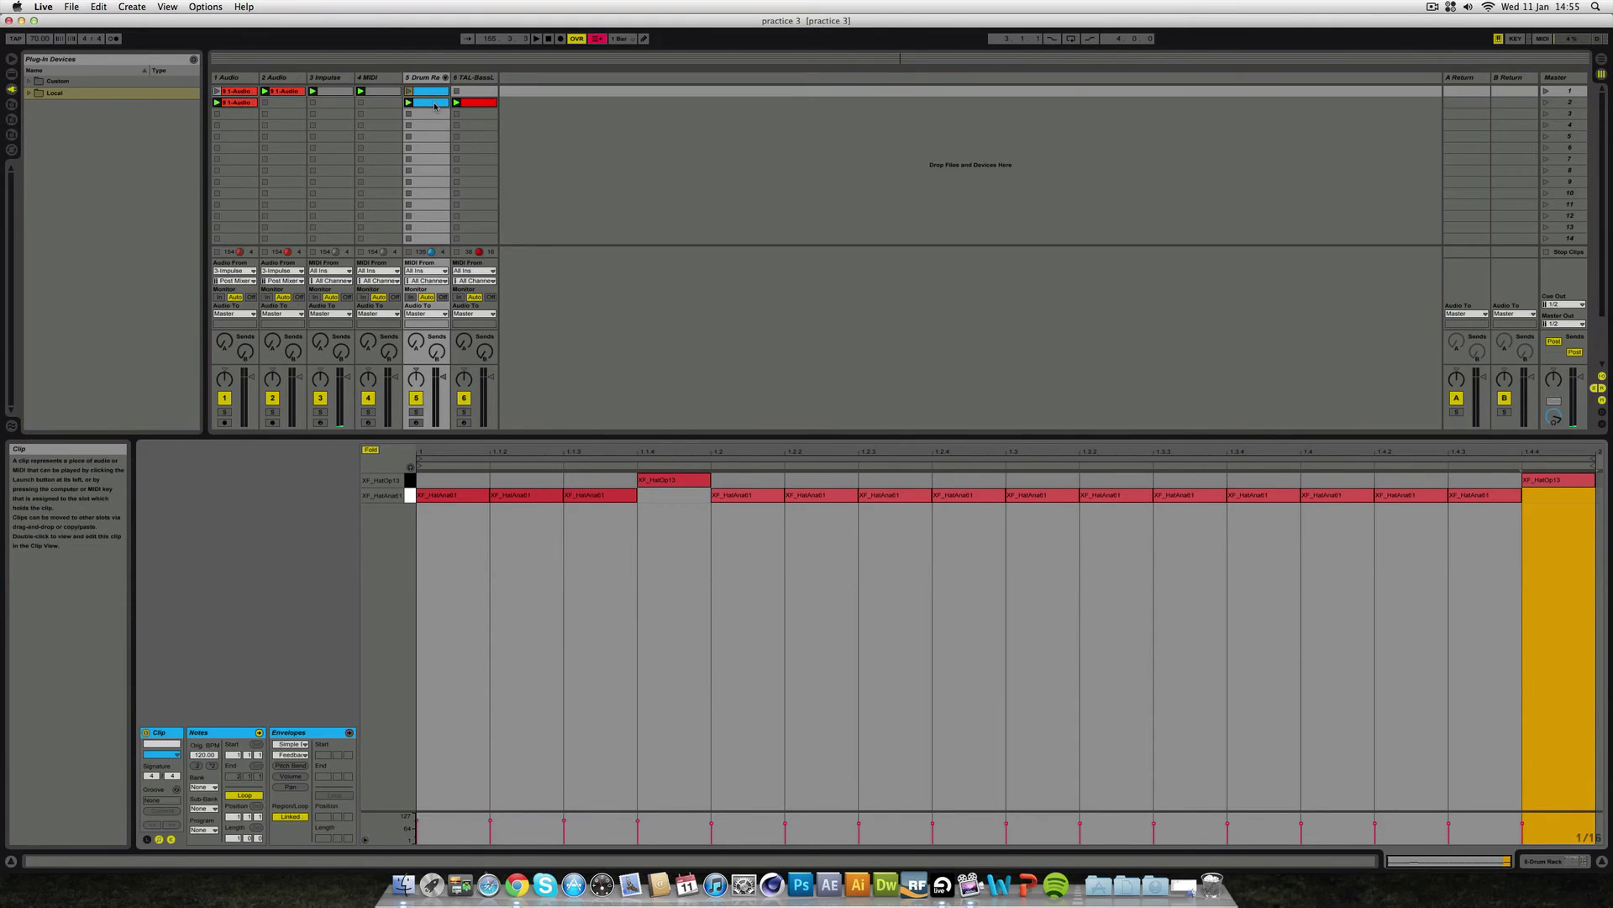
click(435, 106)
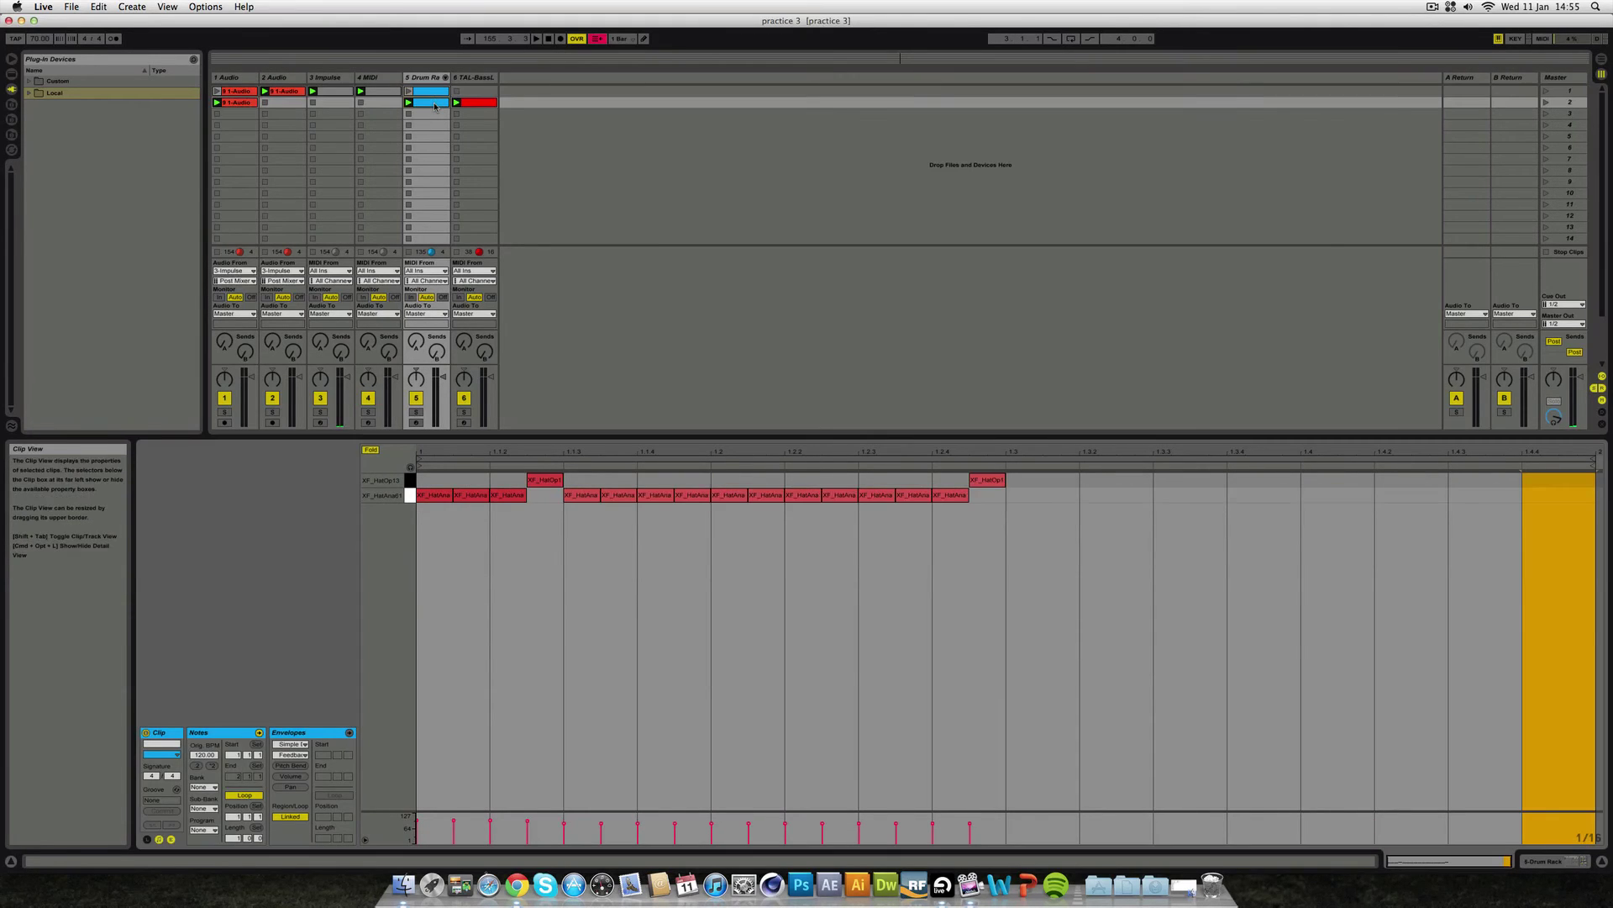
click(476, 104)
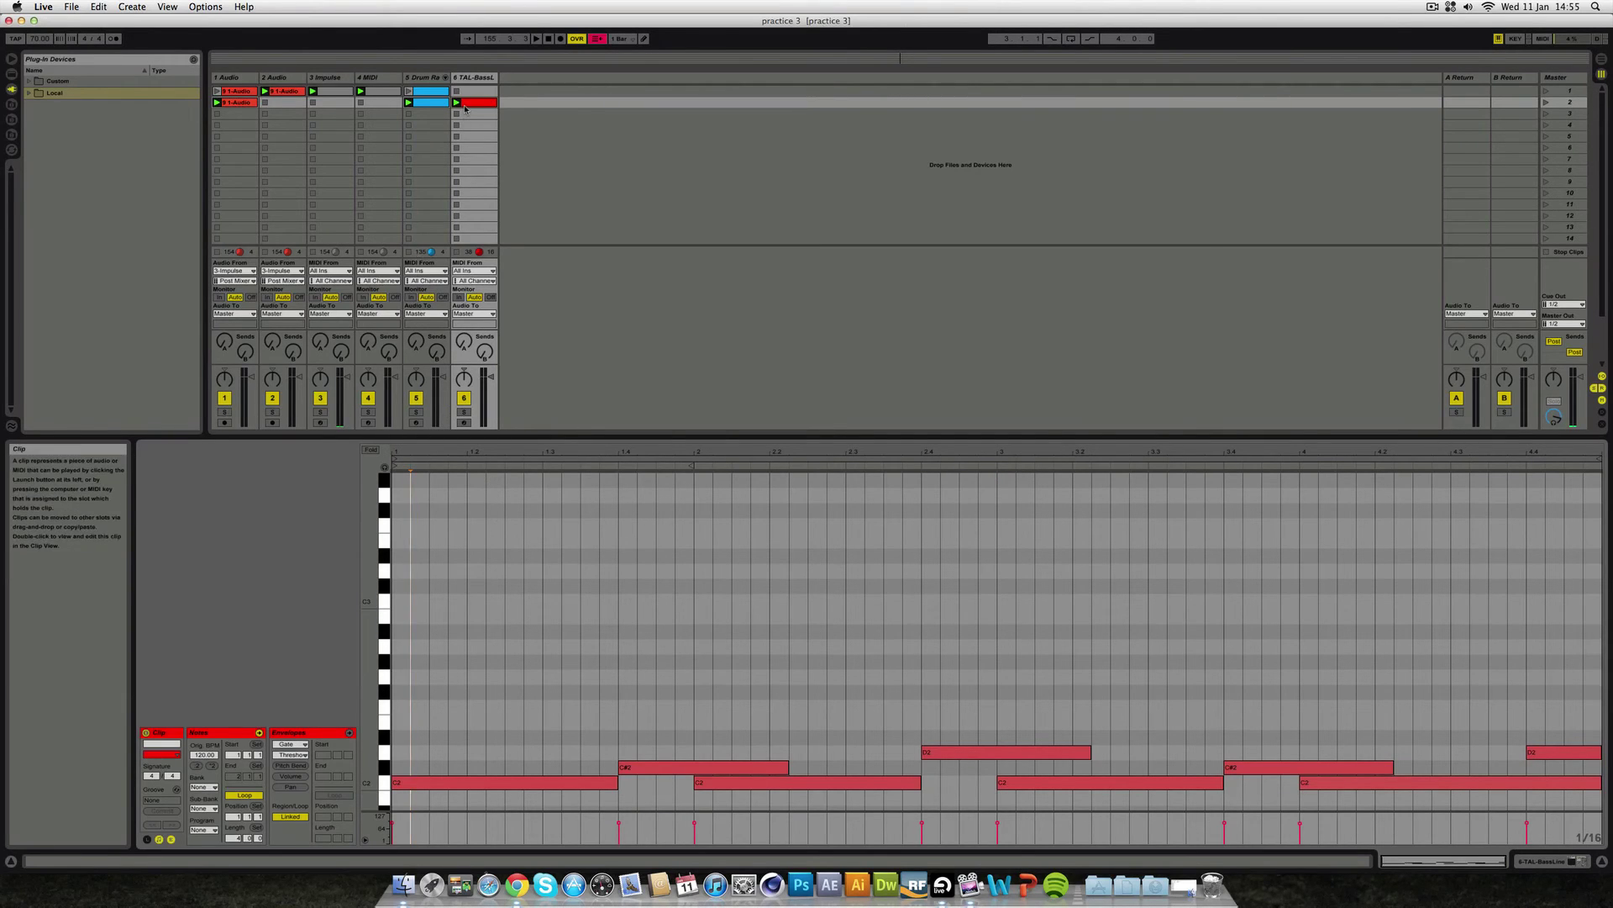
click(234, 80)
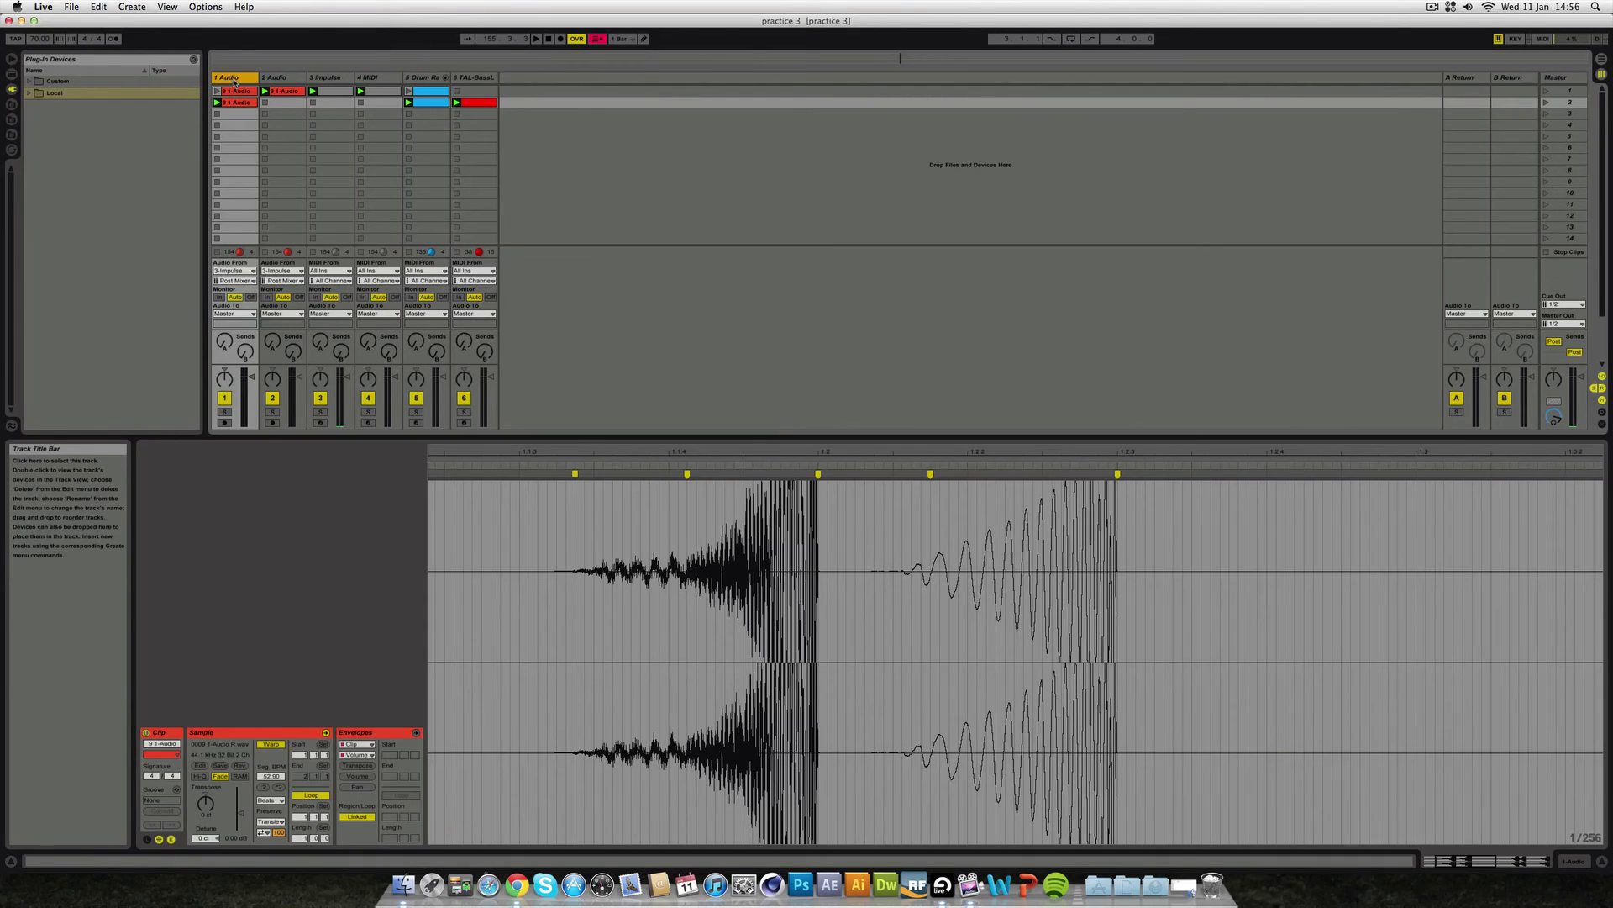
click(284, 78)
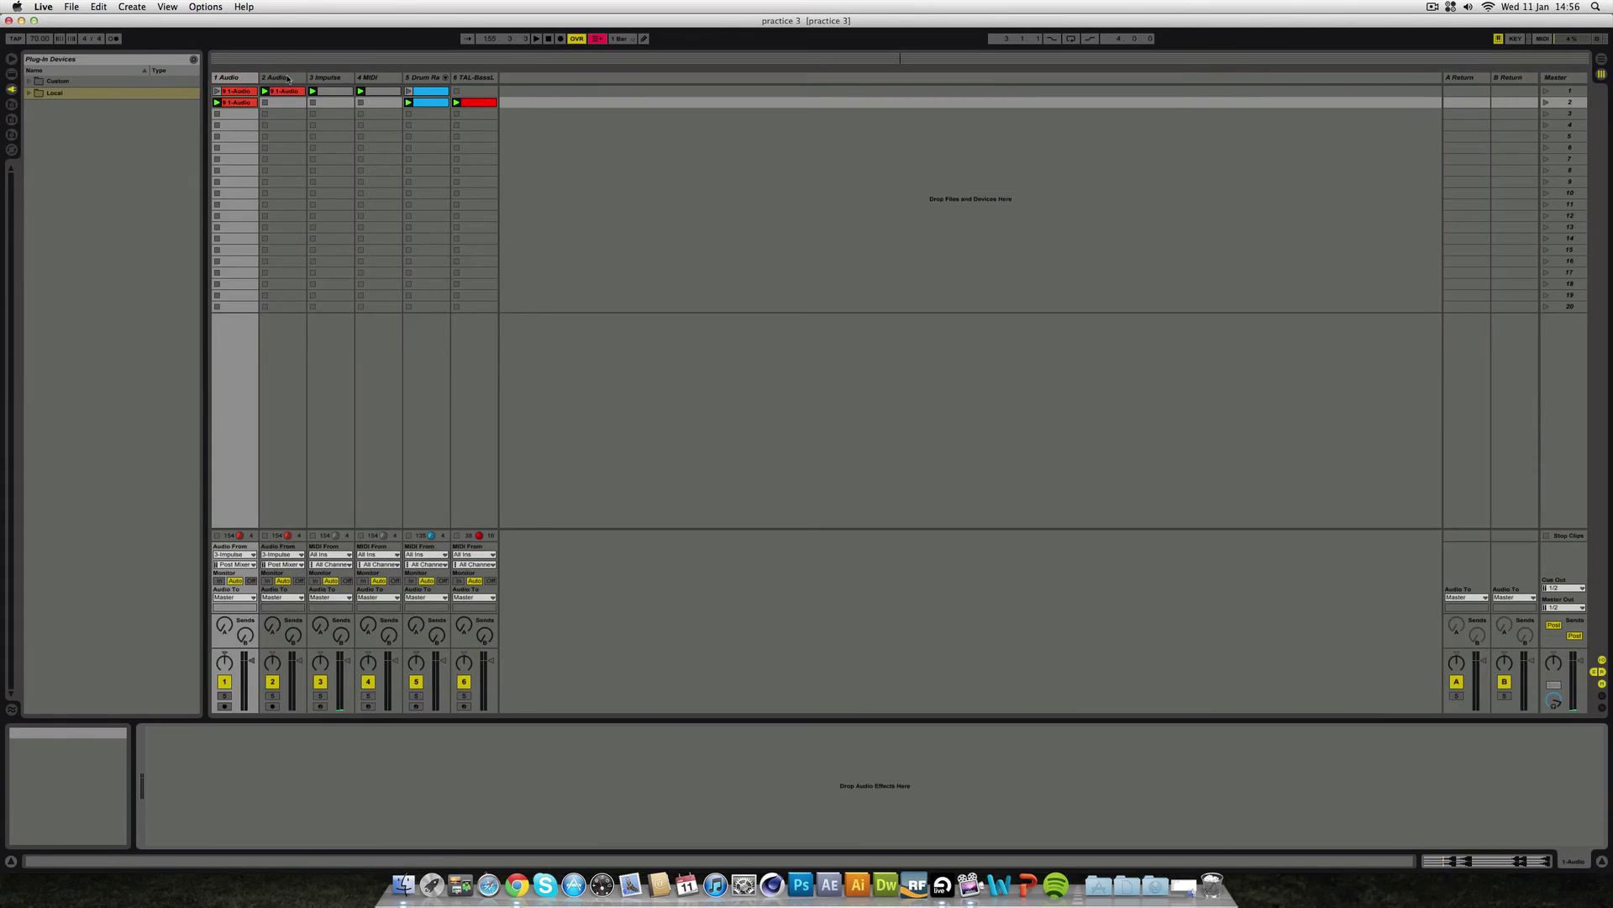
click(319, 79)
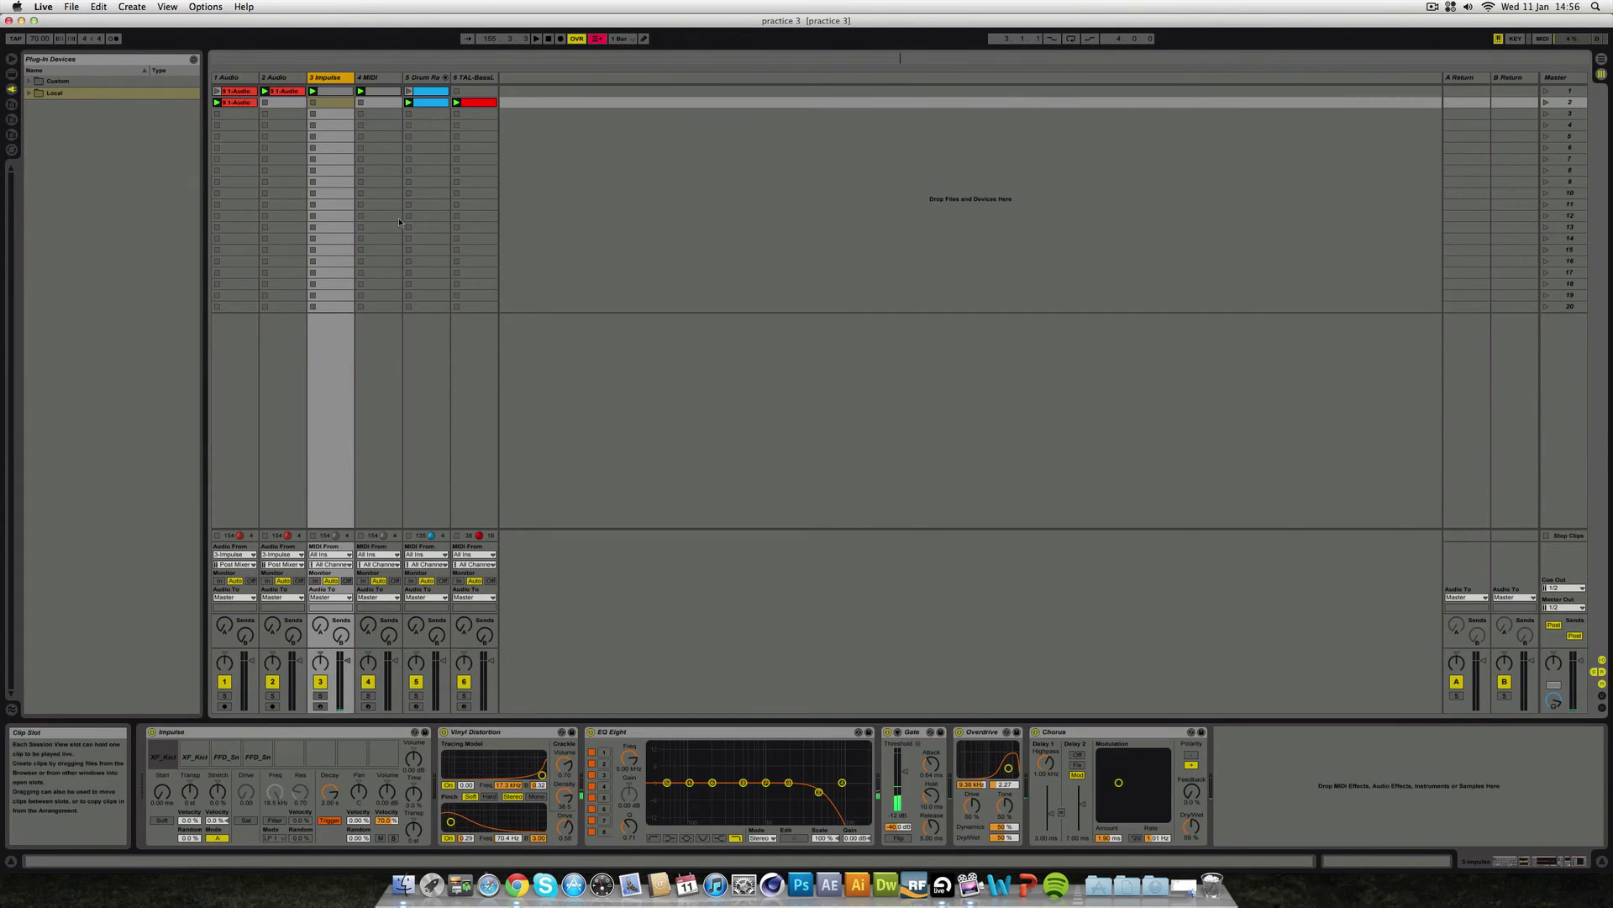
click(390, 79)
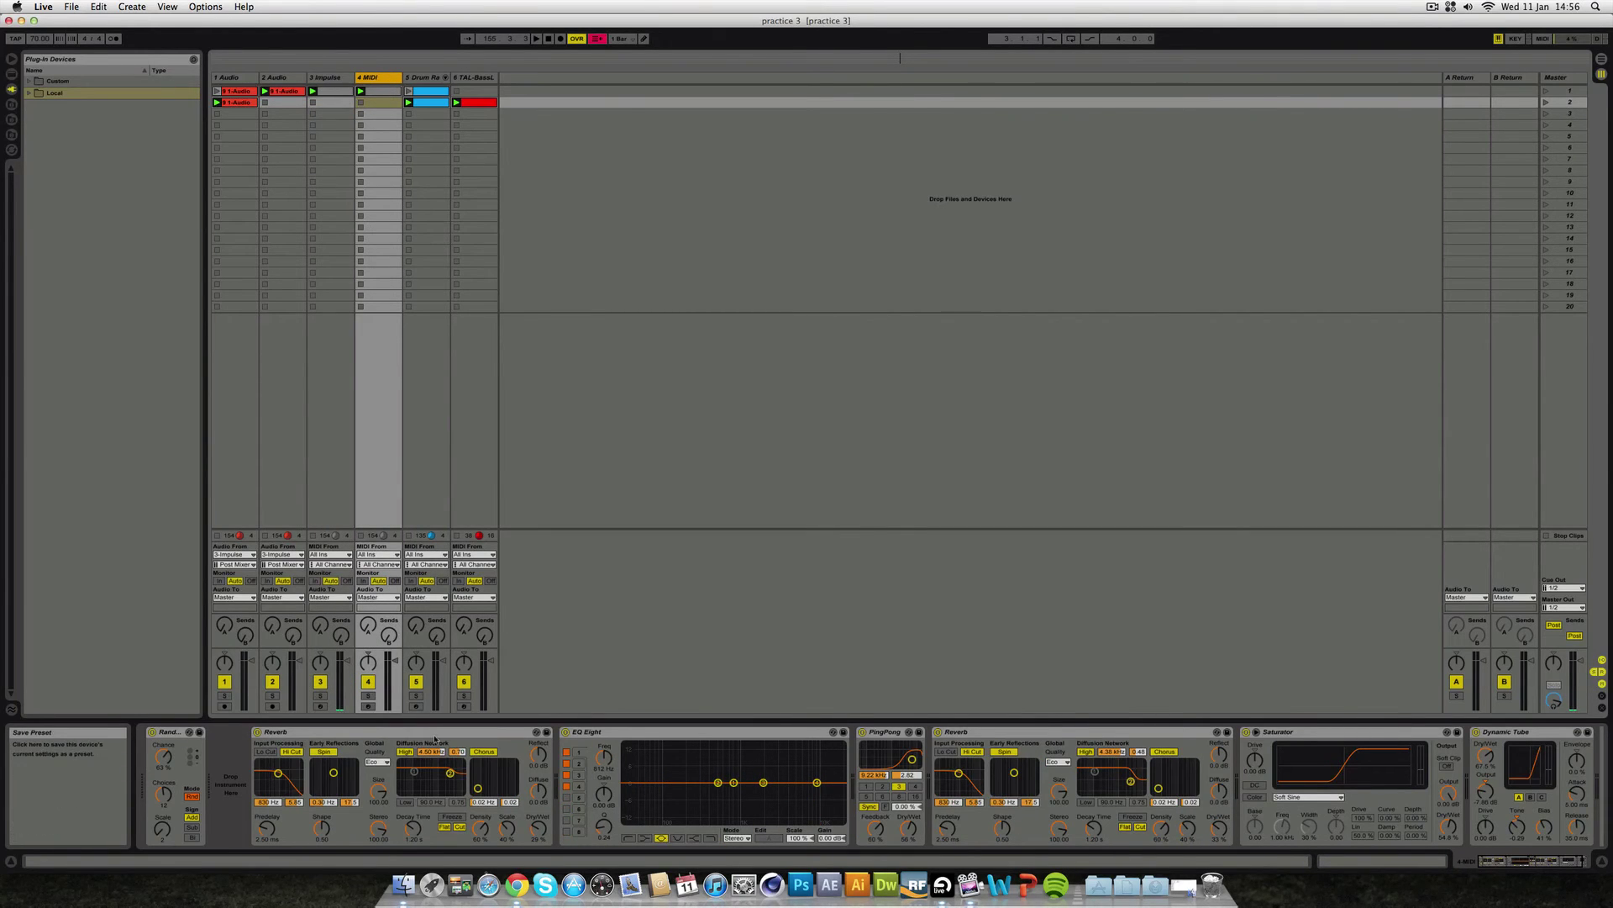
scroll(1300, 768, right, 5)
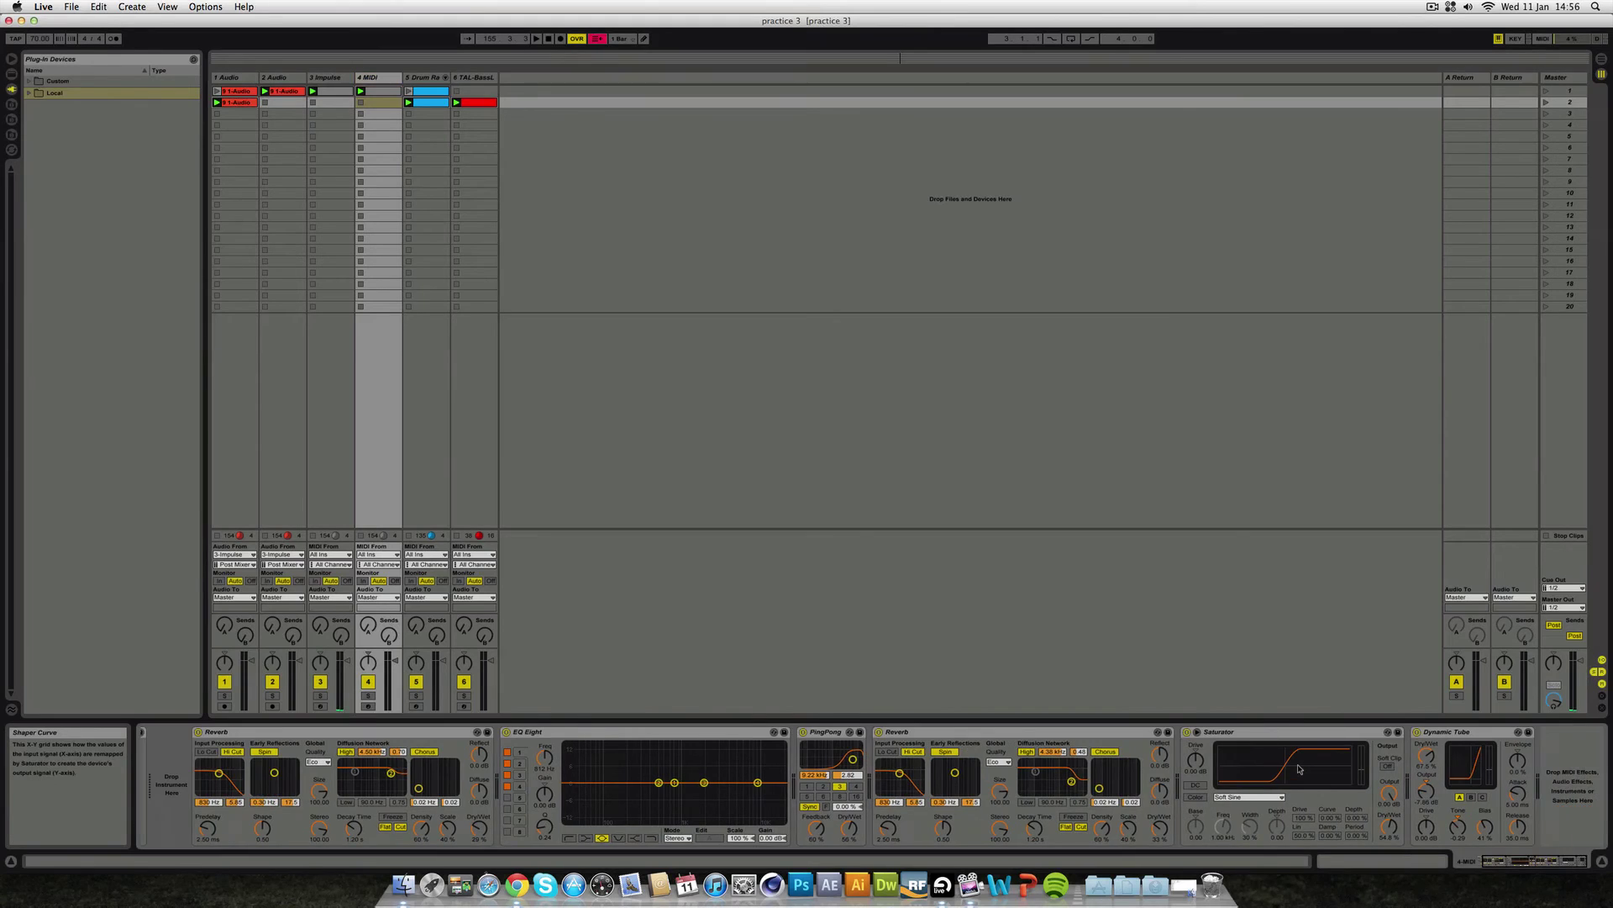
scroll(1300, 768, left, 5)
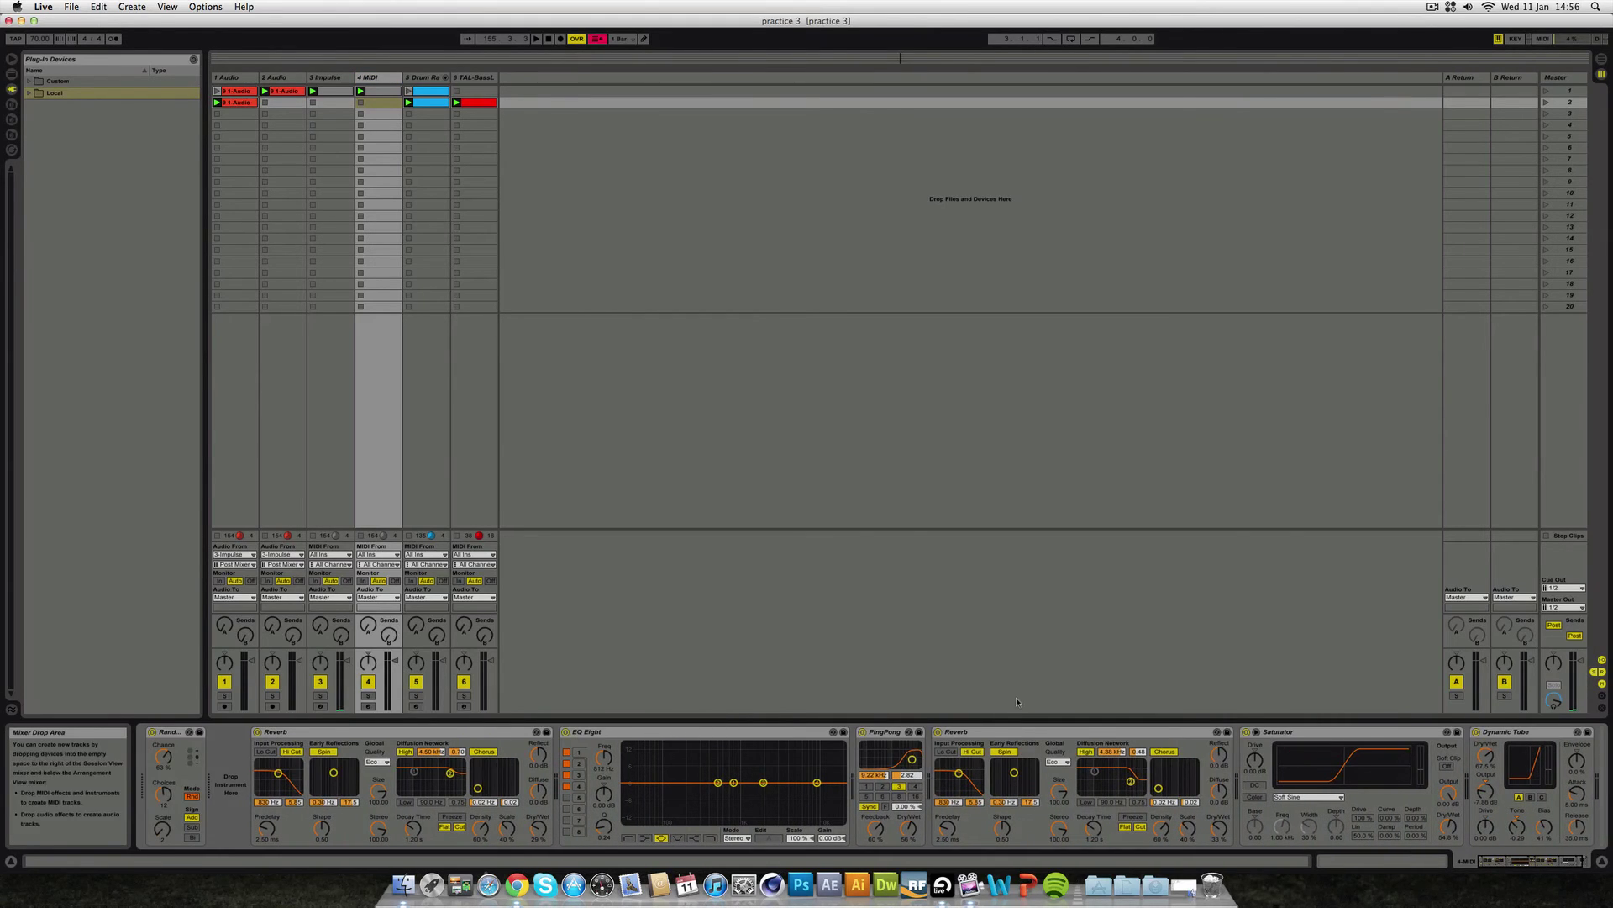
click(431, 77)
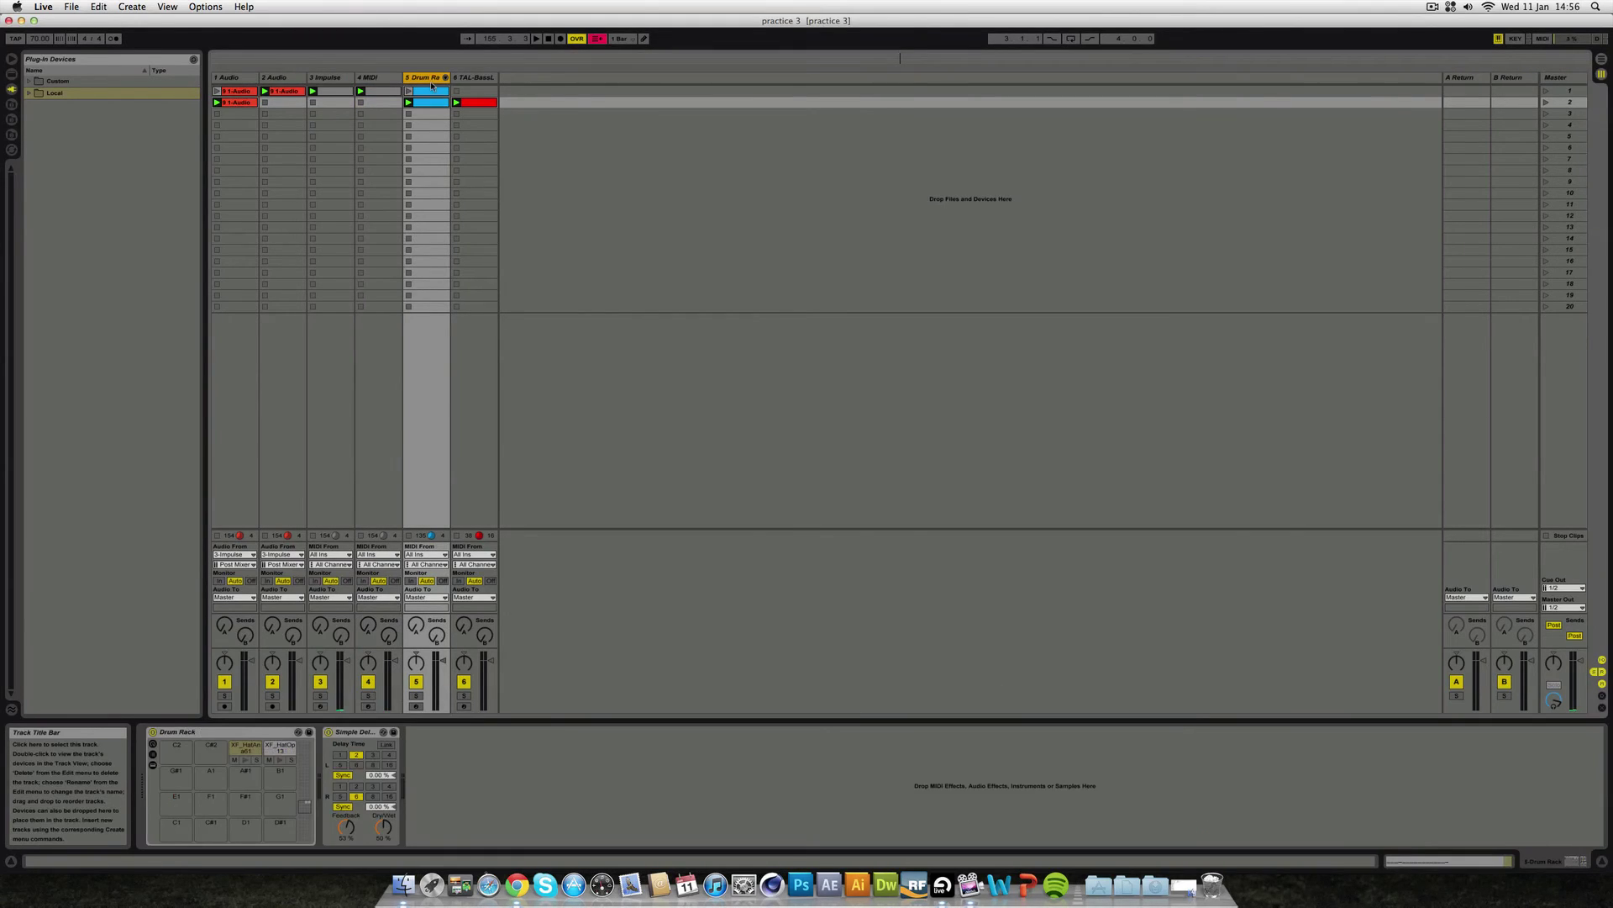
click(461, 78)
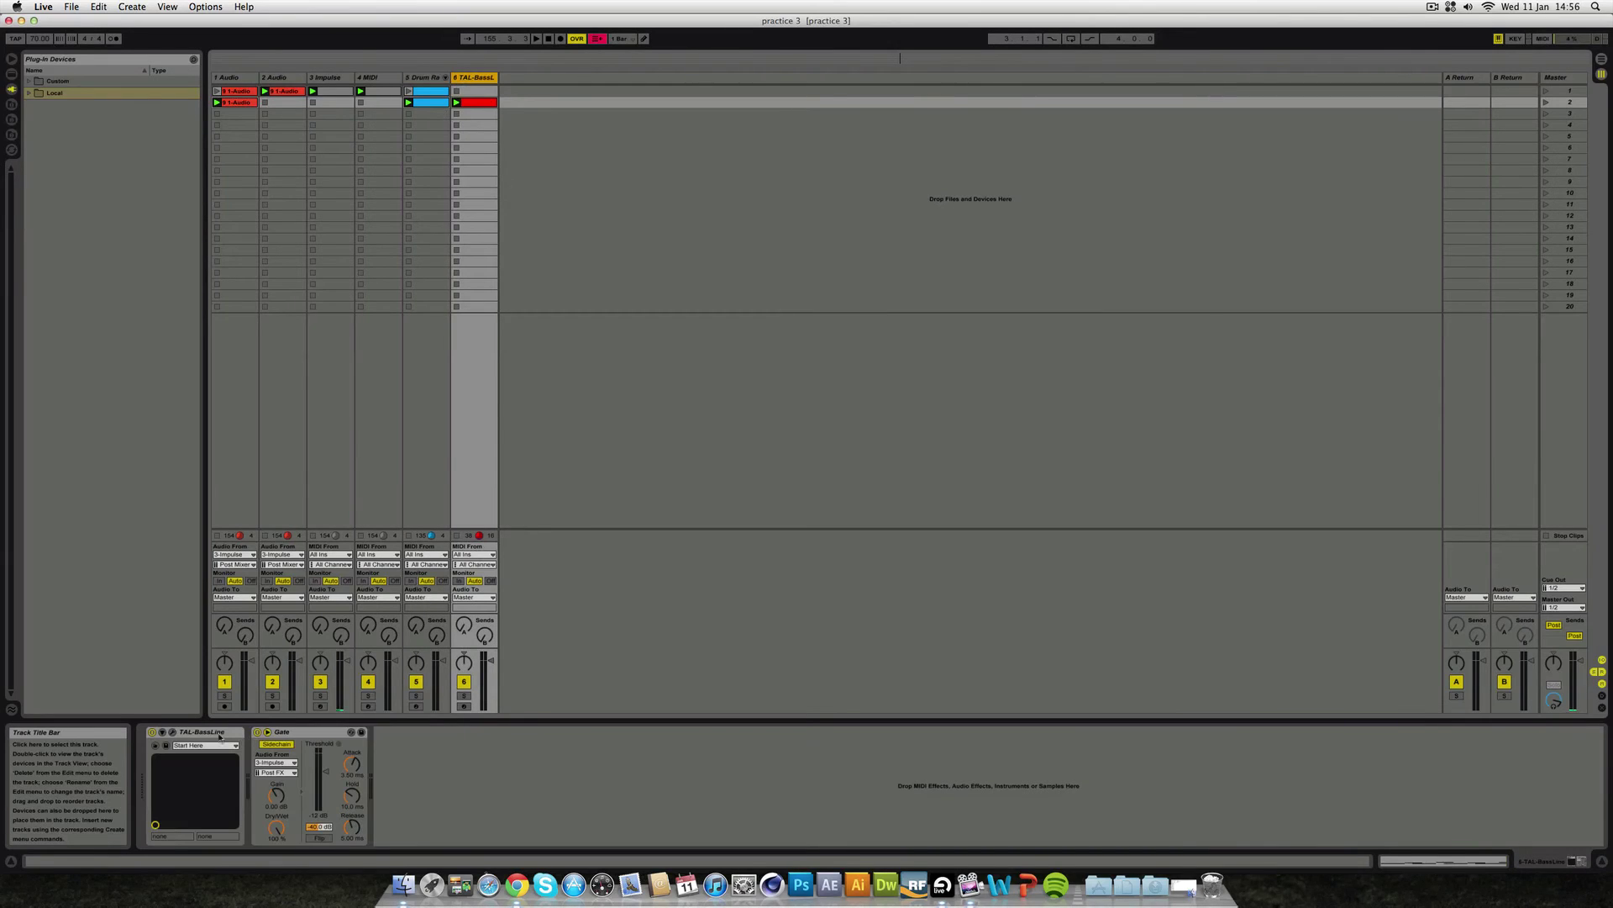
click(172, 732)
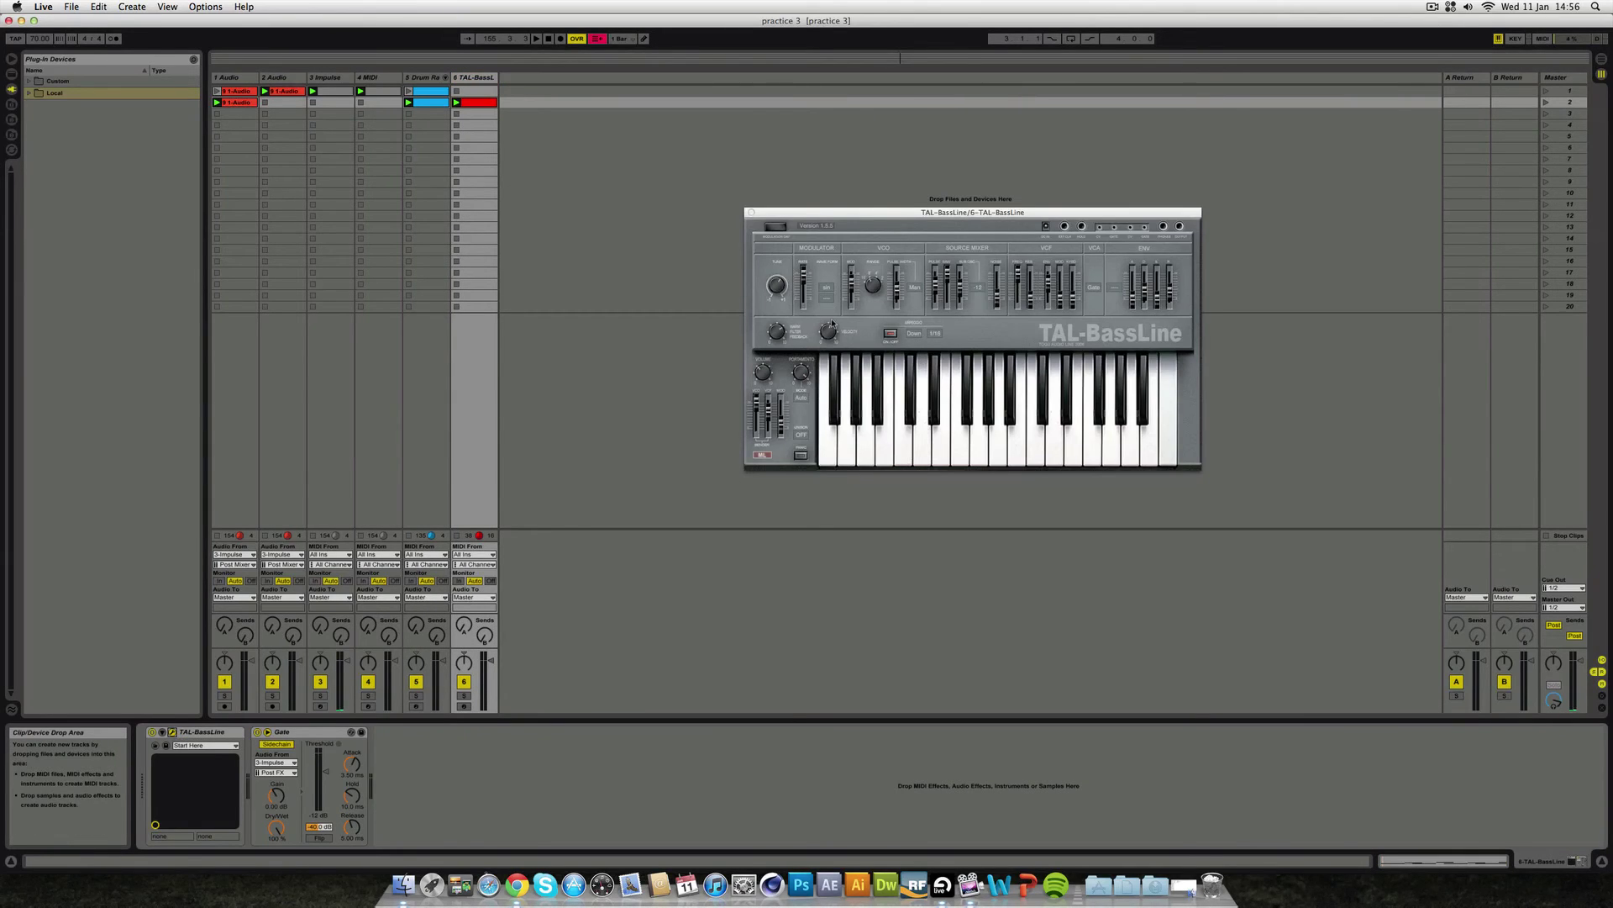
click(752, 211)
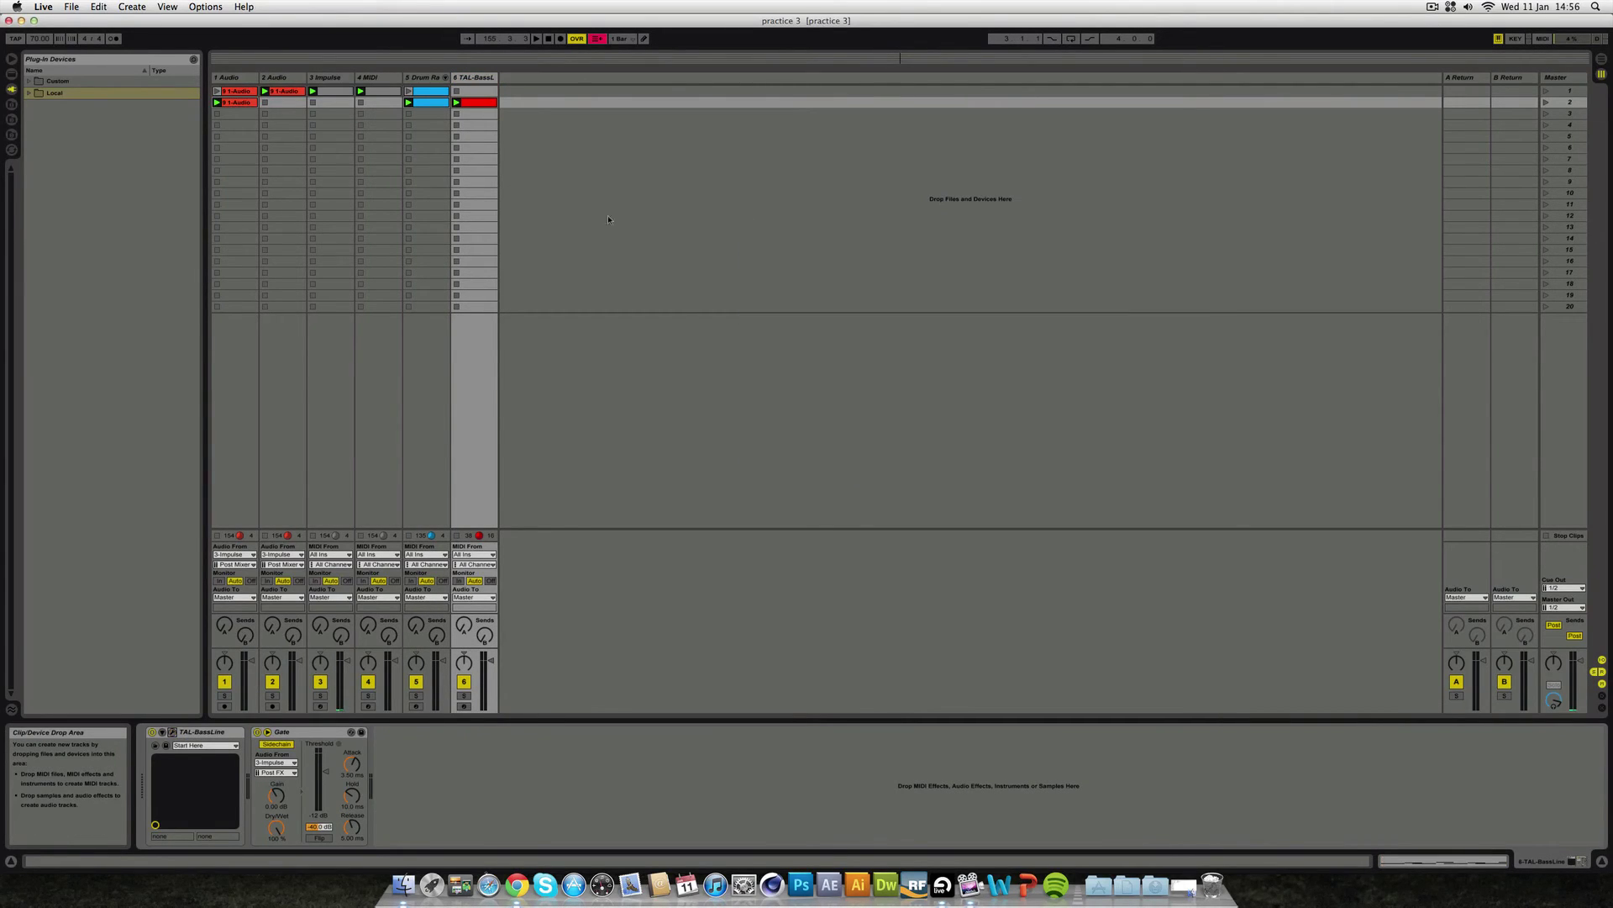
click(285, 78)
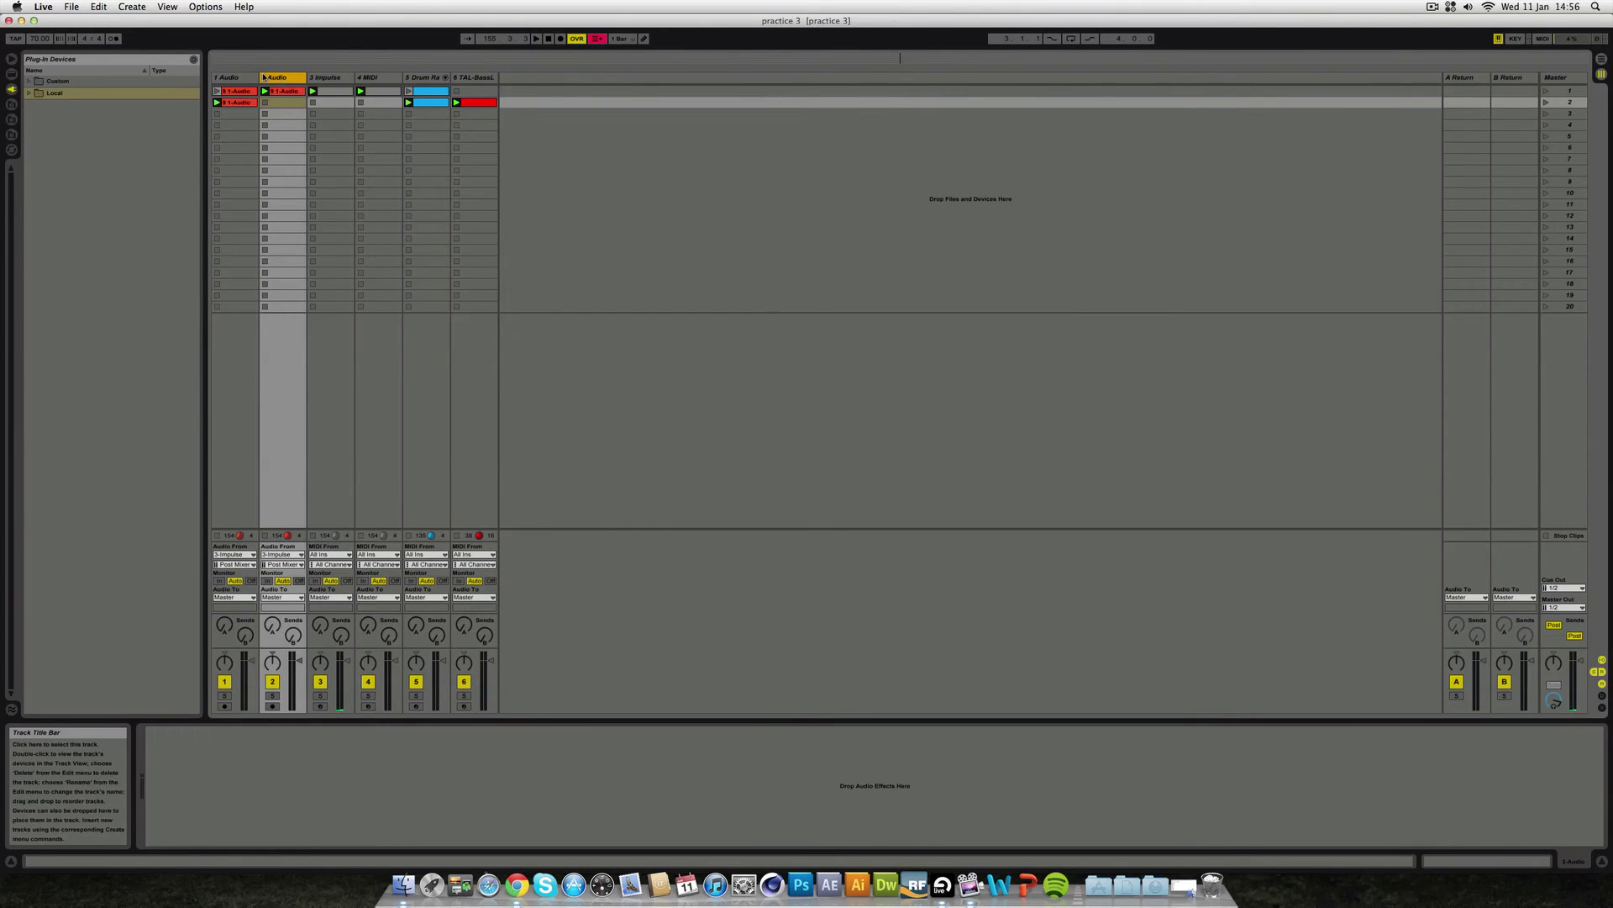
- Switch to Chrome's uploads list and open the Dizzy Fraction - Flying High (HQ) video
click(516, 884)
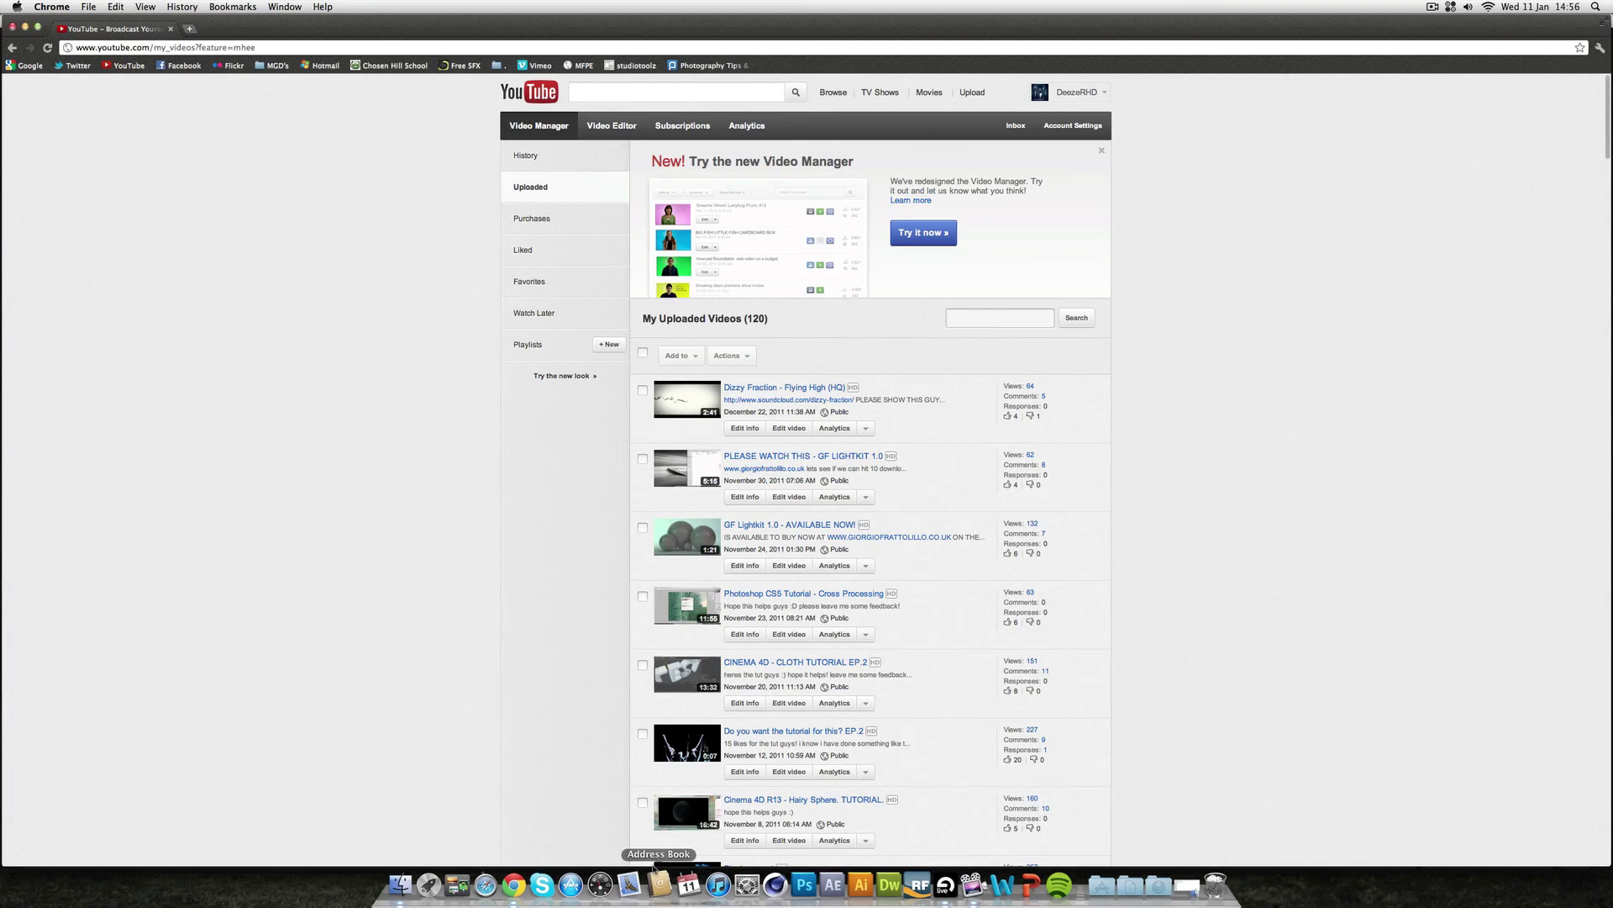
click(777, 392)
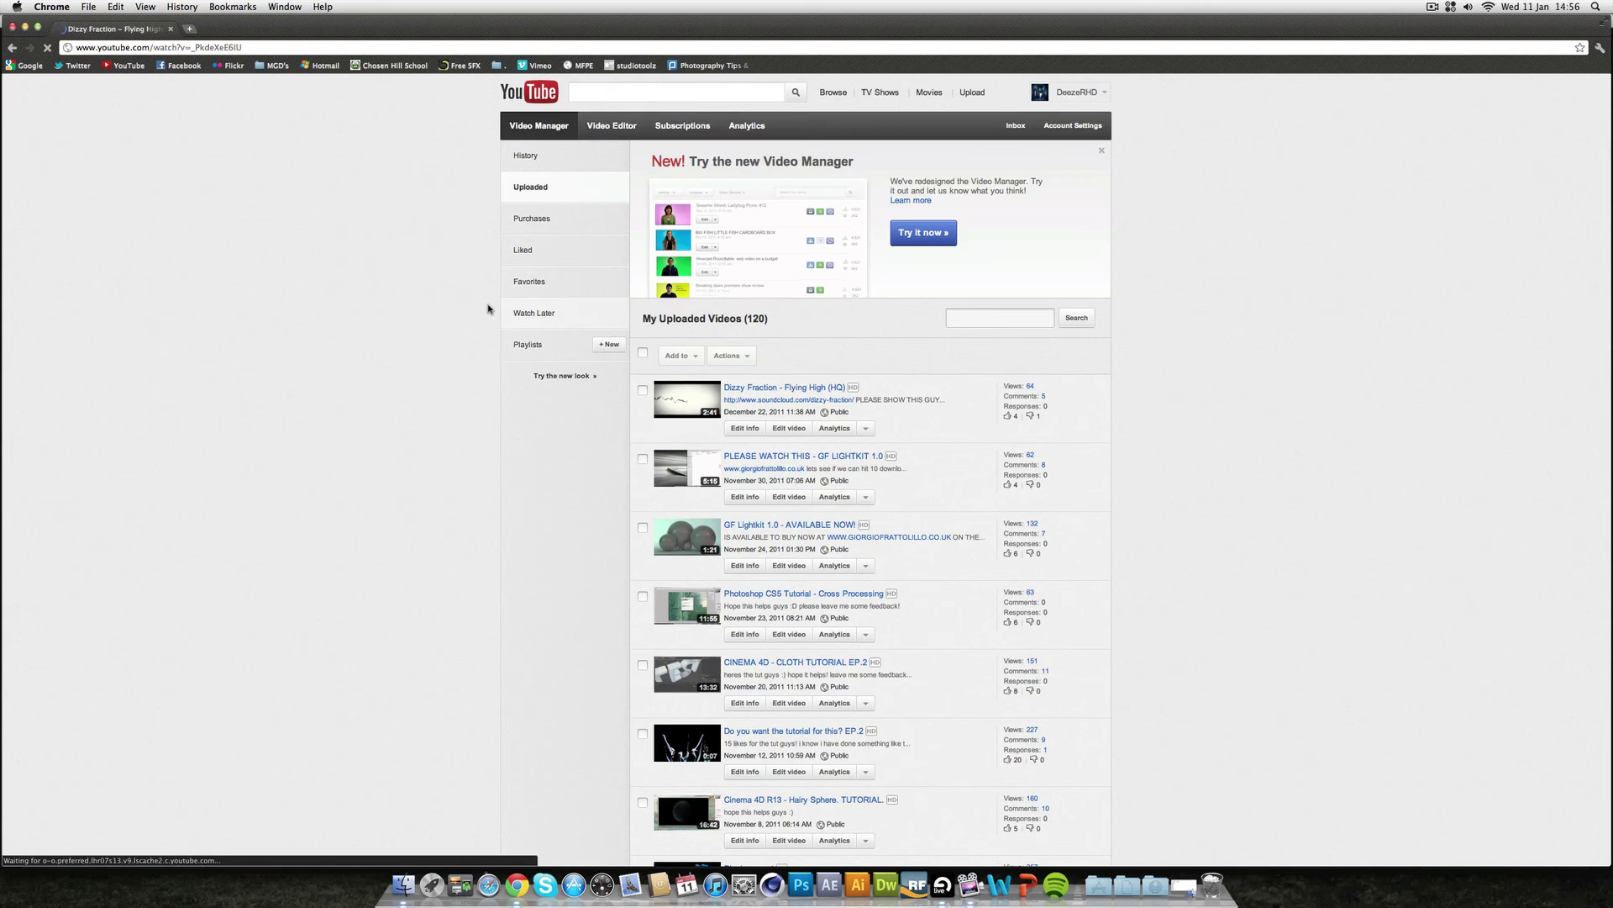
- Play Flying High (HQ) with sound on, pause at 0:27, and click into the comment box
key(XF86AudioMute)
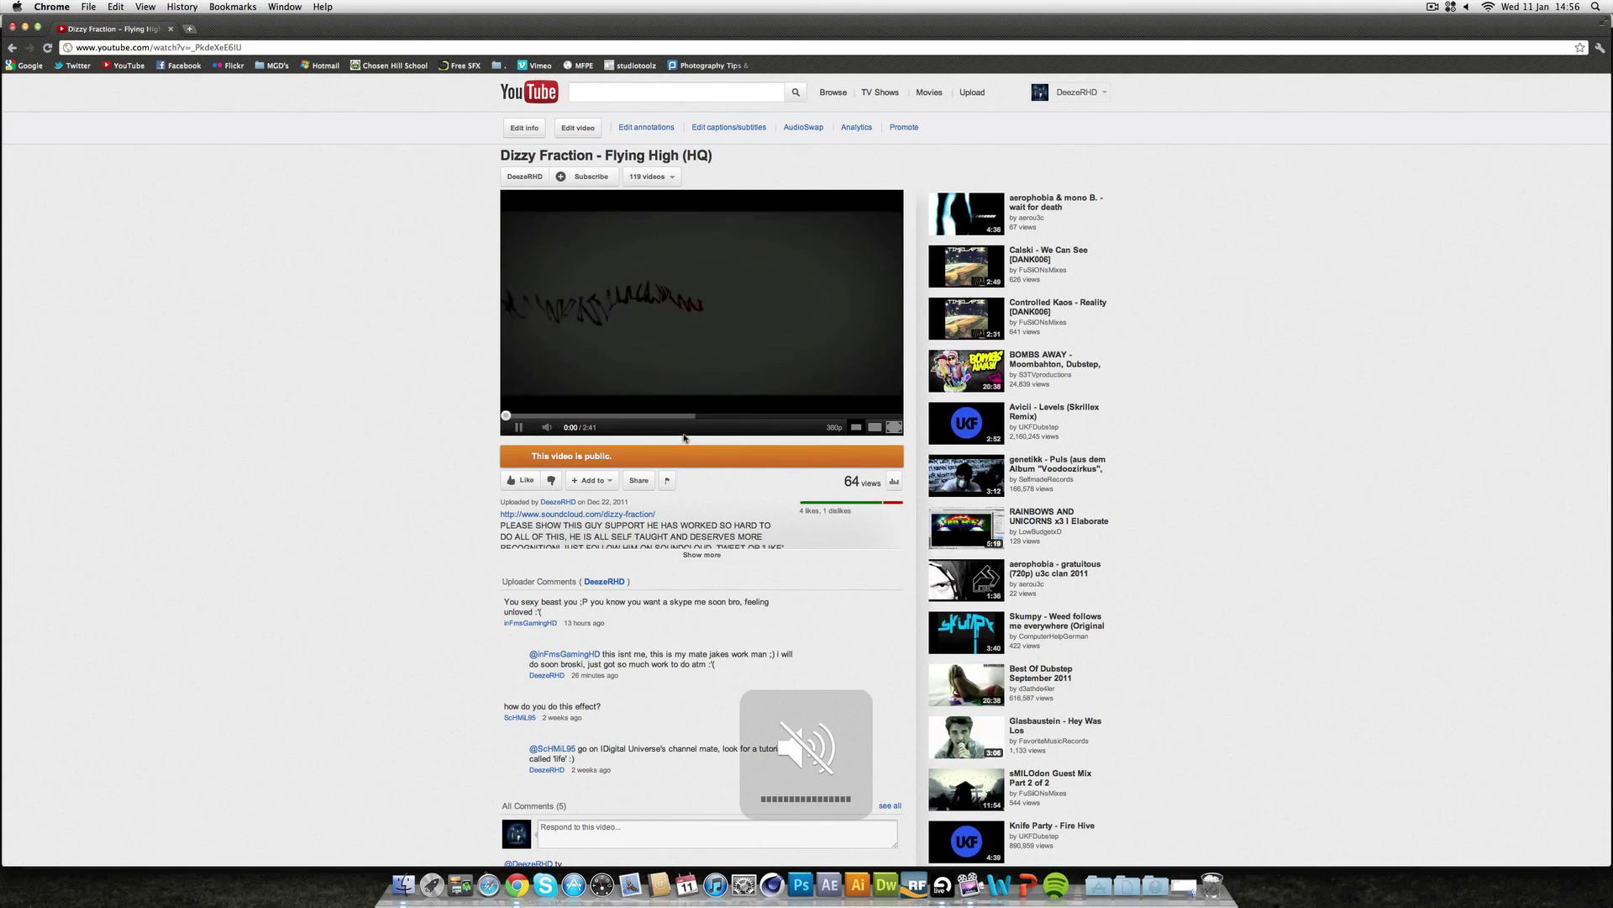
key(XF86AudioMute)
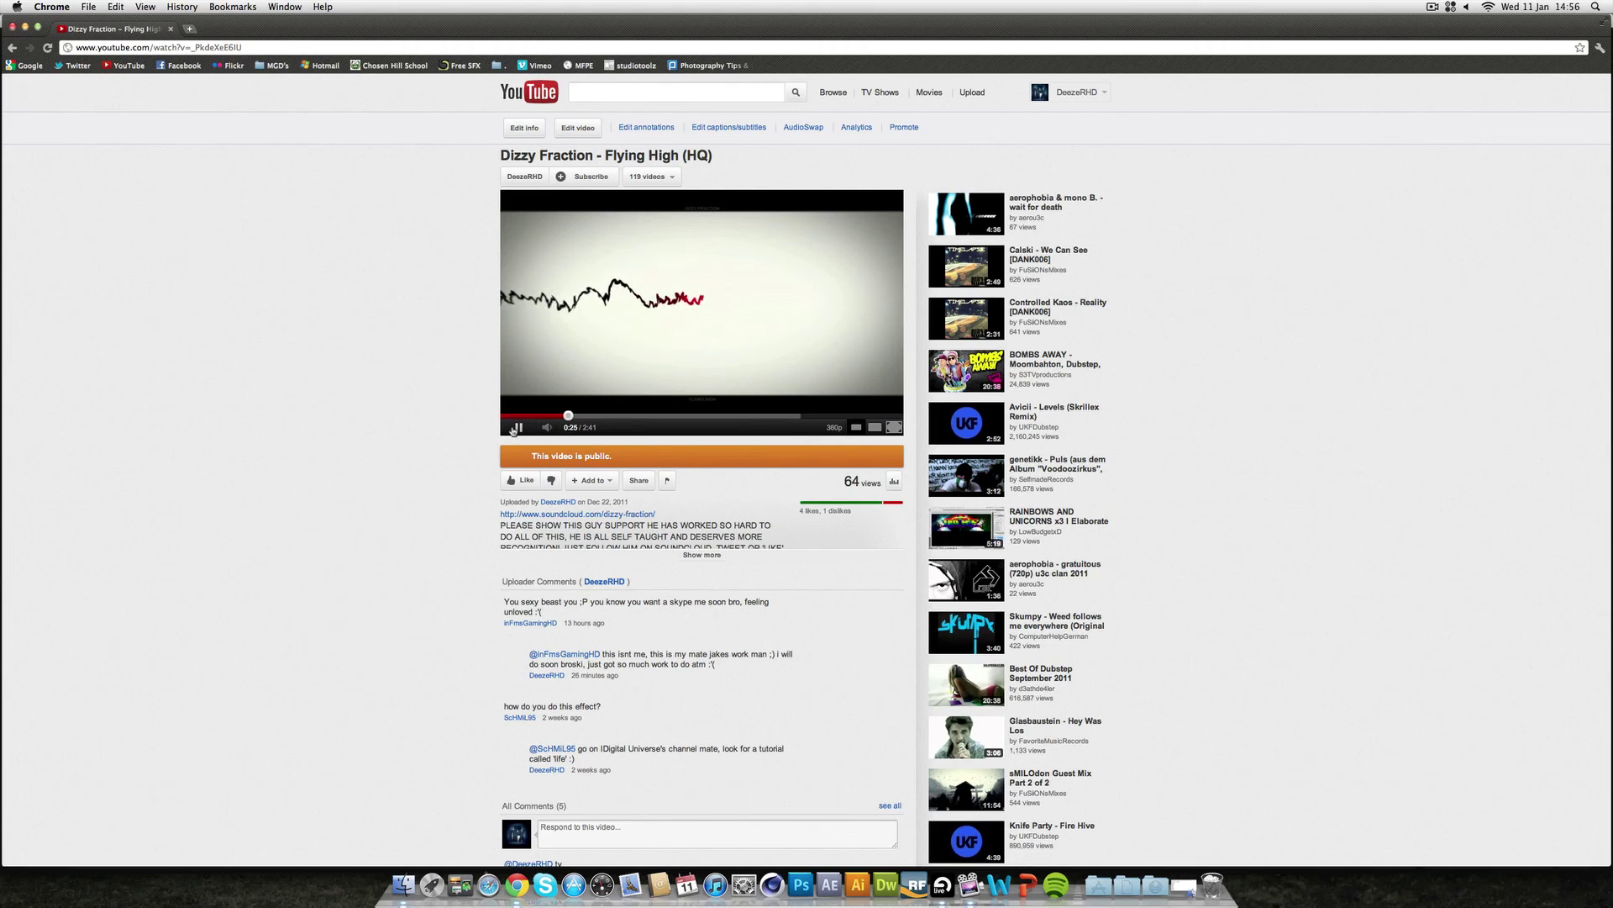
key(XF86AudioRaiseVolume)
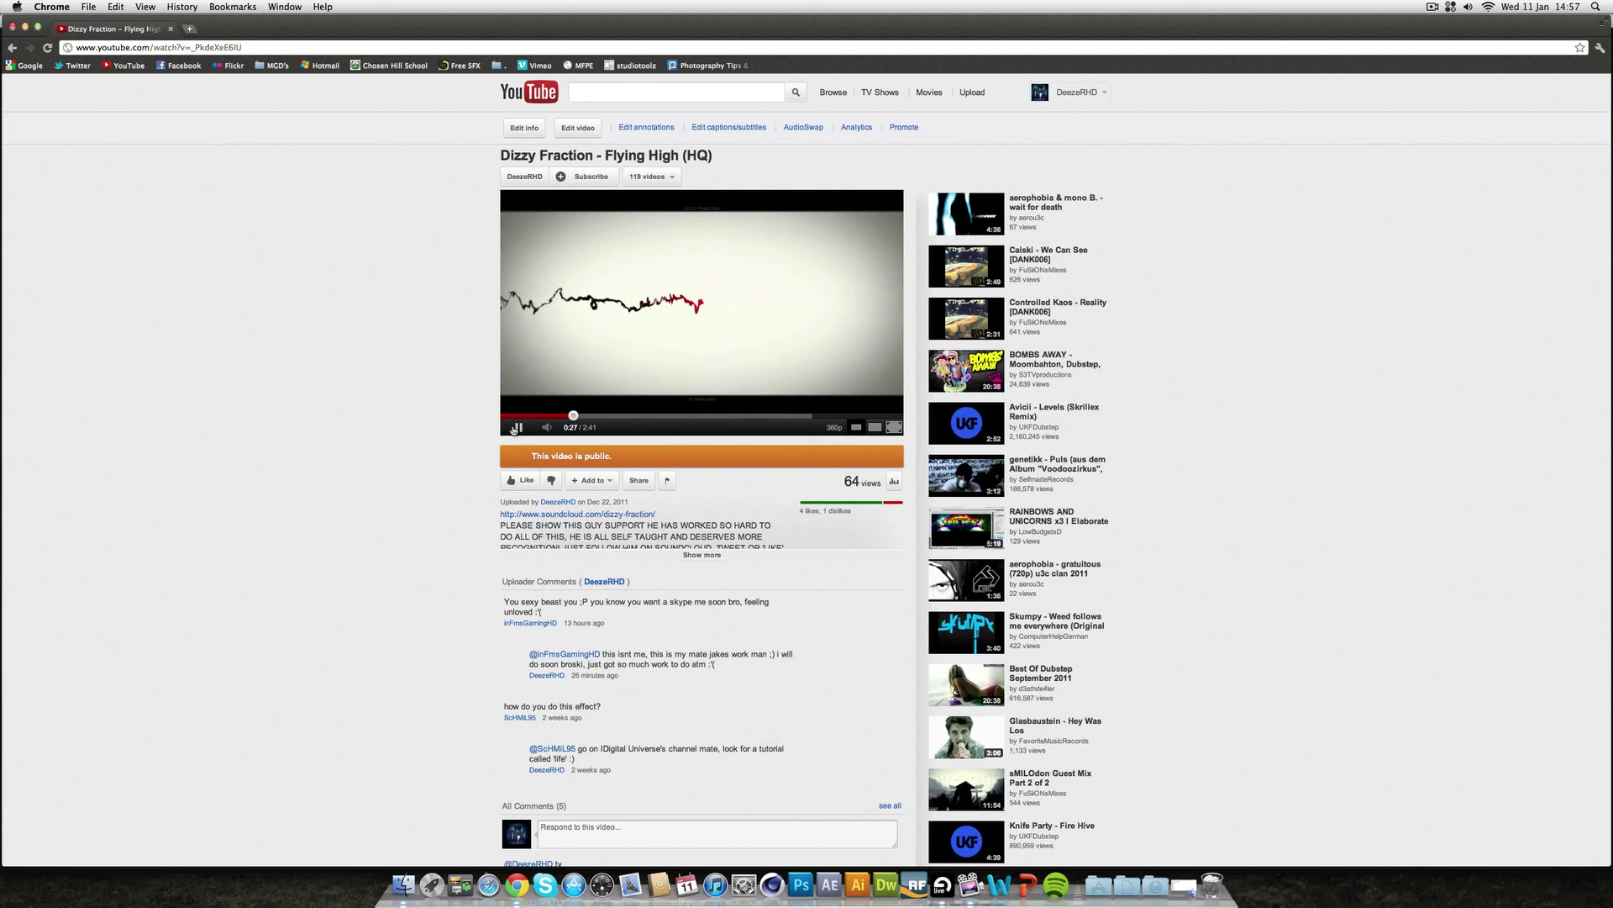
click(516, 427)
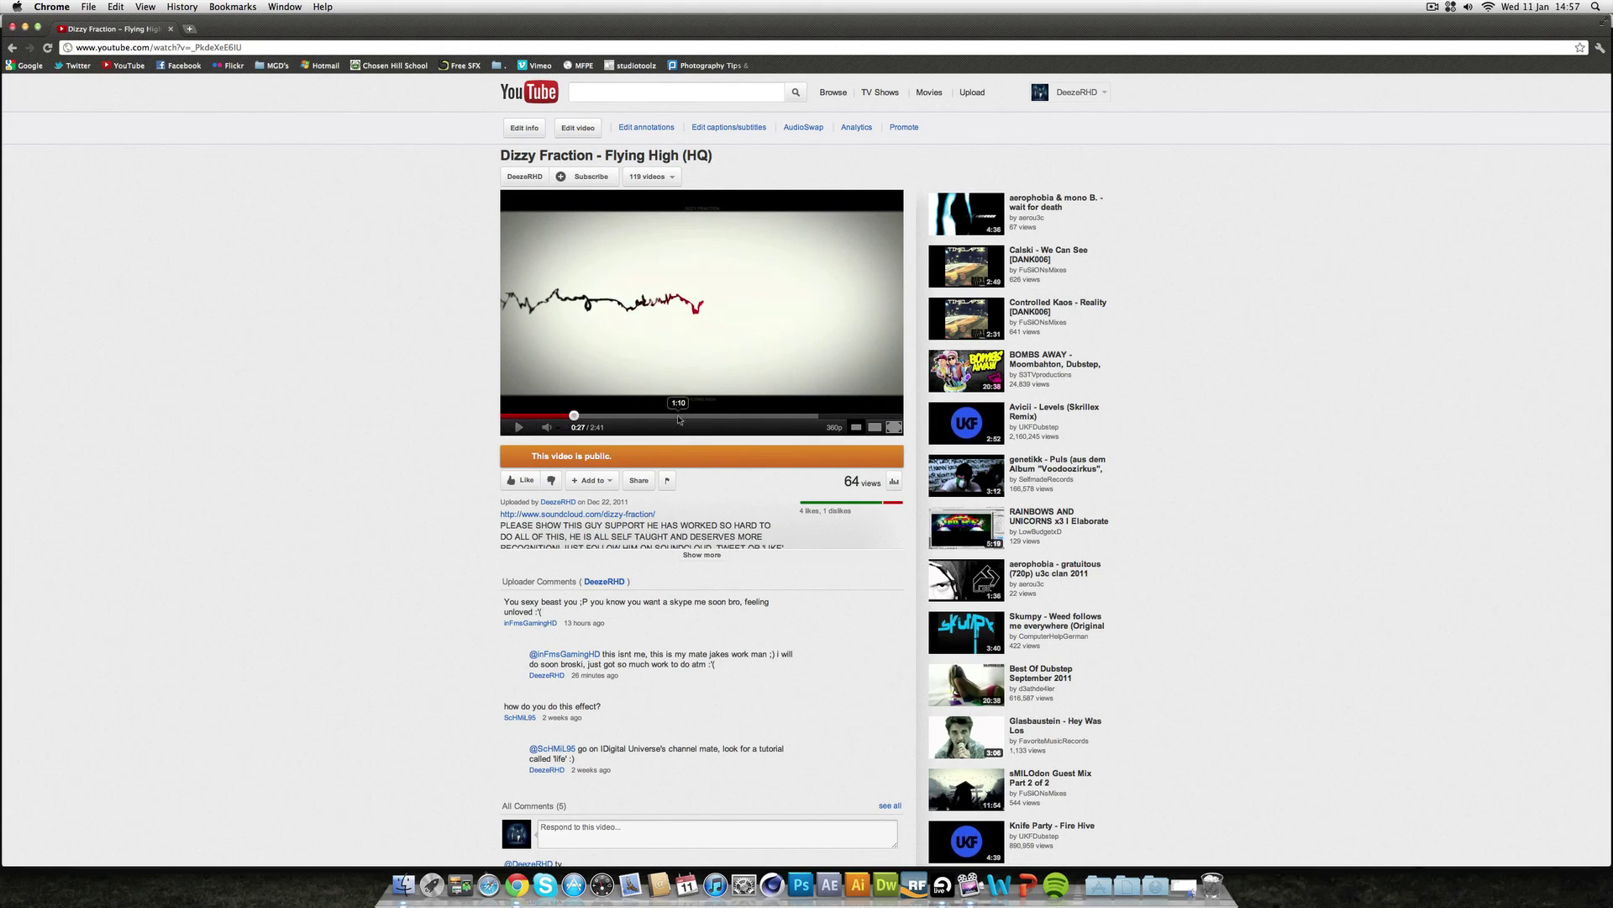
scroll(672, 378, down, 1)
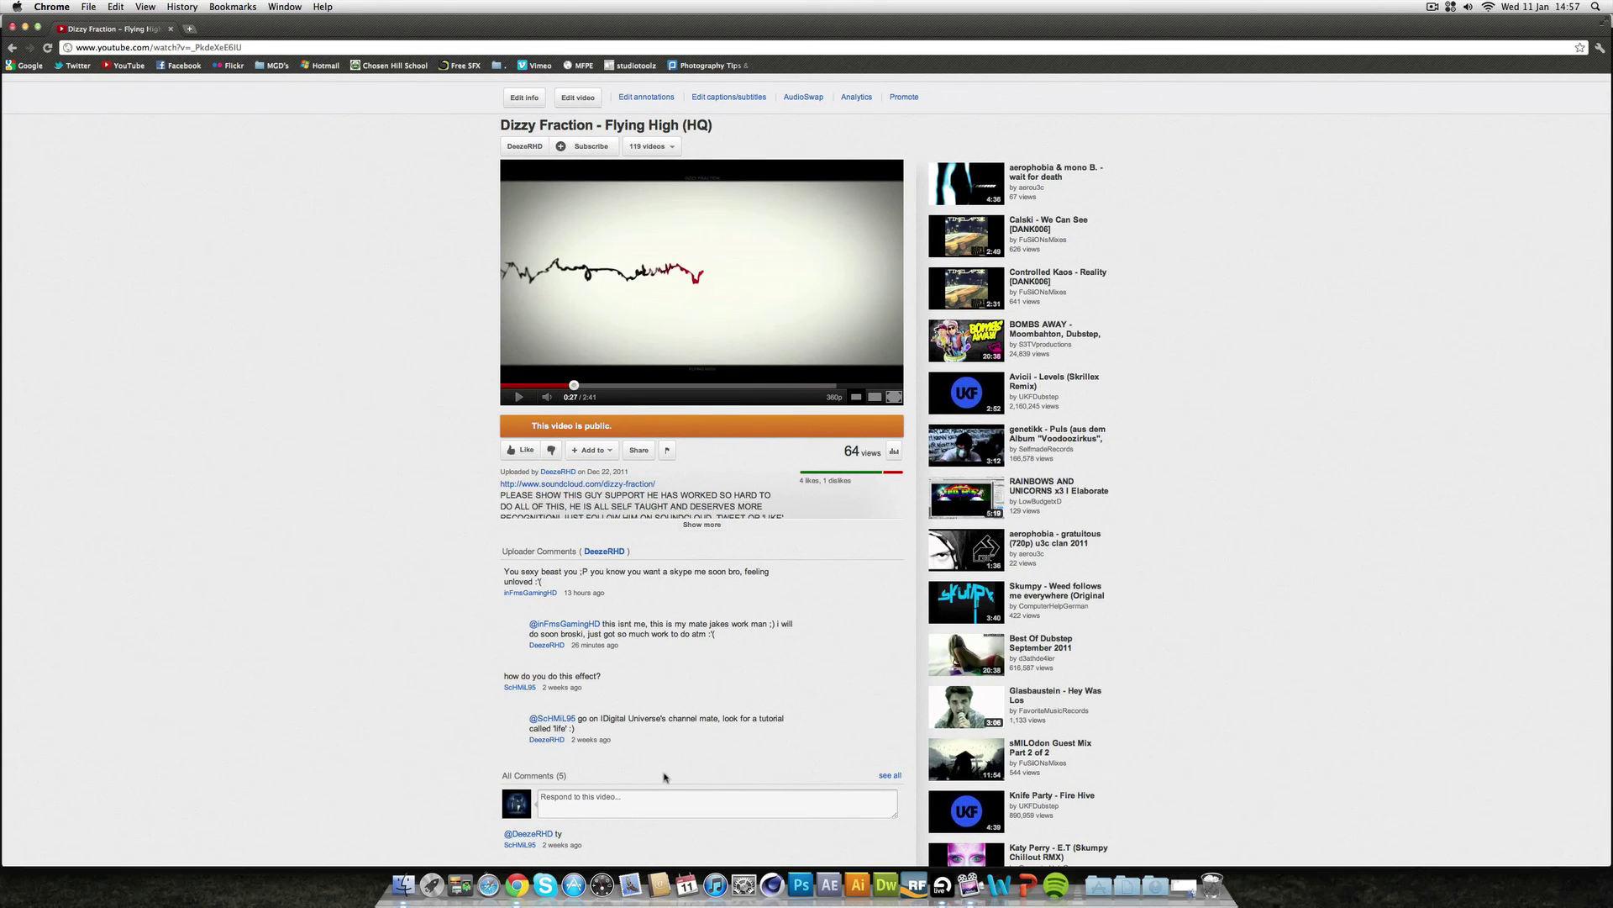
click(664, 802)
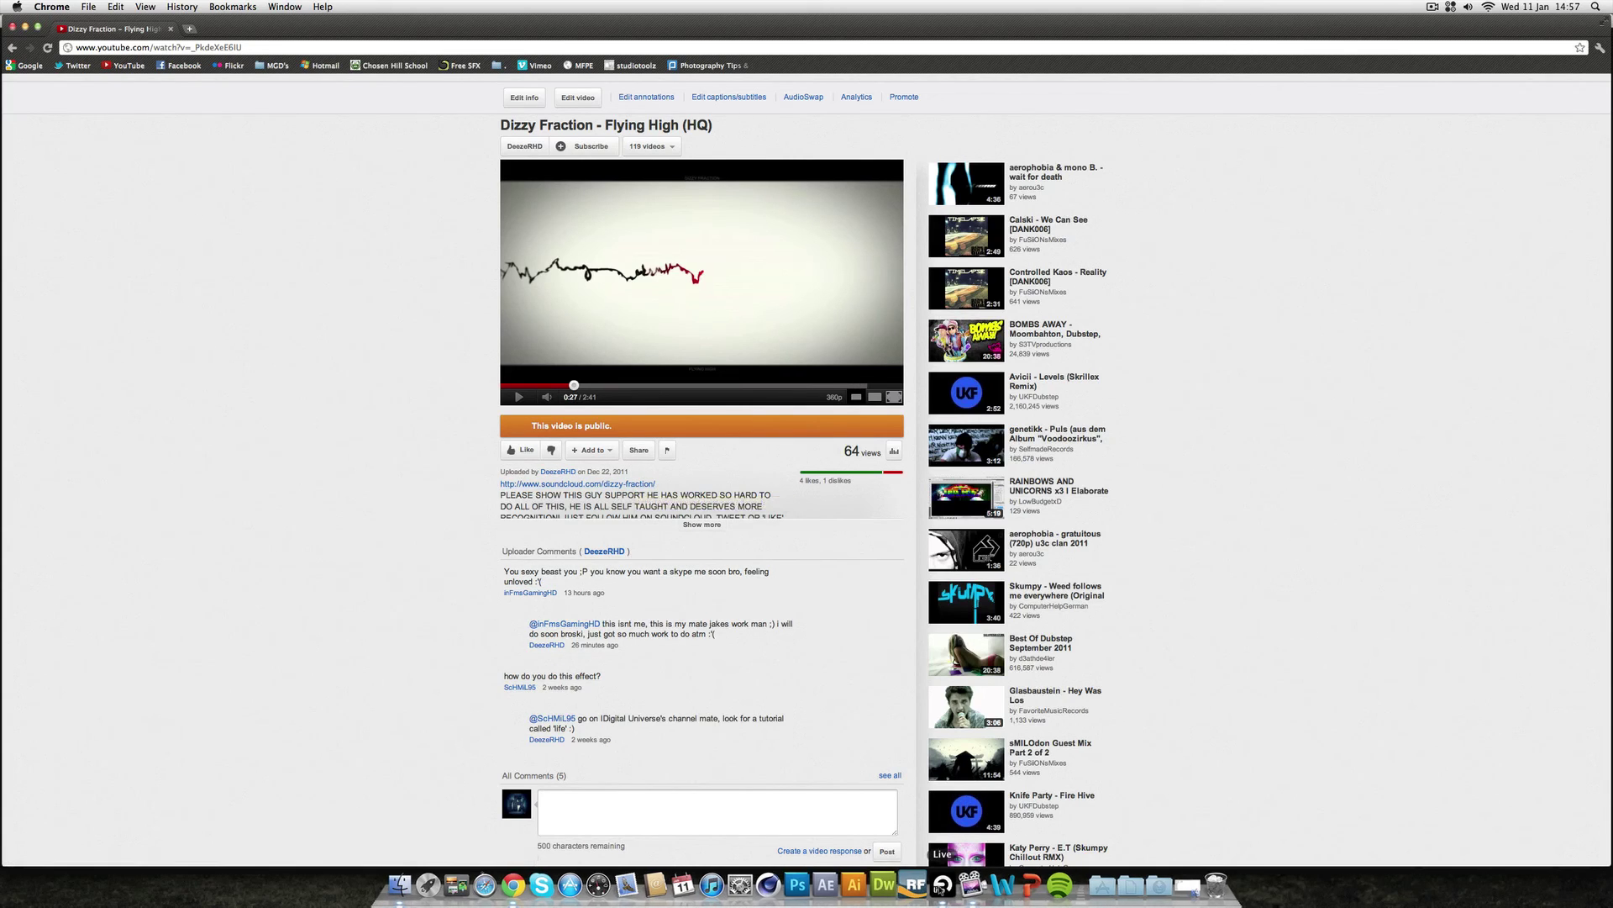
- Load soundcloud.com in a new tab, then go to Twitter via the bookmarks bar
click(190, 28)
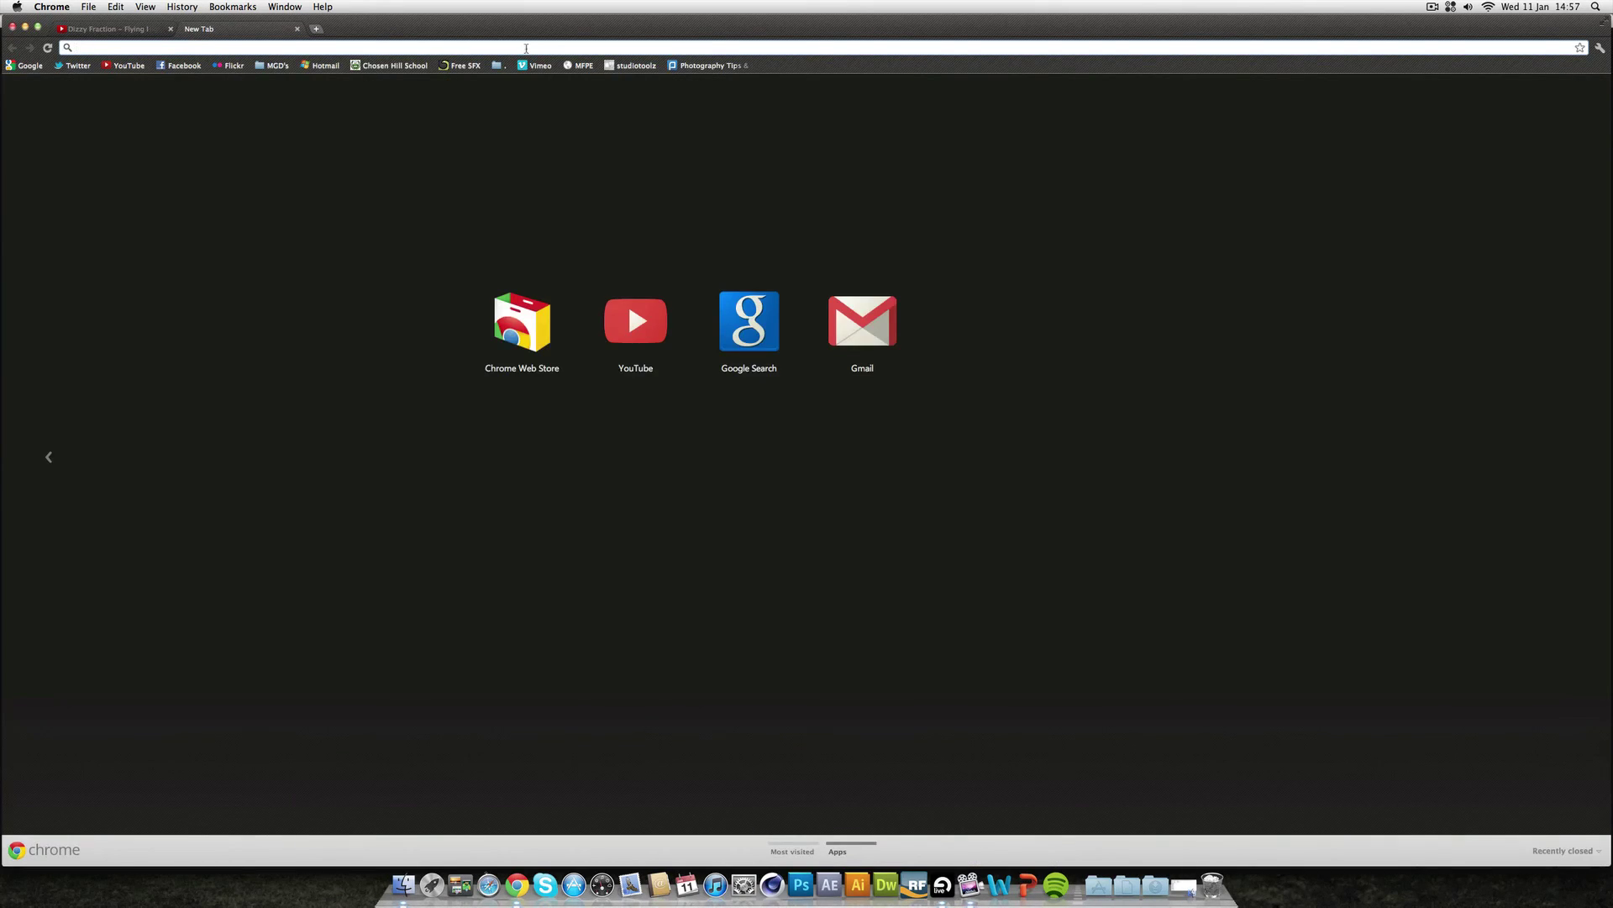
text(soundcloud.co)
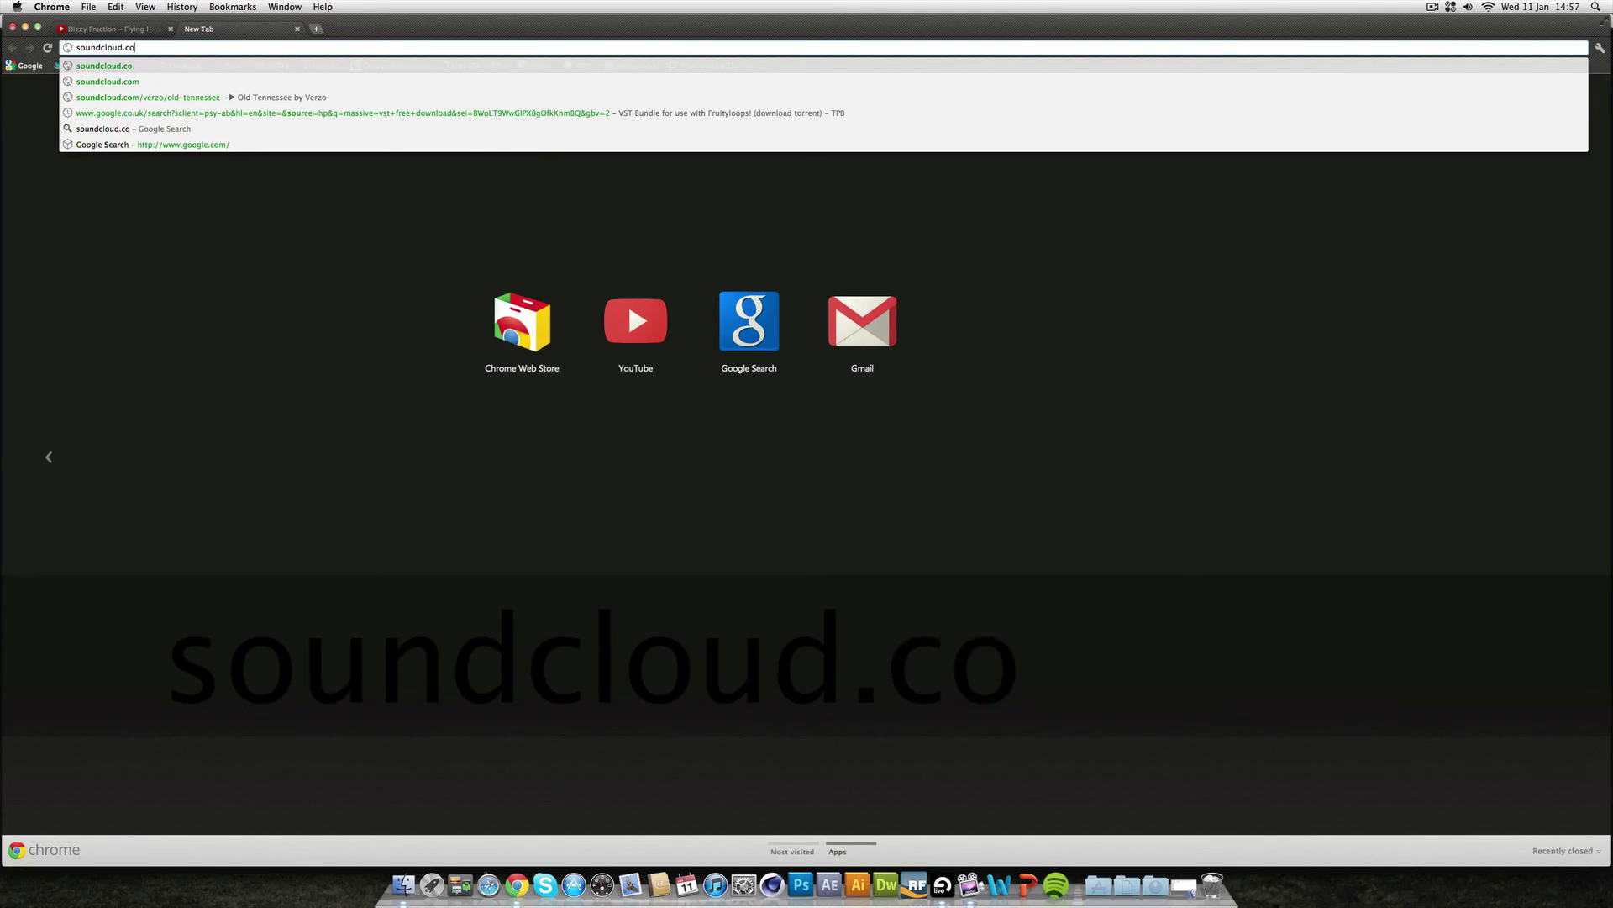
text(m)
key(Return)
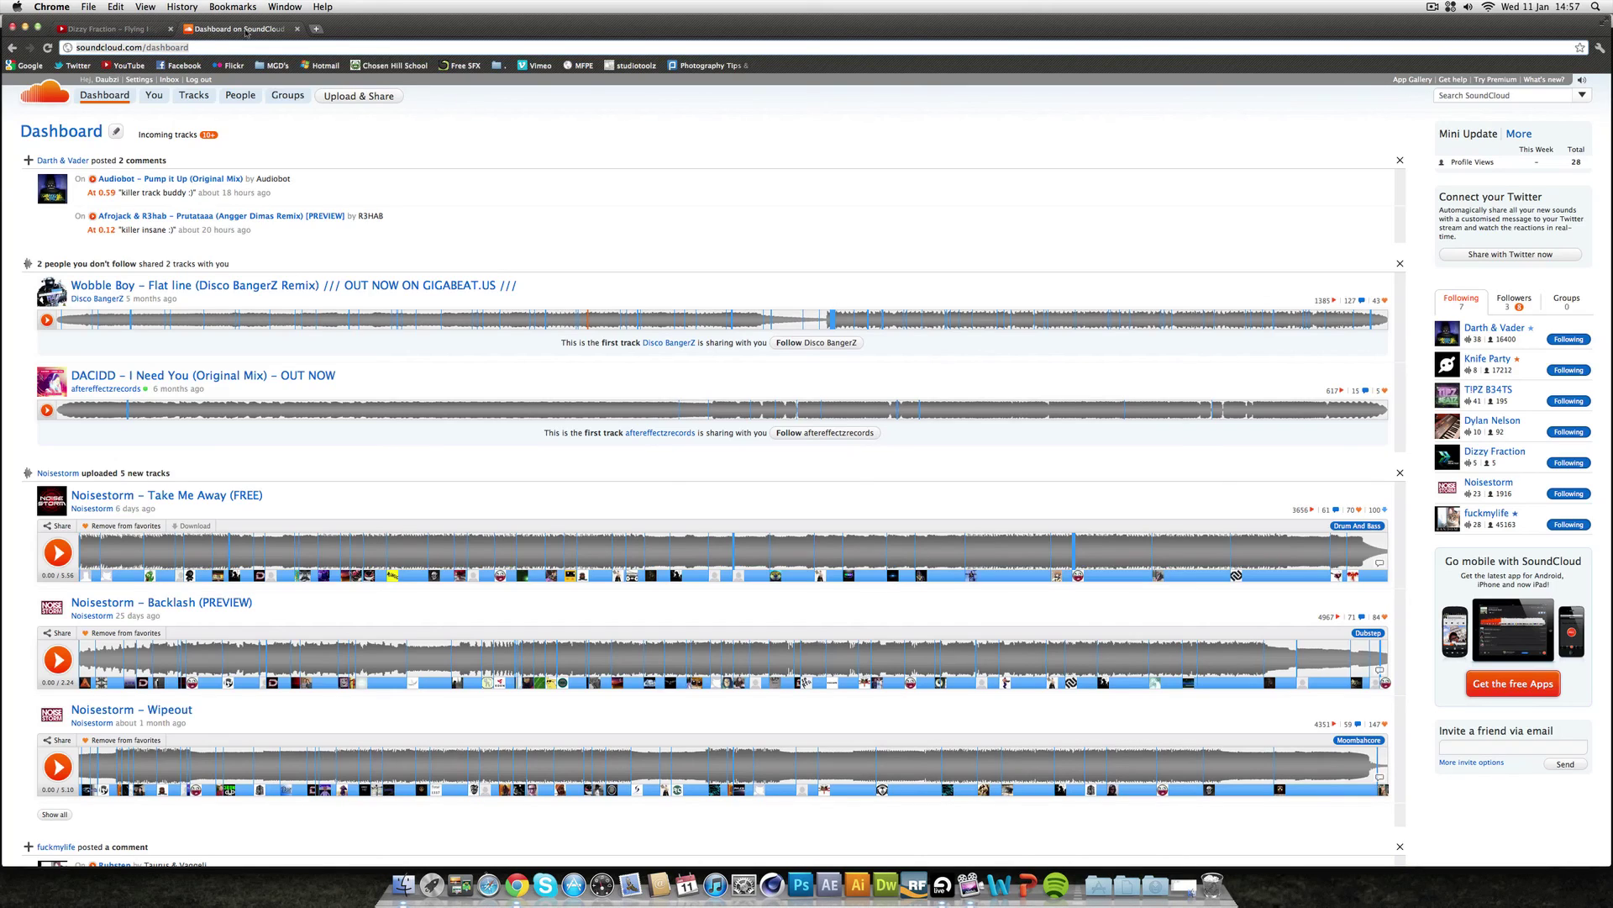
click(78, 65)
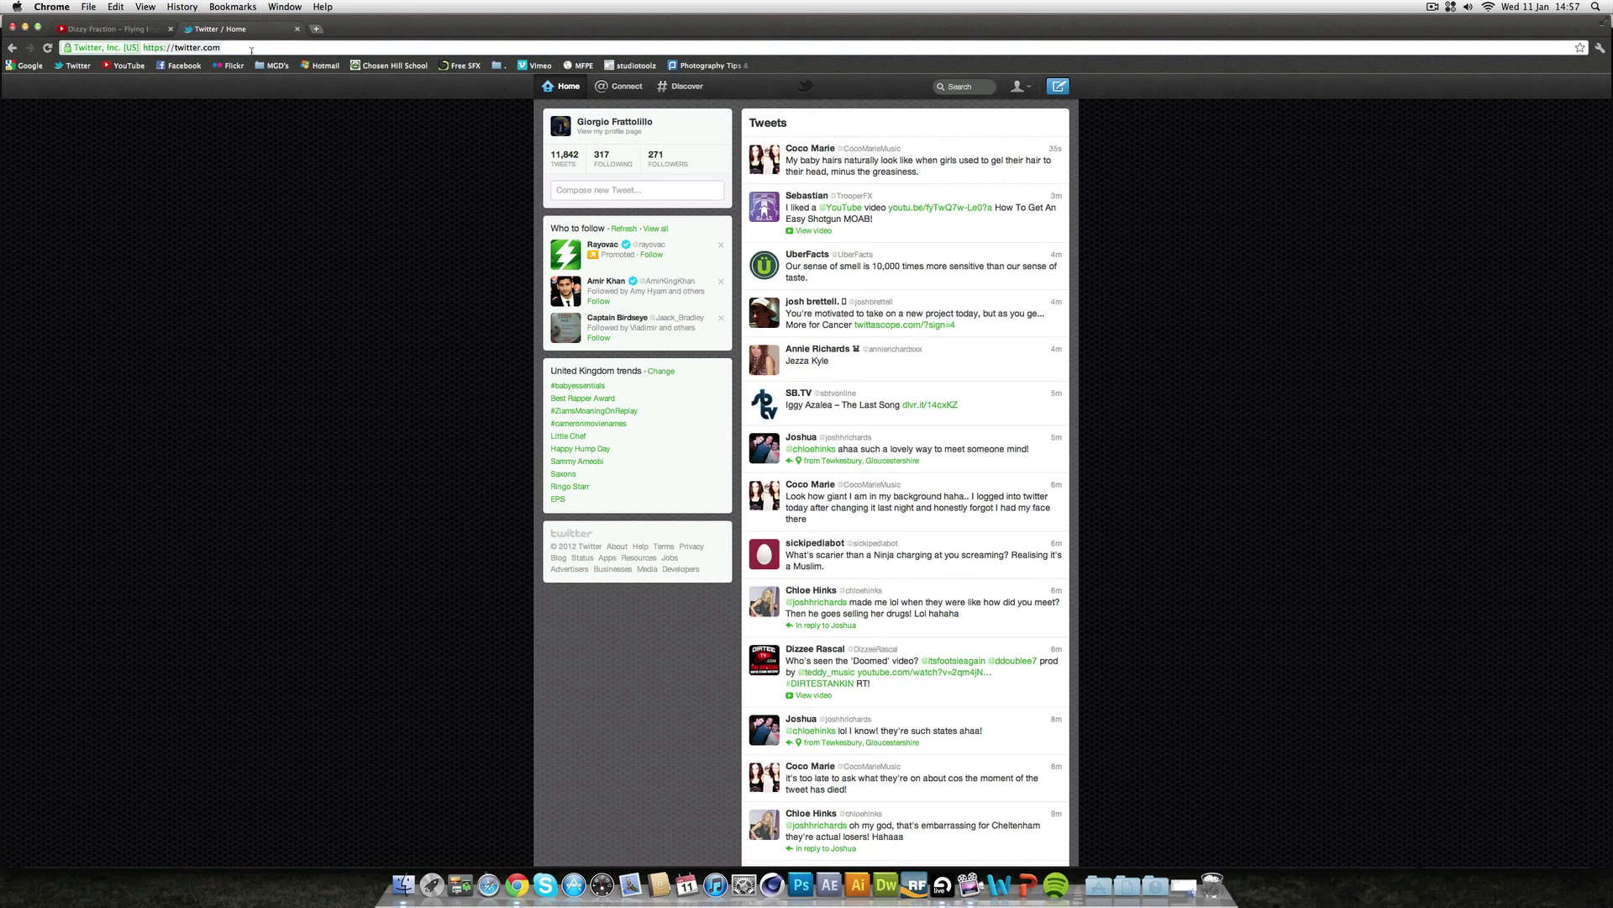
- Open a followed producer's profile by appending their username to twitter.com
click(251, 48)
text(/daubzi)
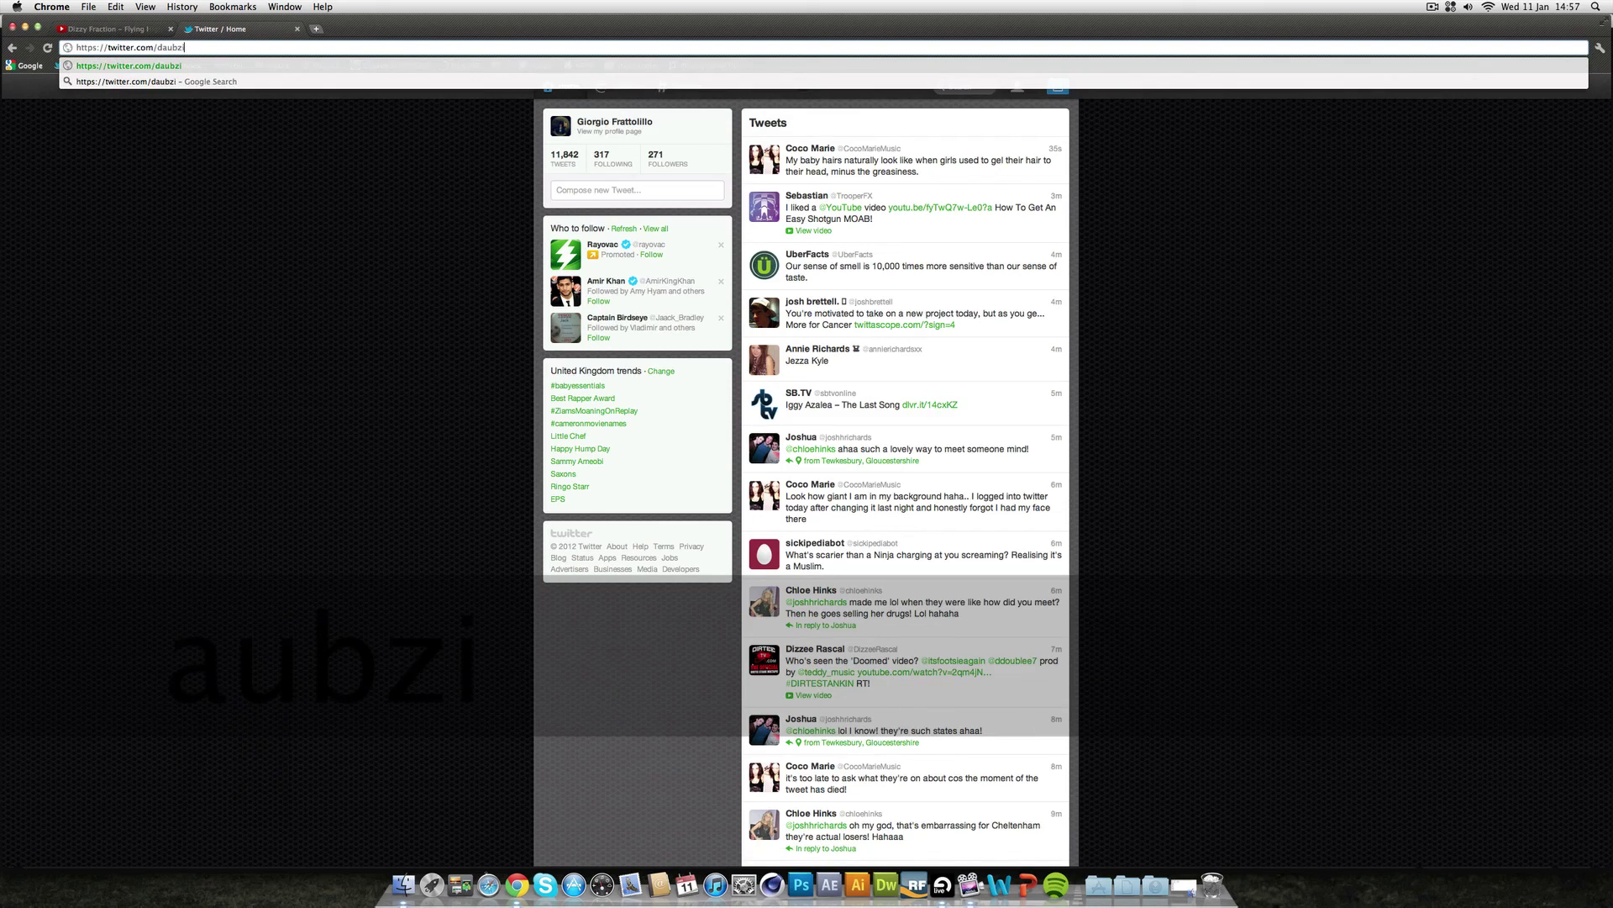
key(Return)
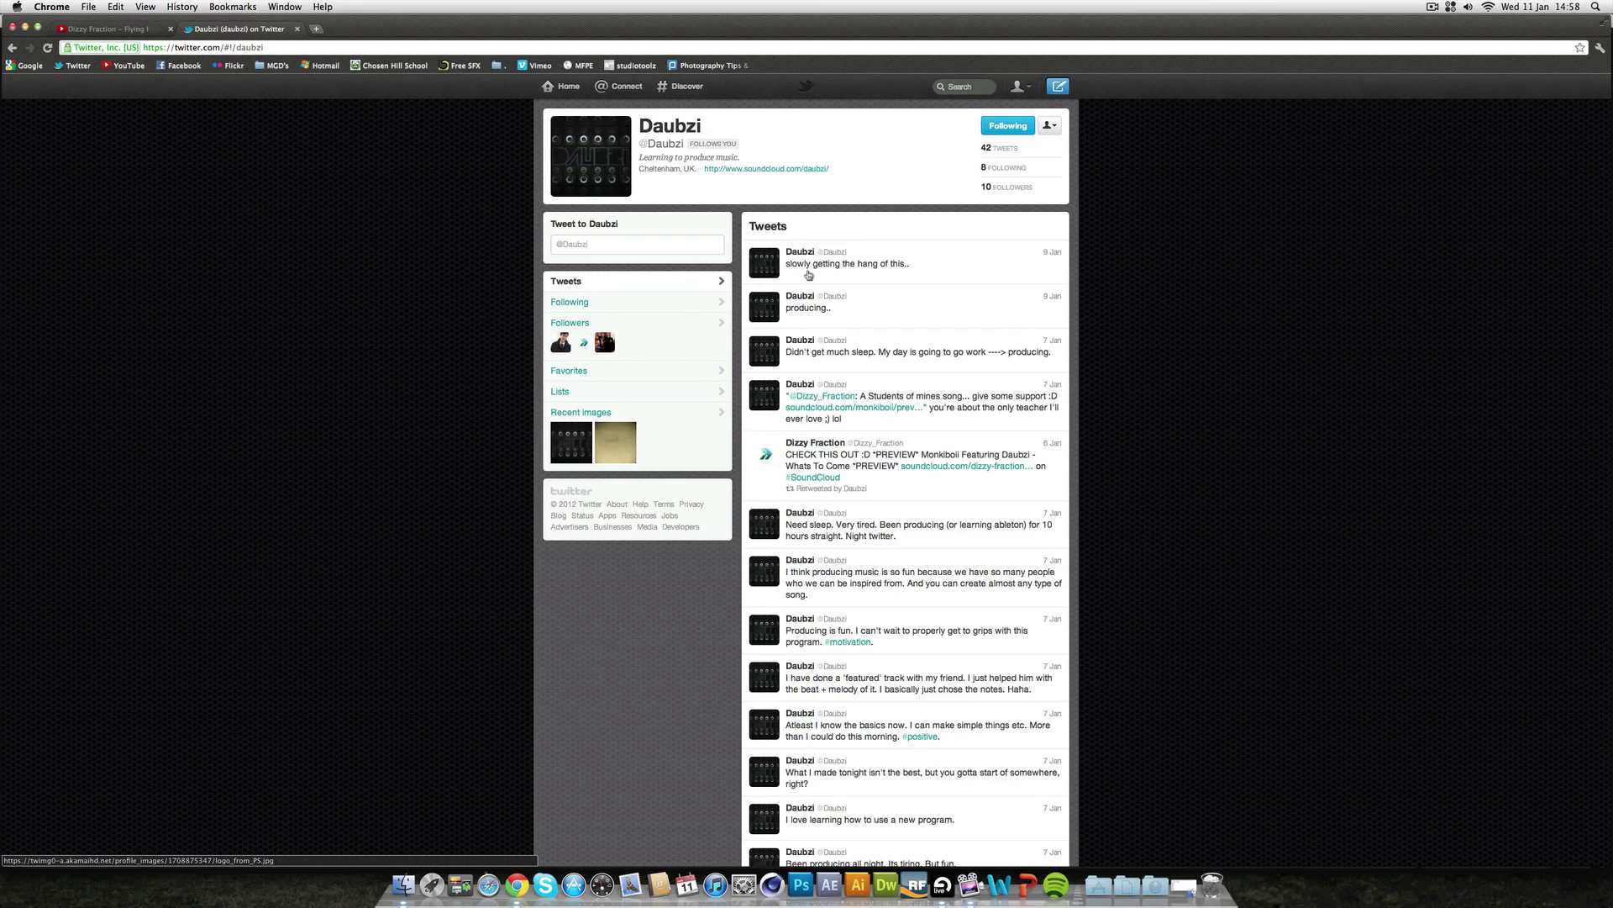
scroll(851, 286, down, 5)
scroll(851, 285, up, 5)
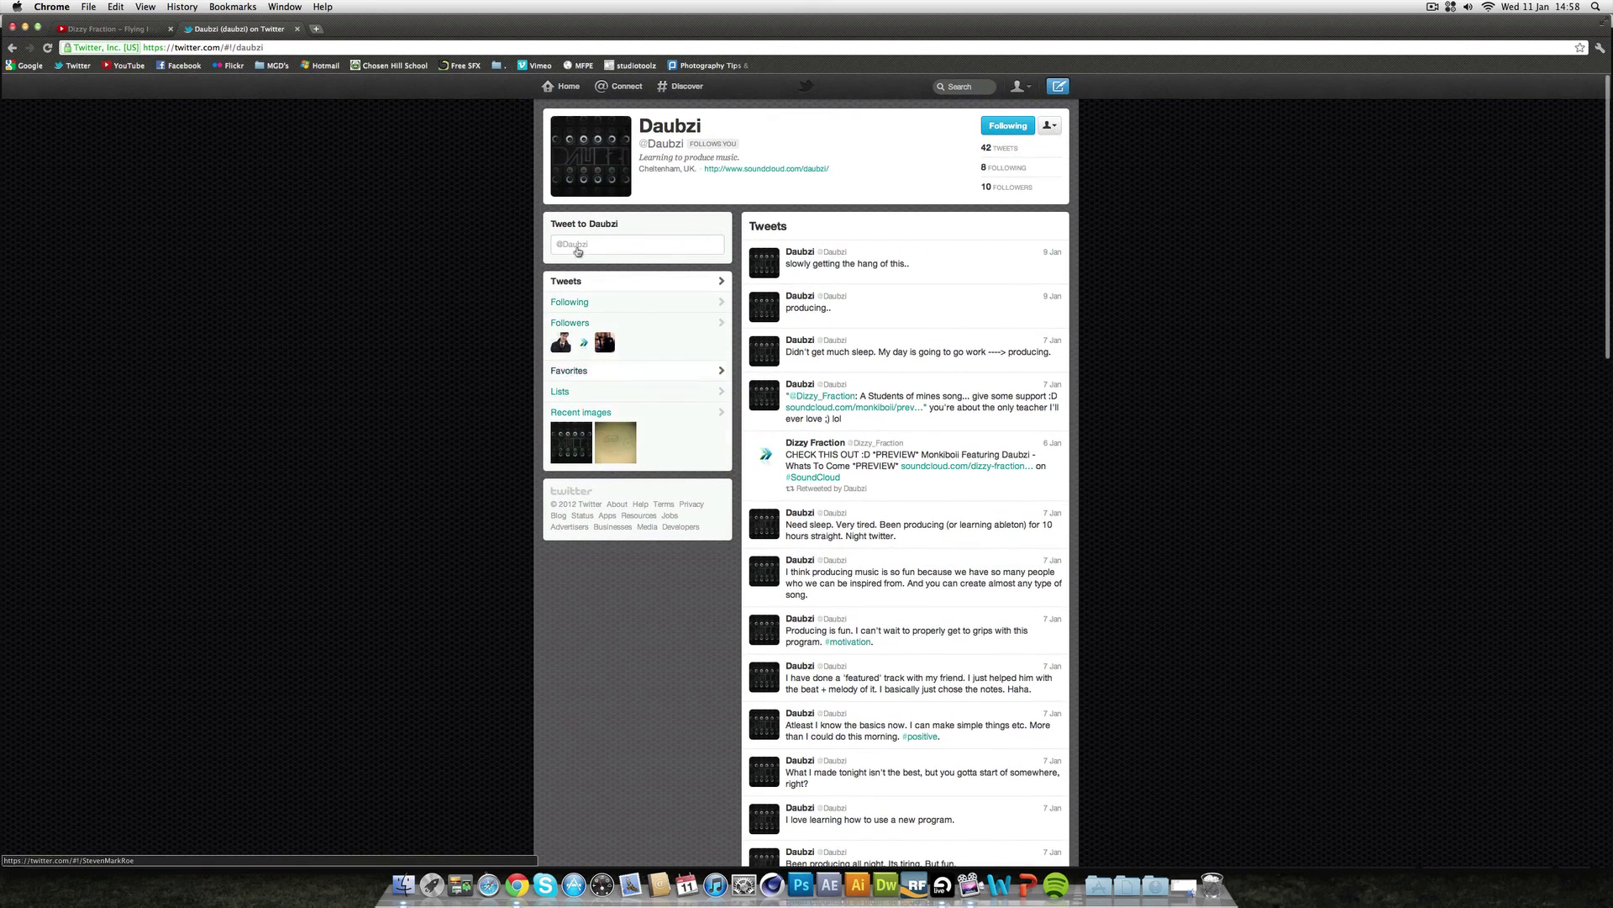
- Preview and close a follower's profile, then show the Applications folder grid
click(565, 346)
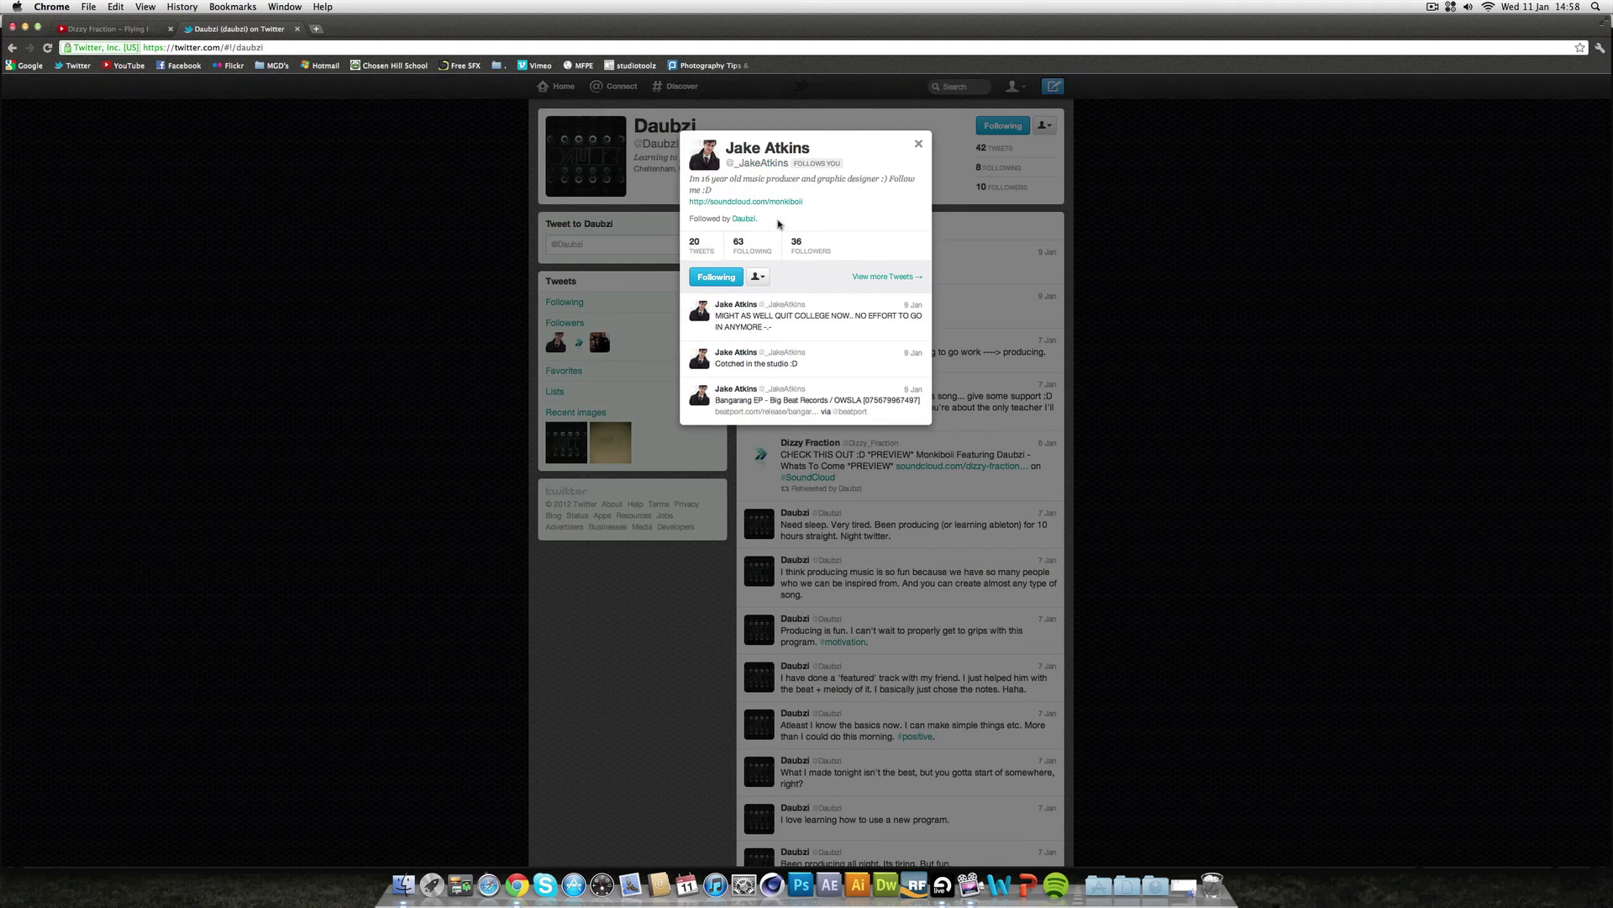
click(919, 145)
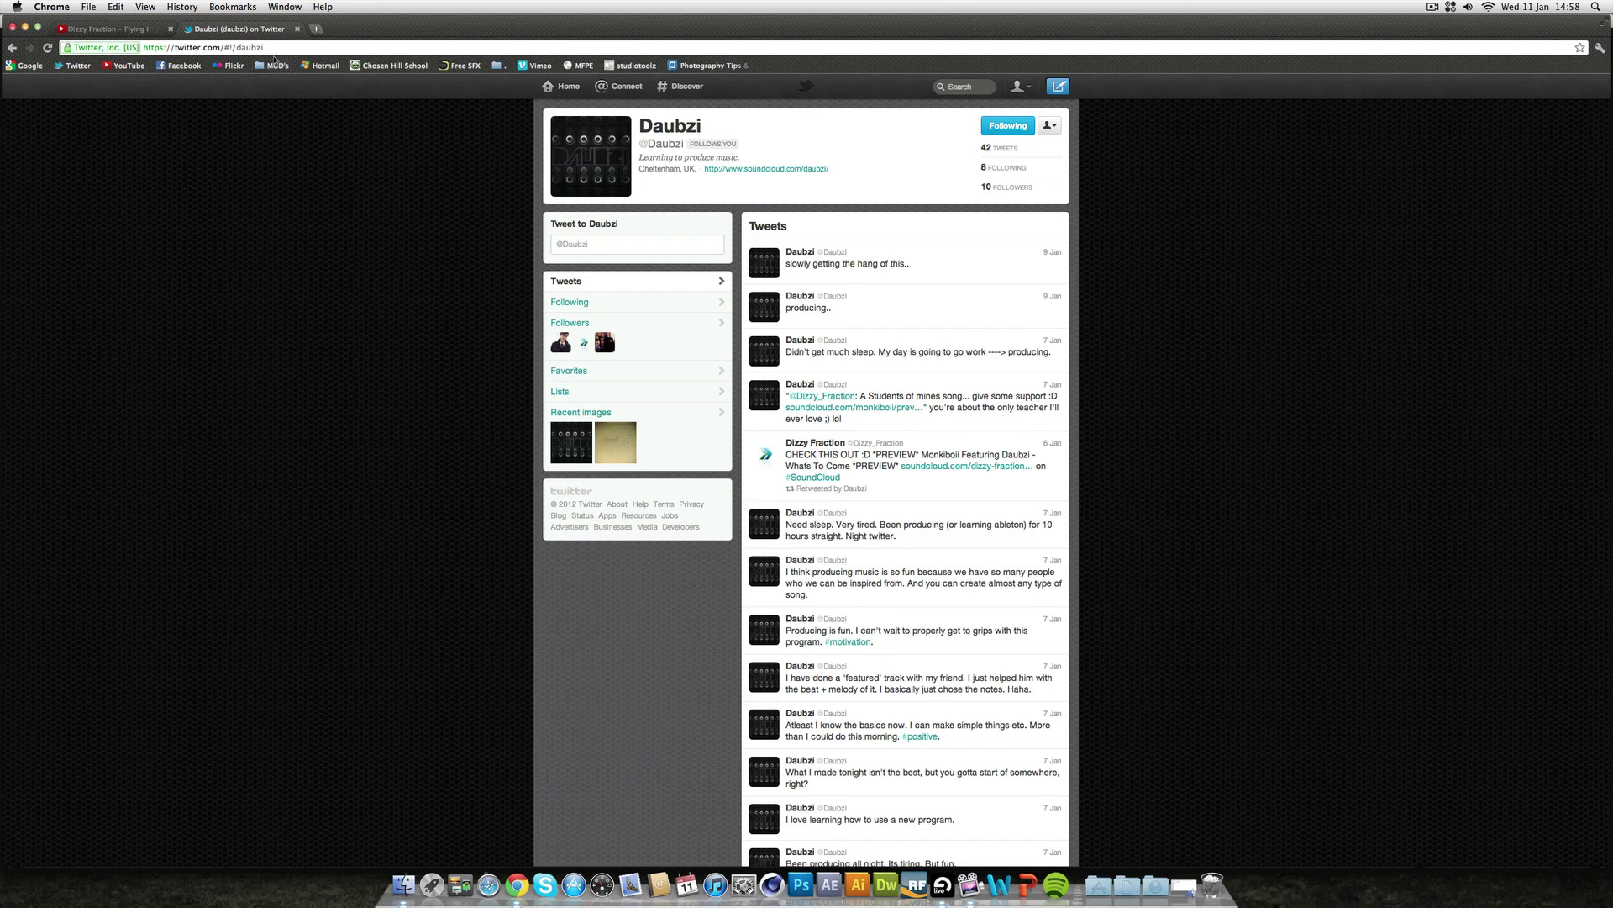
click(1099, 884)
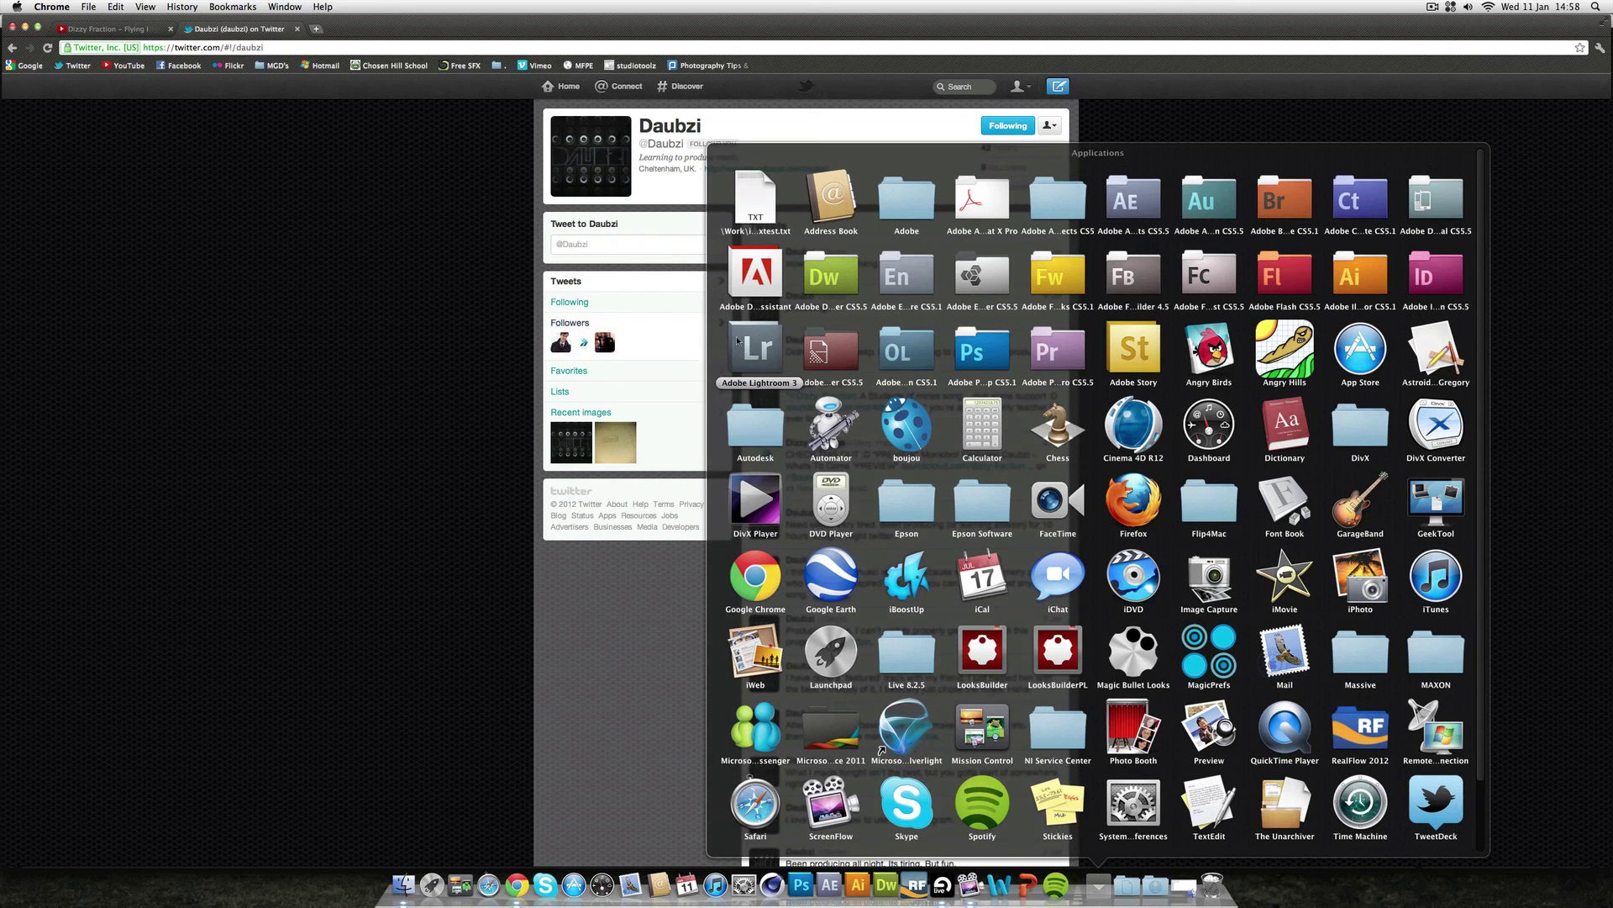
- Close the Applications grid and go back to Twitter's Home timeline
click(433, 407)
click(559, 84)
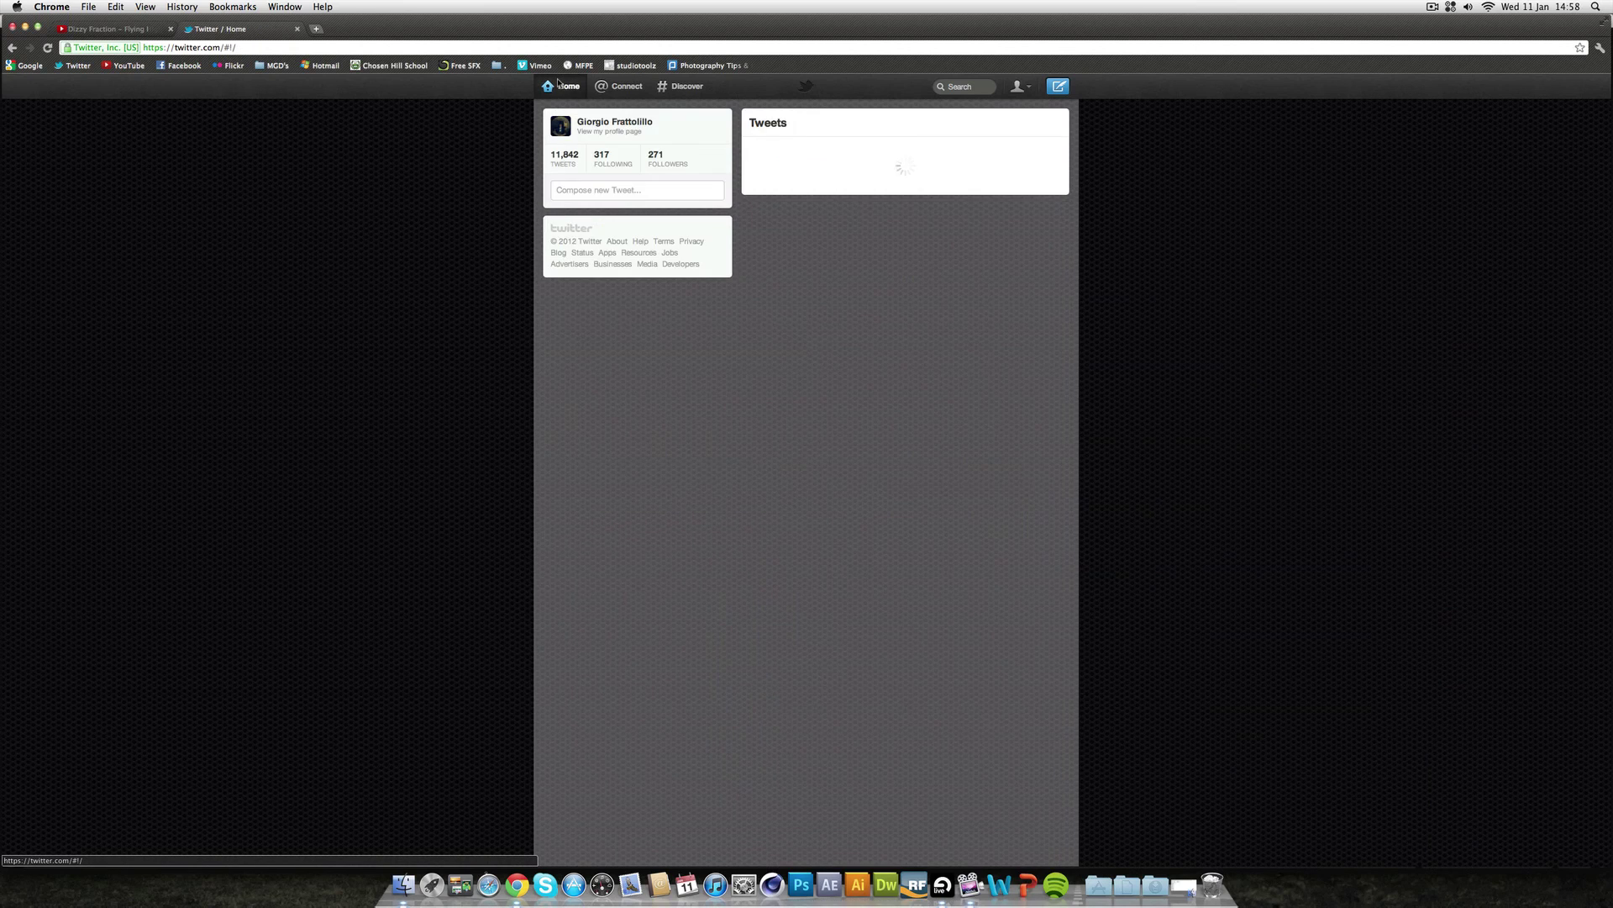